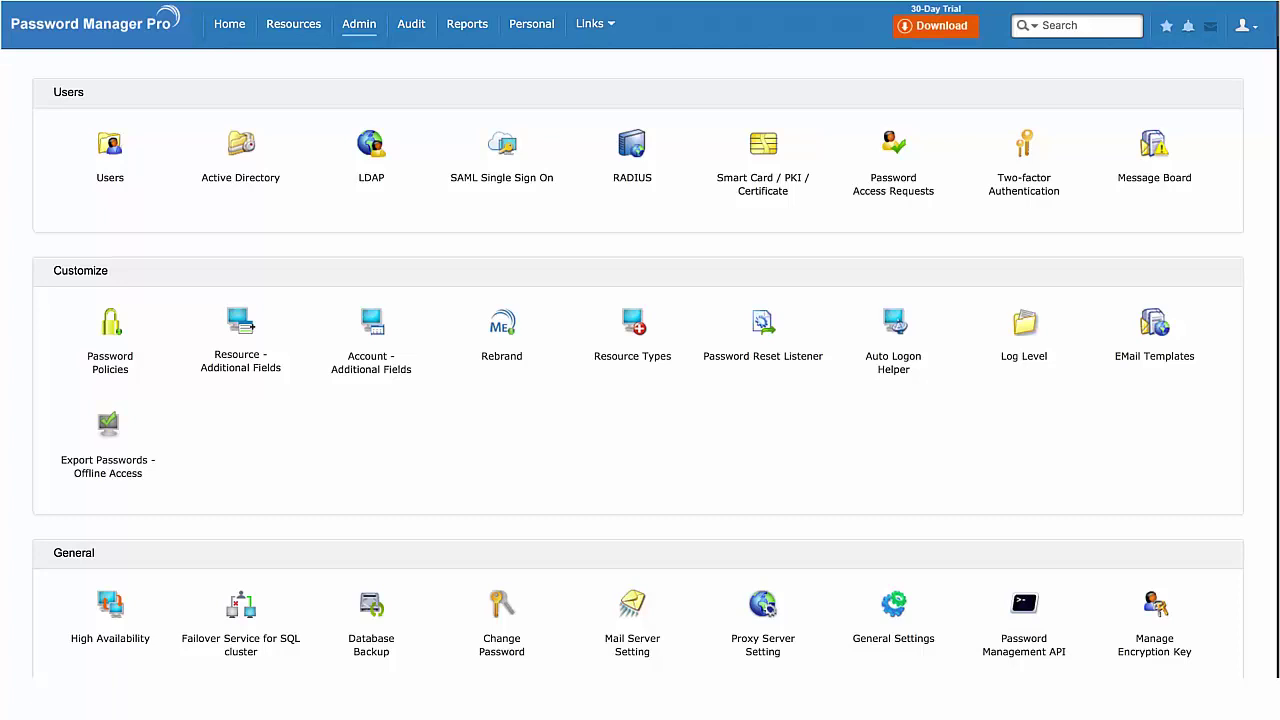
Open the form for importing users from Active Directory through the Active Directory Configuration page
left_click(110, 155)
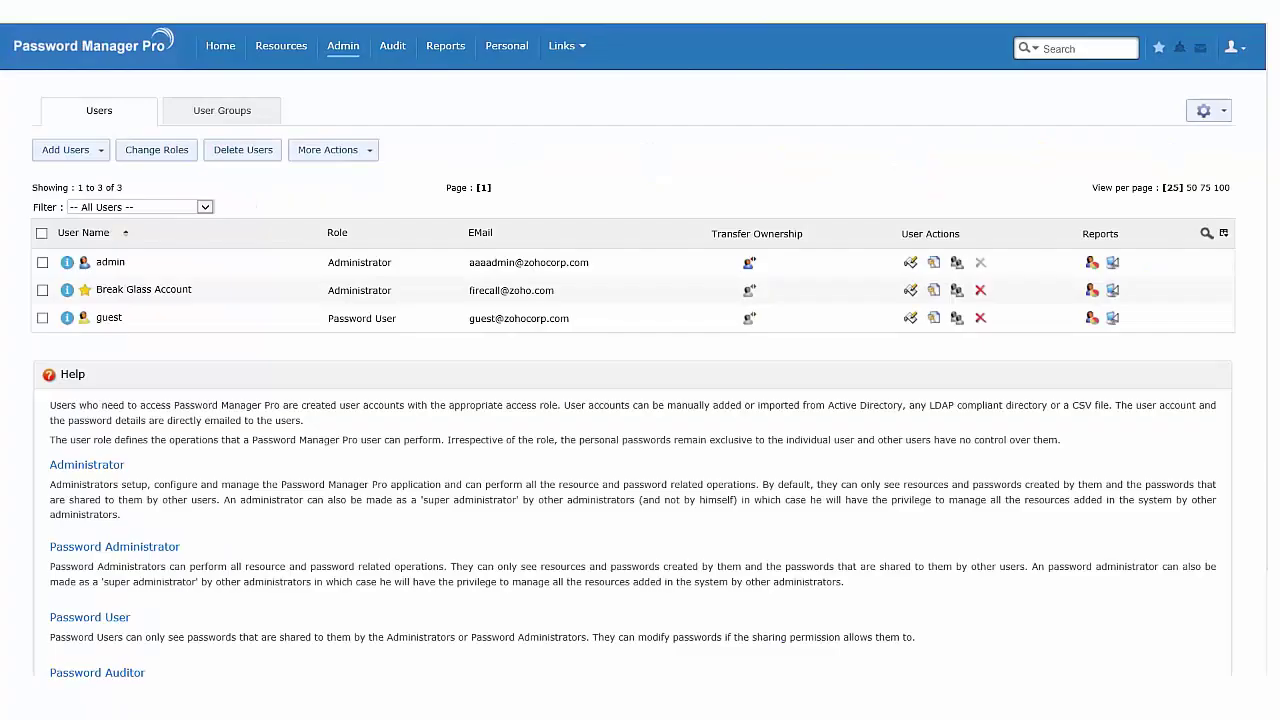
left_click(70, 149)
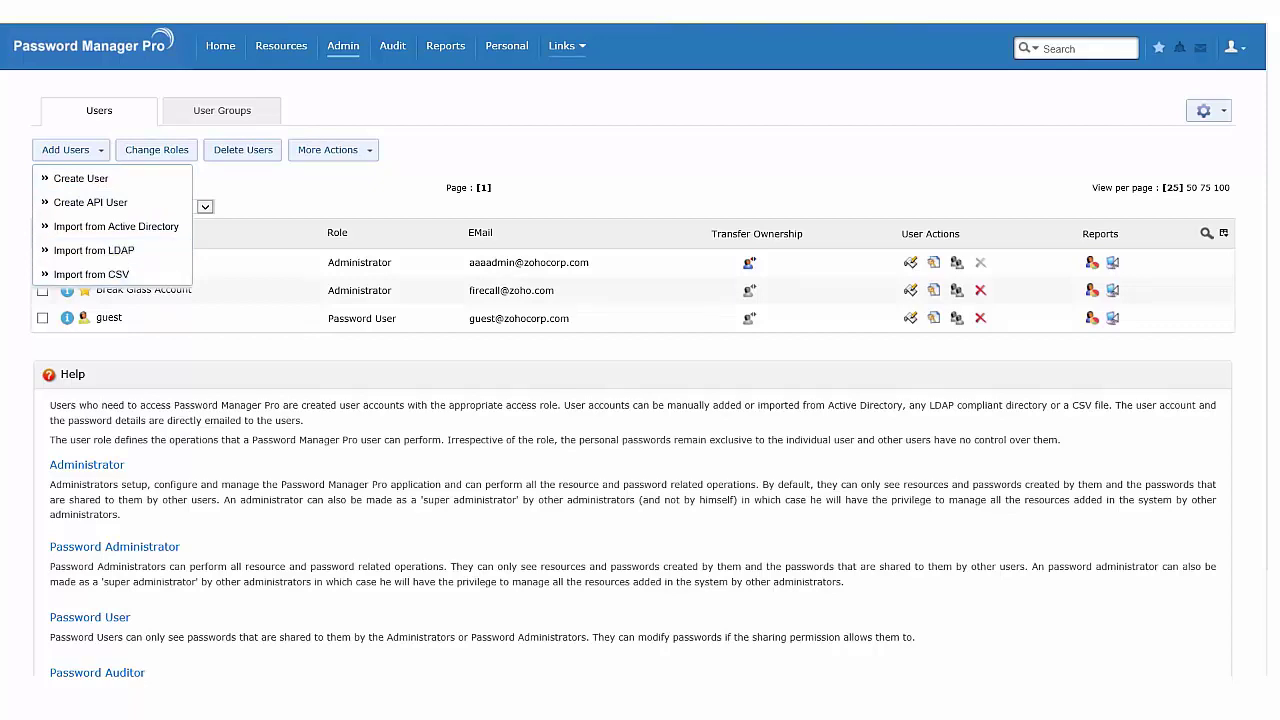
left_click(562, 45)
left_click(704, 197)
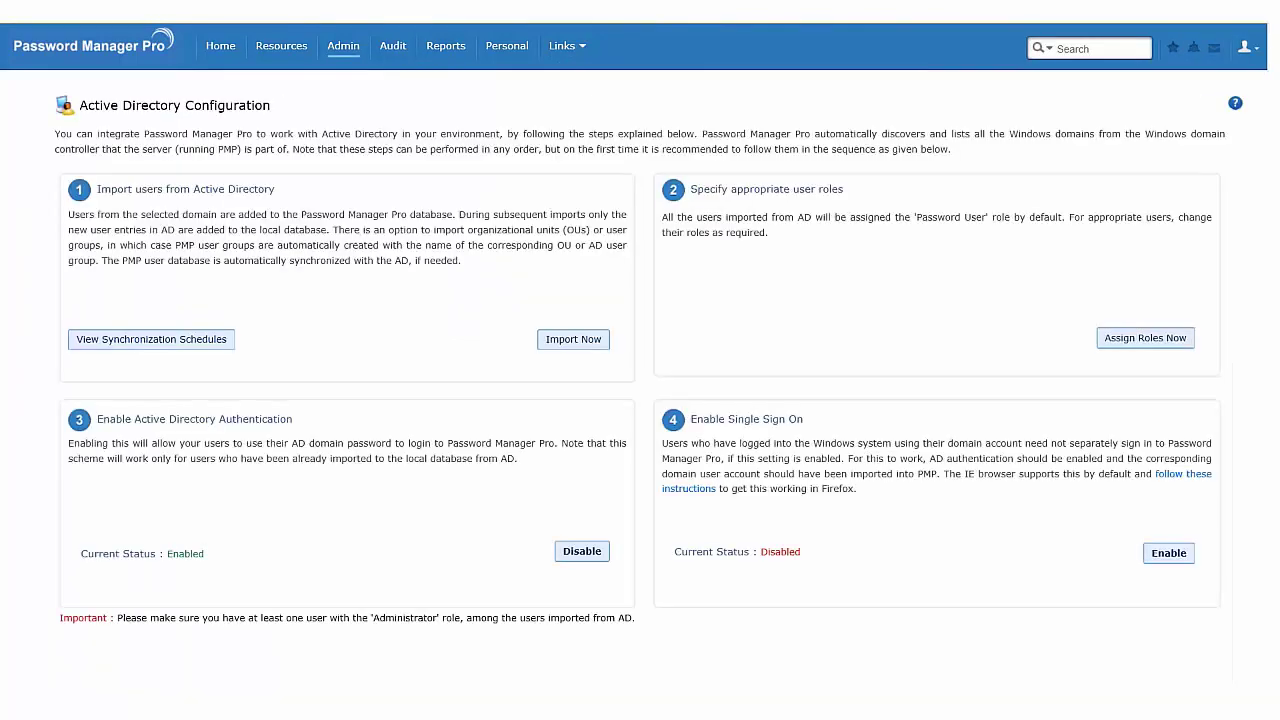
left_click(573, 339)
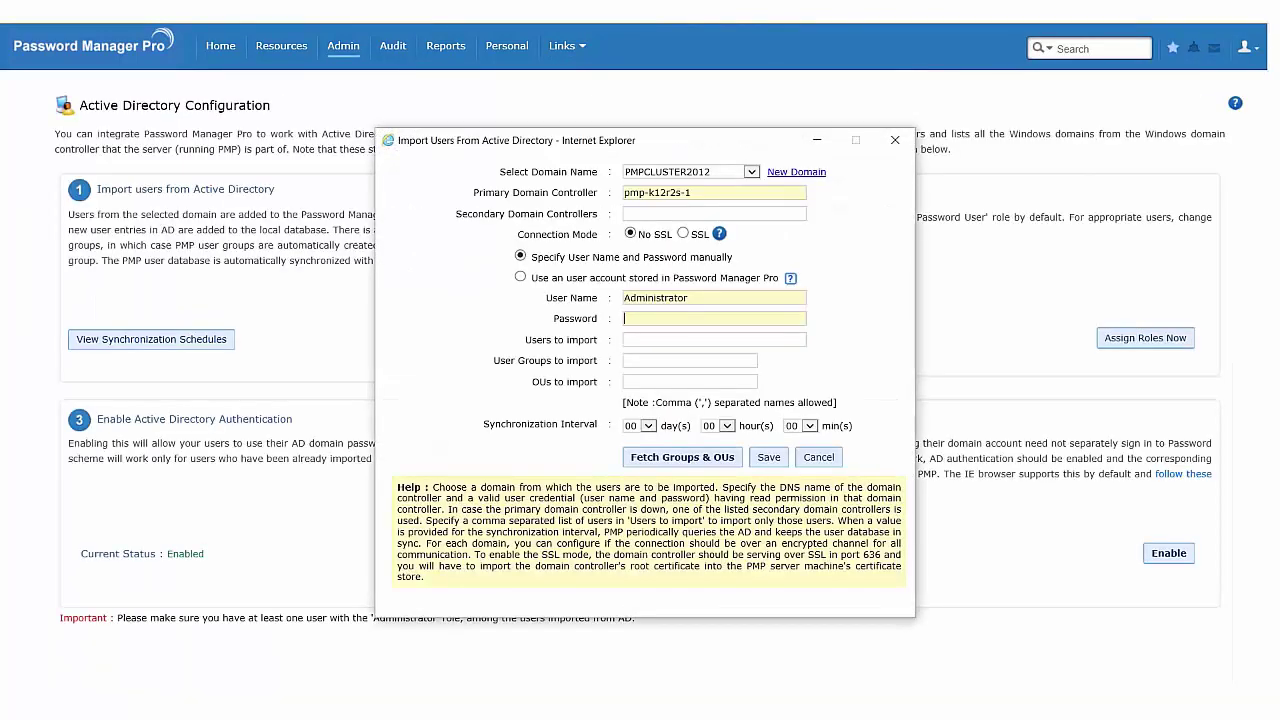
Enter the domain account password, set the synchronization interval to 05 minutes, and fetch the groups and OUs of PMPCLUSTER2012
type("******")
key("BackSpace")
key("BackSpace")
key("BackSpace")
key("BackSpace")
key("BackSpace")
type("*******")
left_click(800, 426)
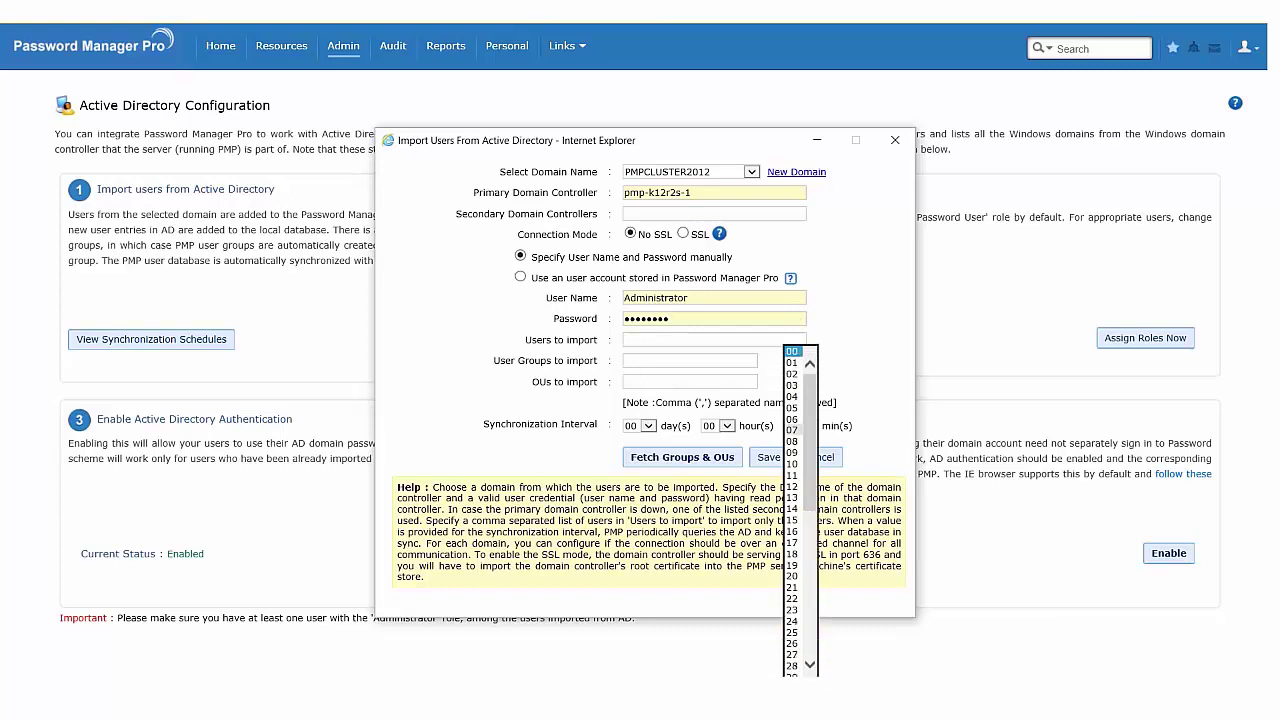
left_click(791, 408)
left_click(682, 457)
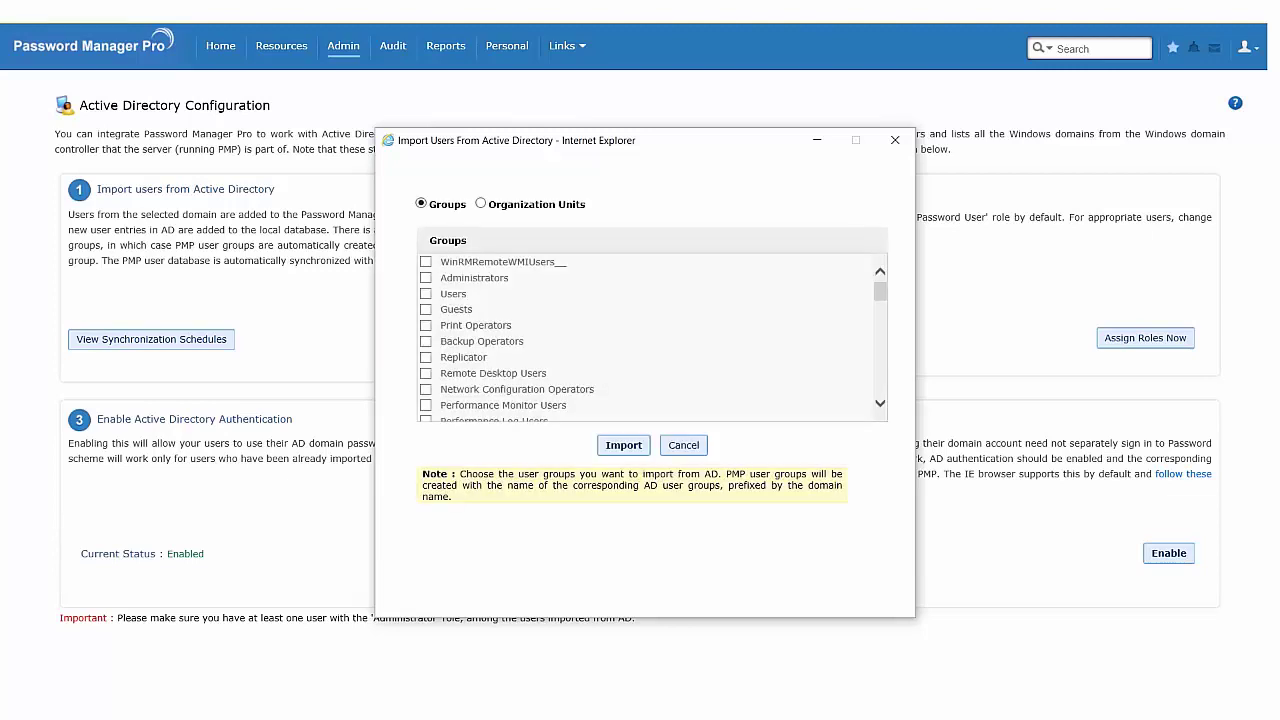
Switch to organization units, select two admin units under New York, and import their users
left_click(480, 203)
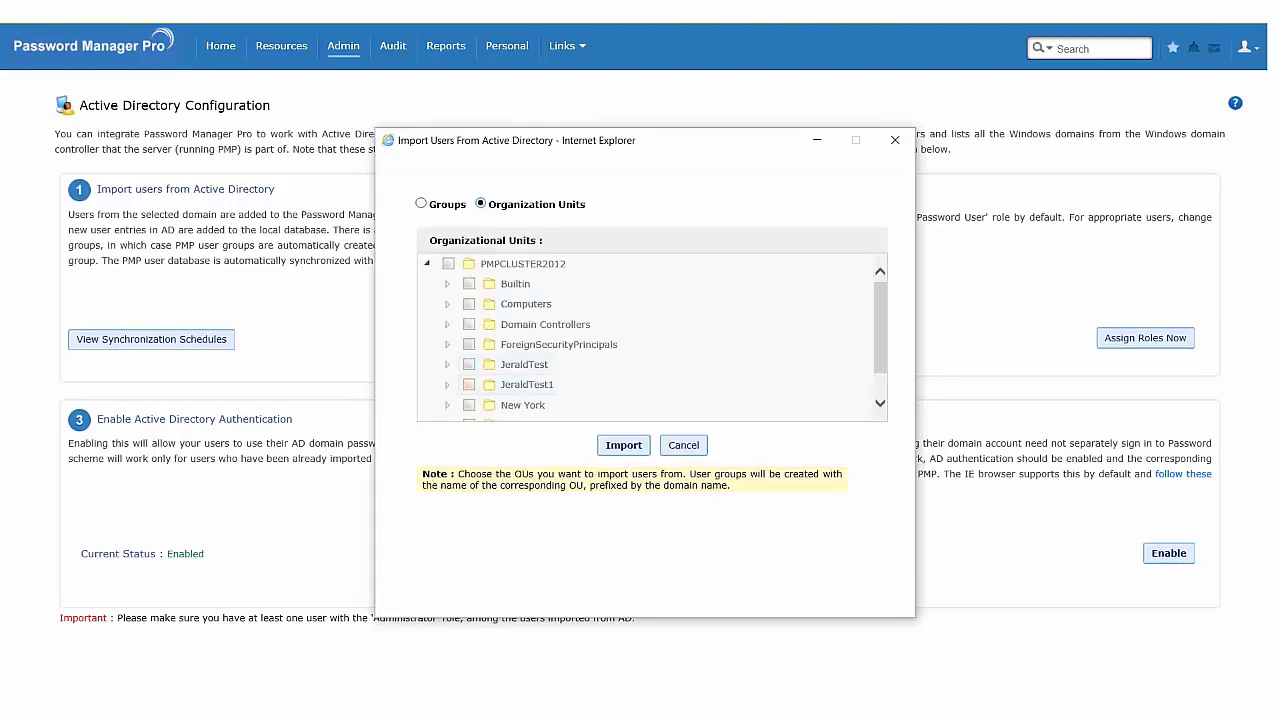
scroll(469, 360, "down", 1)
left_click(447, 379)
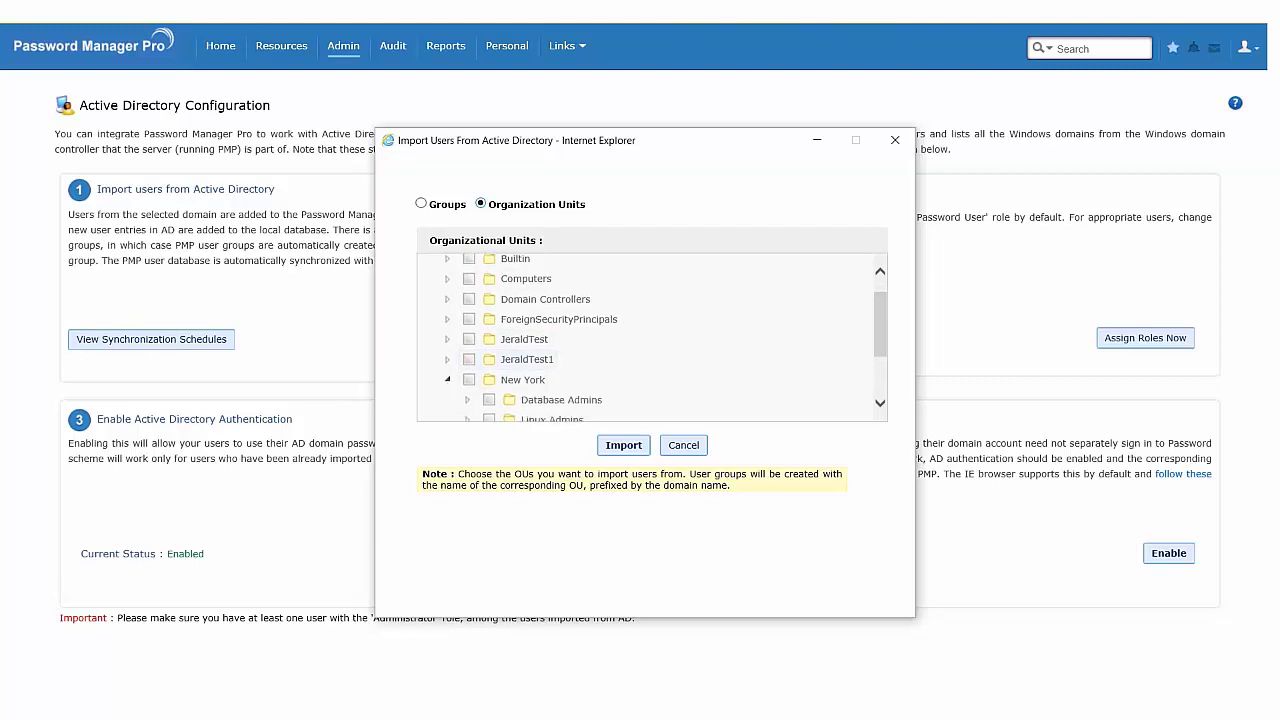
scroll(650, 340, "down", 2)
left_click(467, 384)
left_click(467, 344)
left_click(489, 344)
left_click(489, 384)
left_click(623, 445)
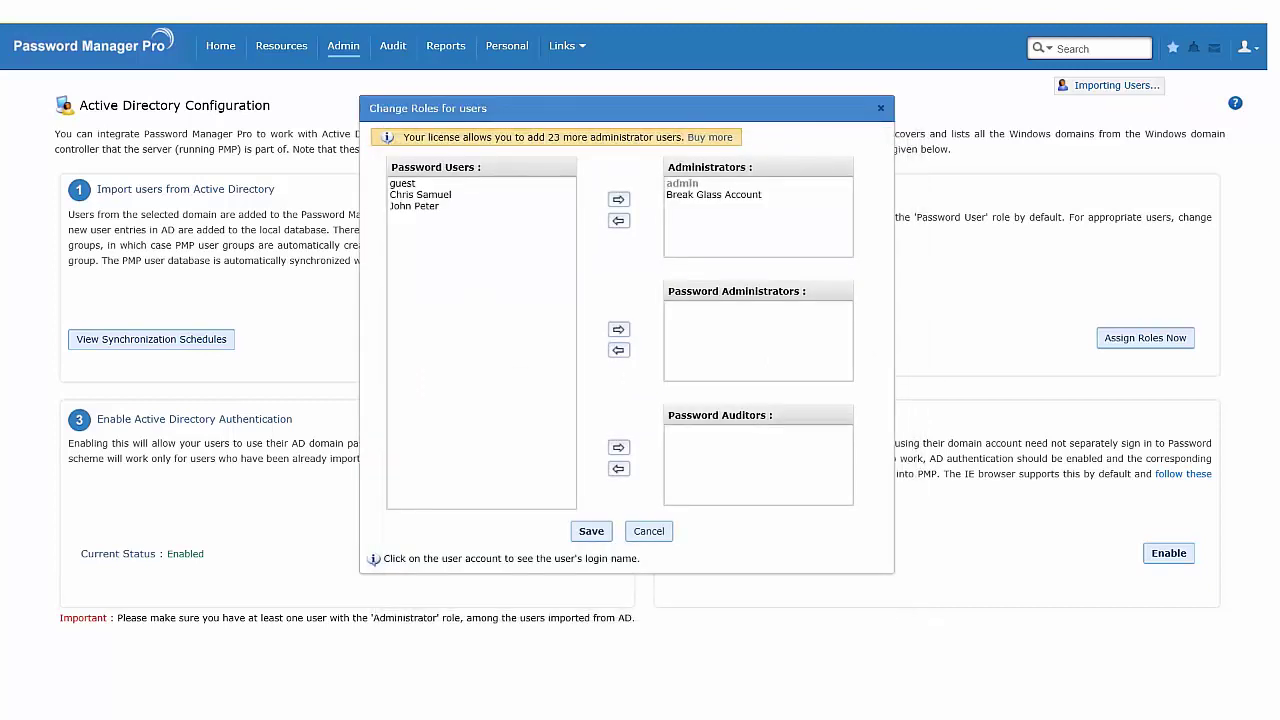
Assign the Administrators role to the two imported password users and save the role changes
left_click(420, 194)
left_click(414, 205, "shift")
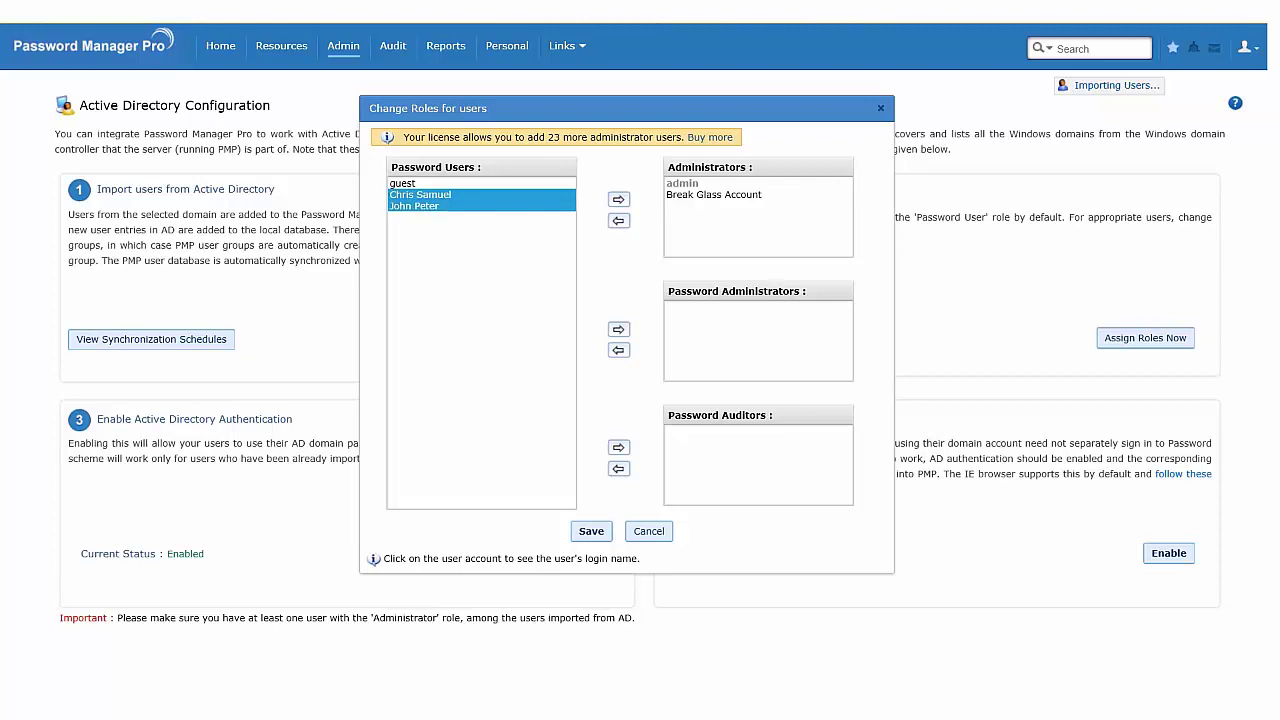
left_click(618, 199)
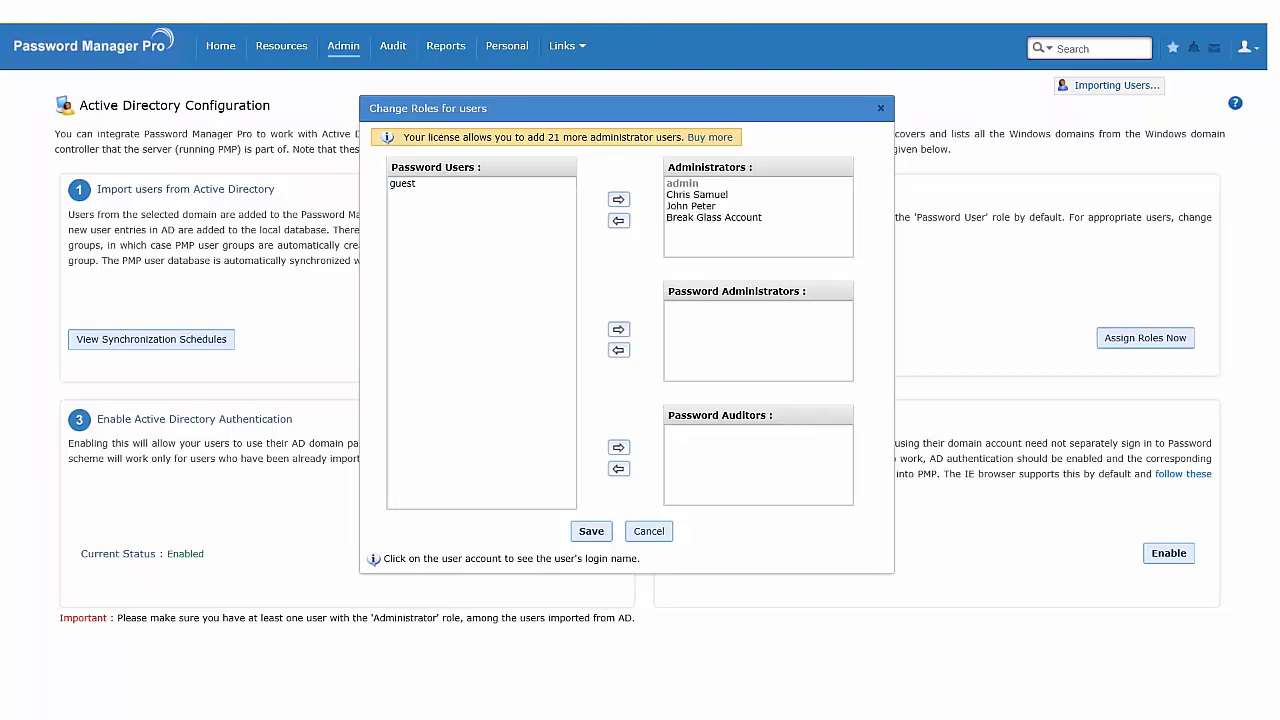
left_click(591, 531)
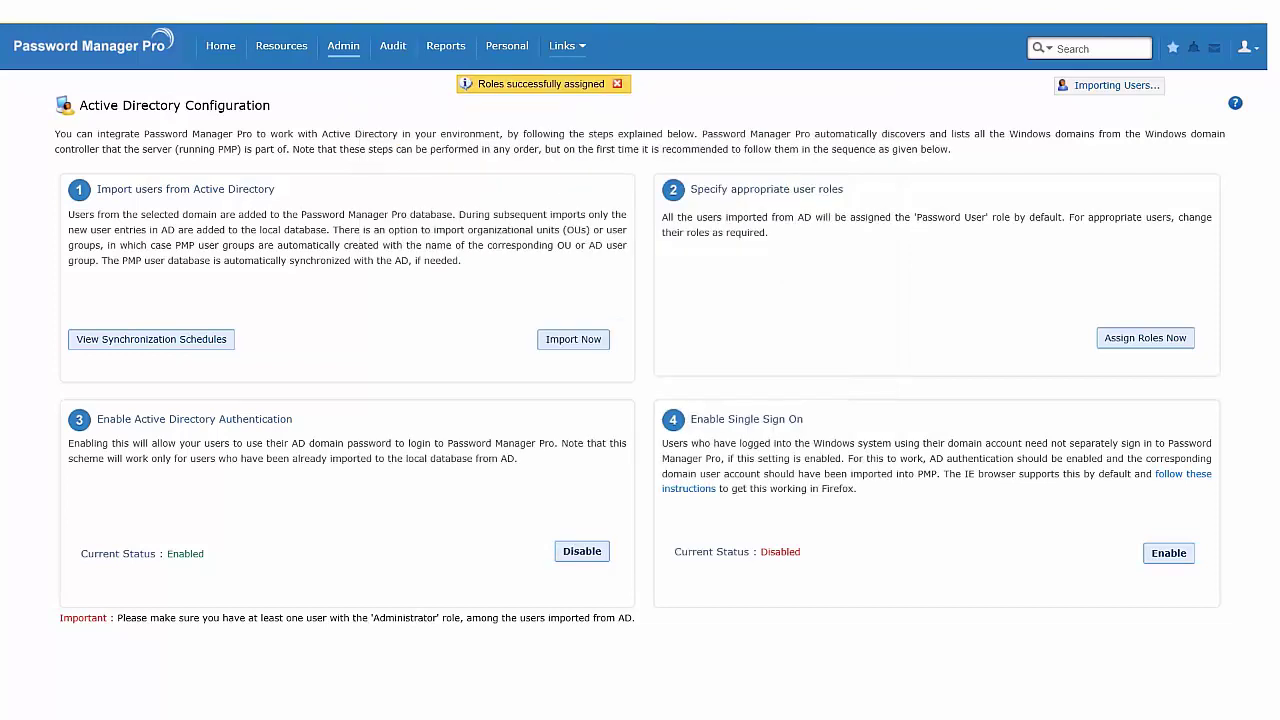
On the Users page, transfer ownership of the admin account's resources to the first imported administrator
left_click(562, 45)
left_click(694, 110)
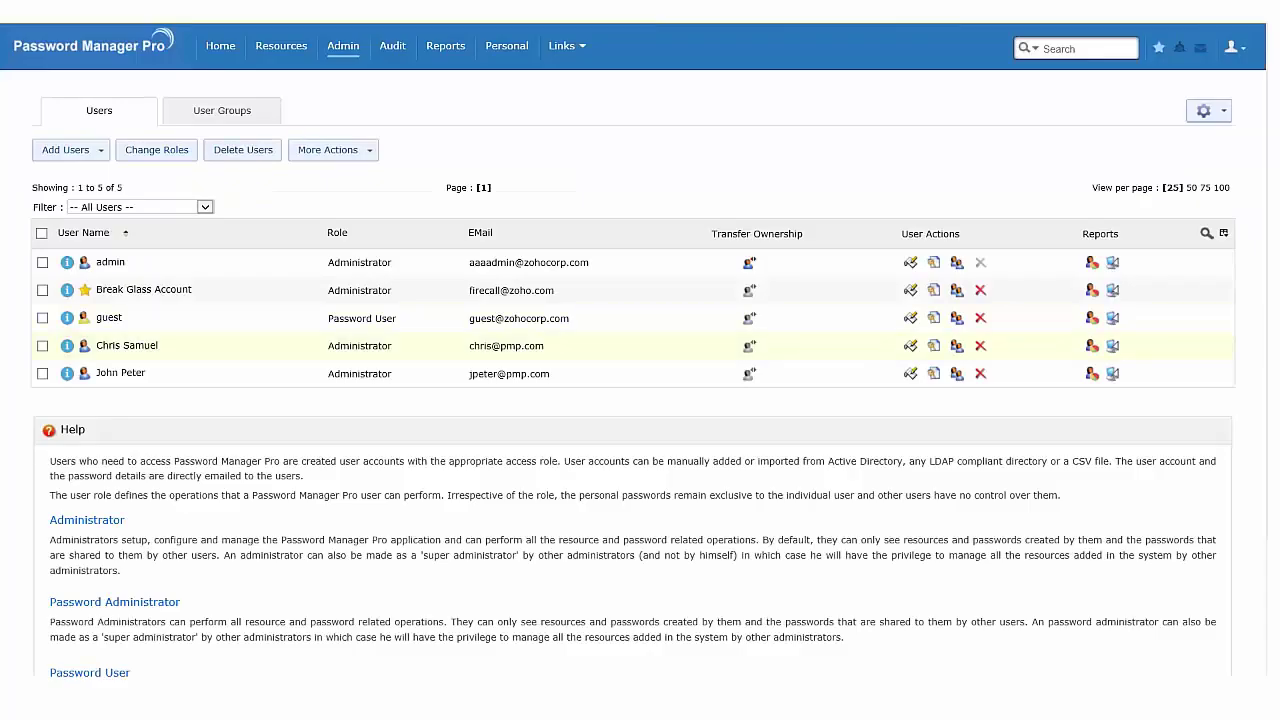
mouse_move(66, 373)
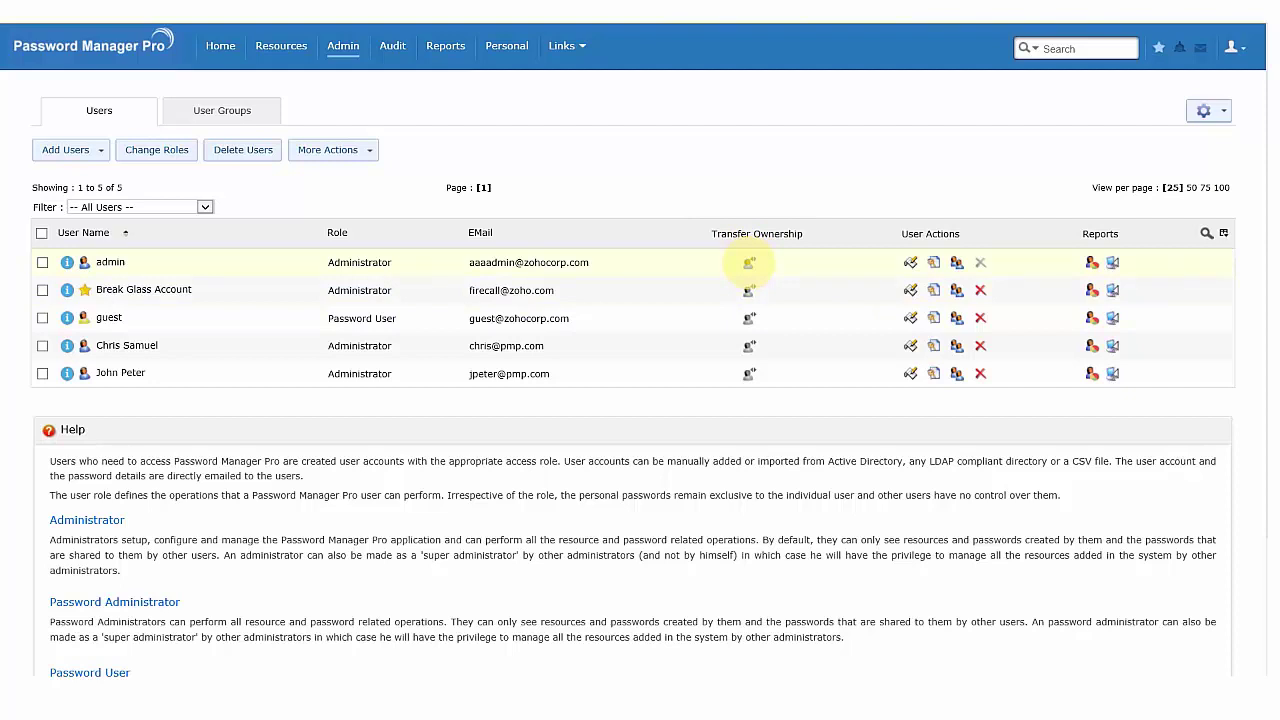
left_click(749, 262)
left_click(785, 210)
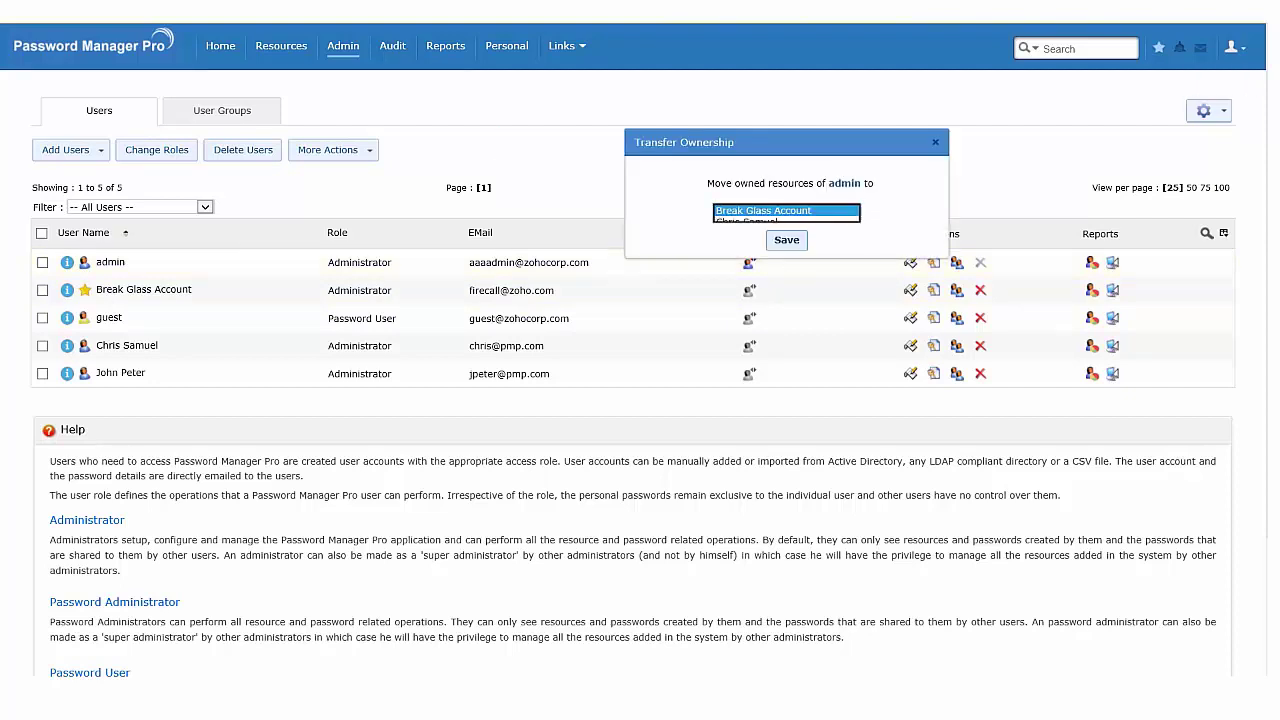
left_click(760, 228)
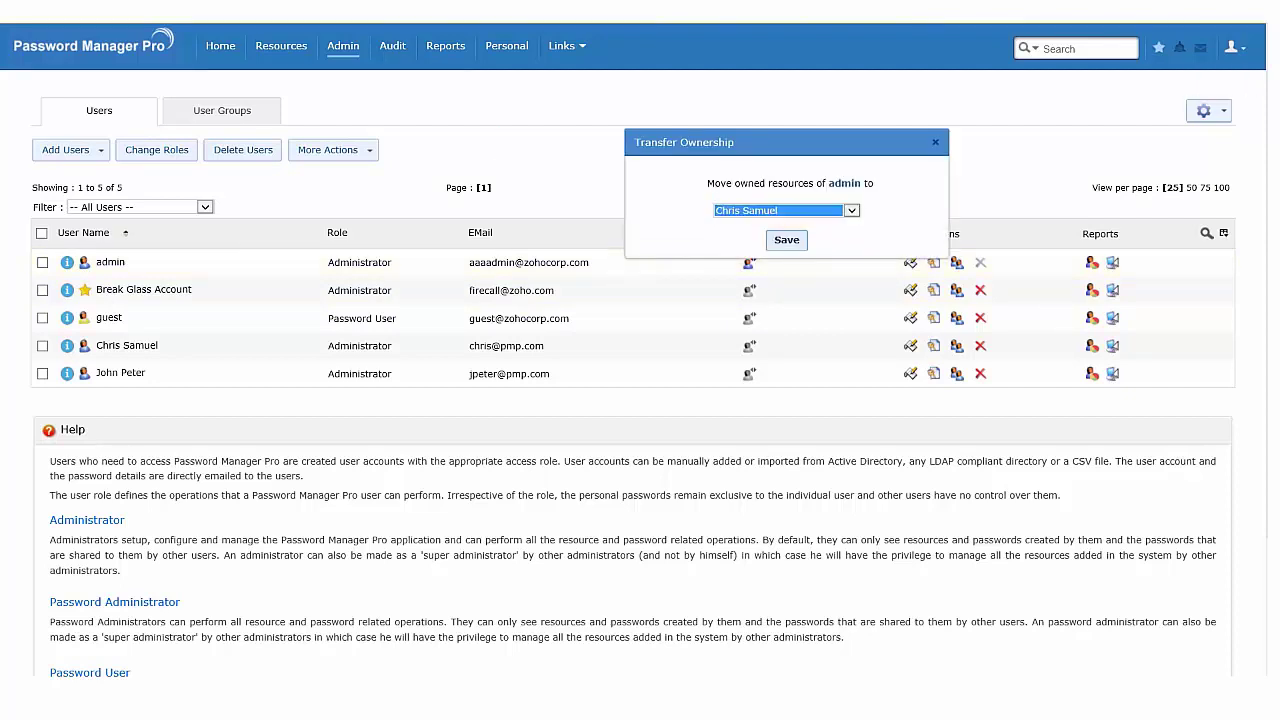
left_click(786, 240)
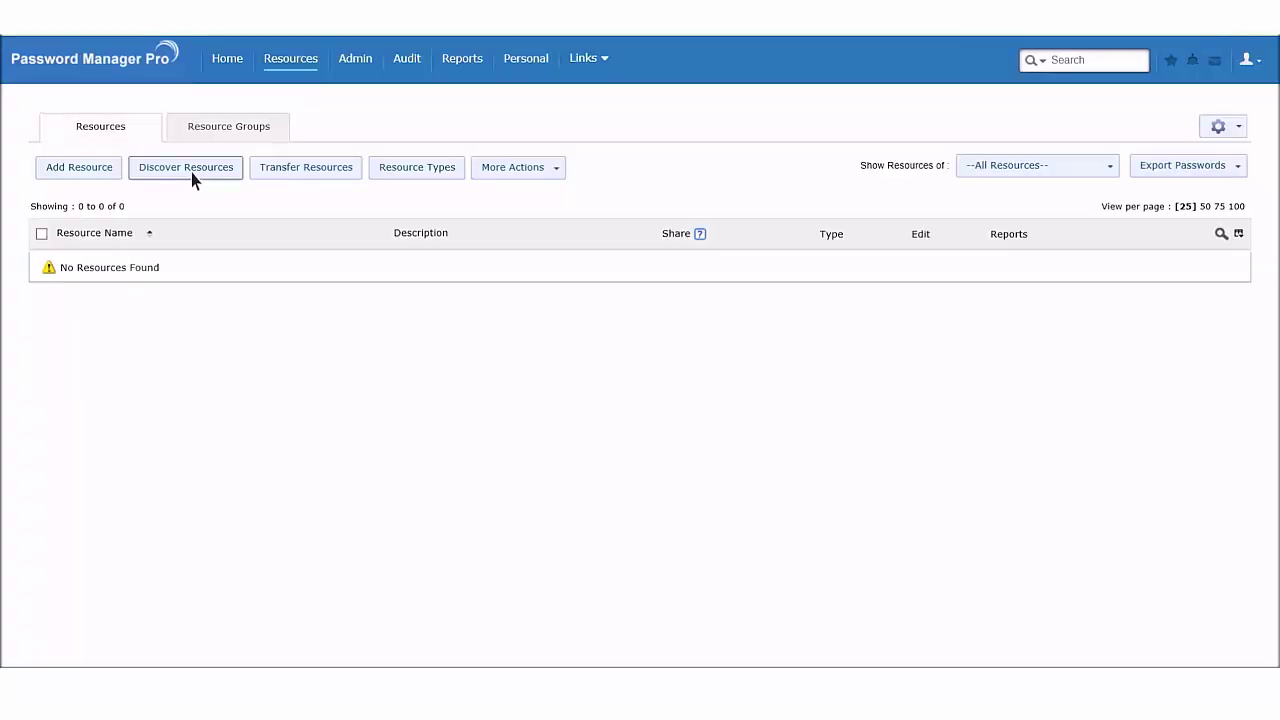
Set up Windows resource discovery for domain PMP with the account password and a 05-minute synchronization interval, and fetch its groups and OUs
left_click(186, 167)
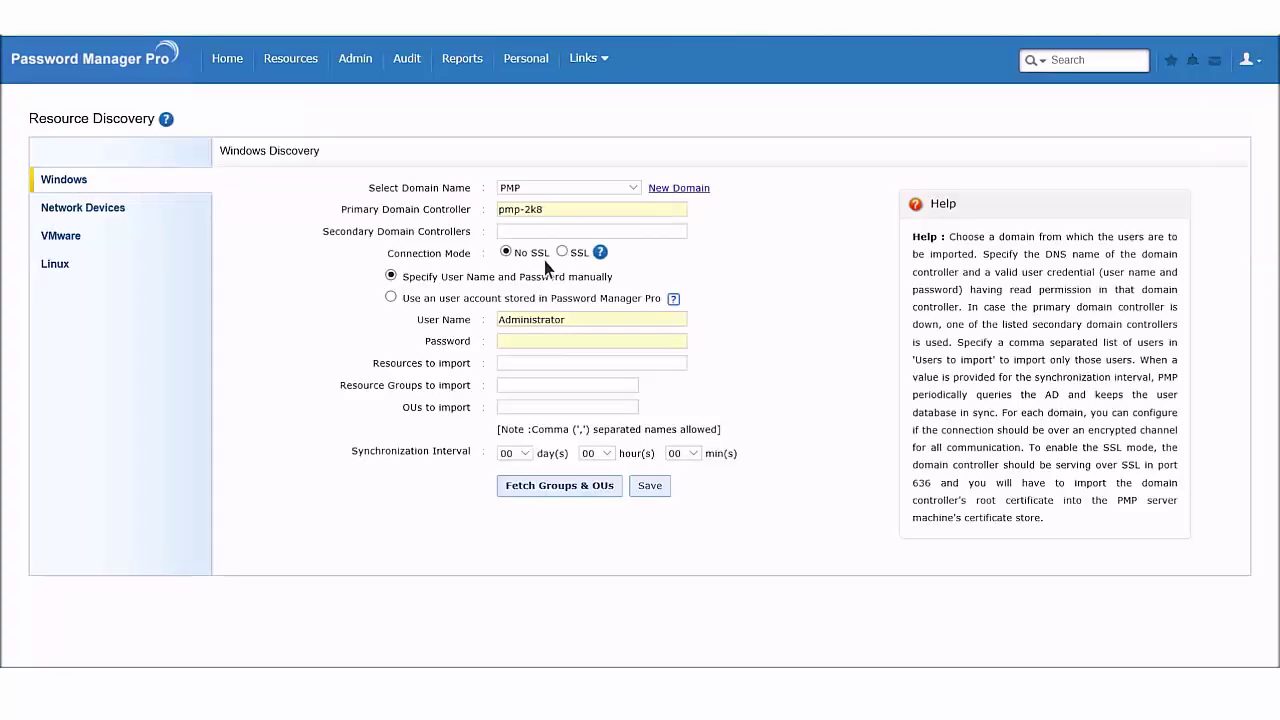
left_click(548, 343)
type("***")
left_click(693, 454)
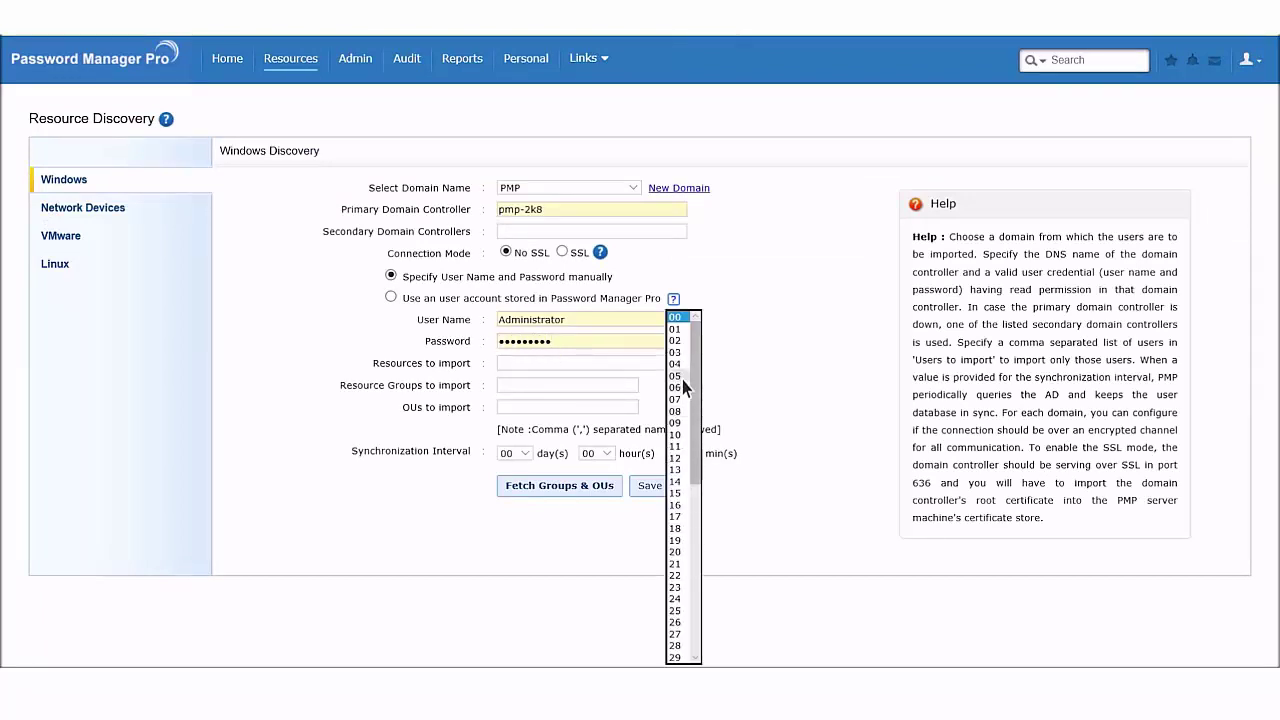
left_click(672, 392)
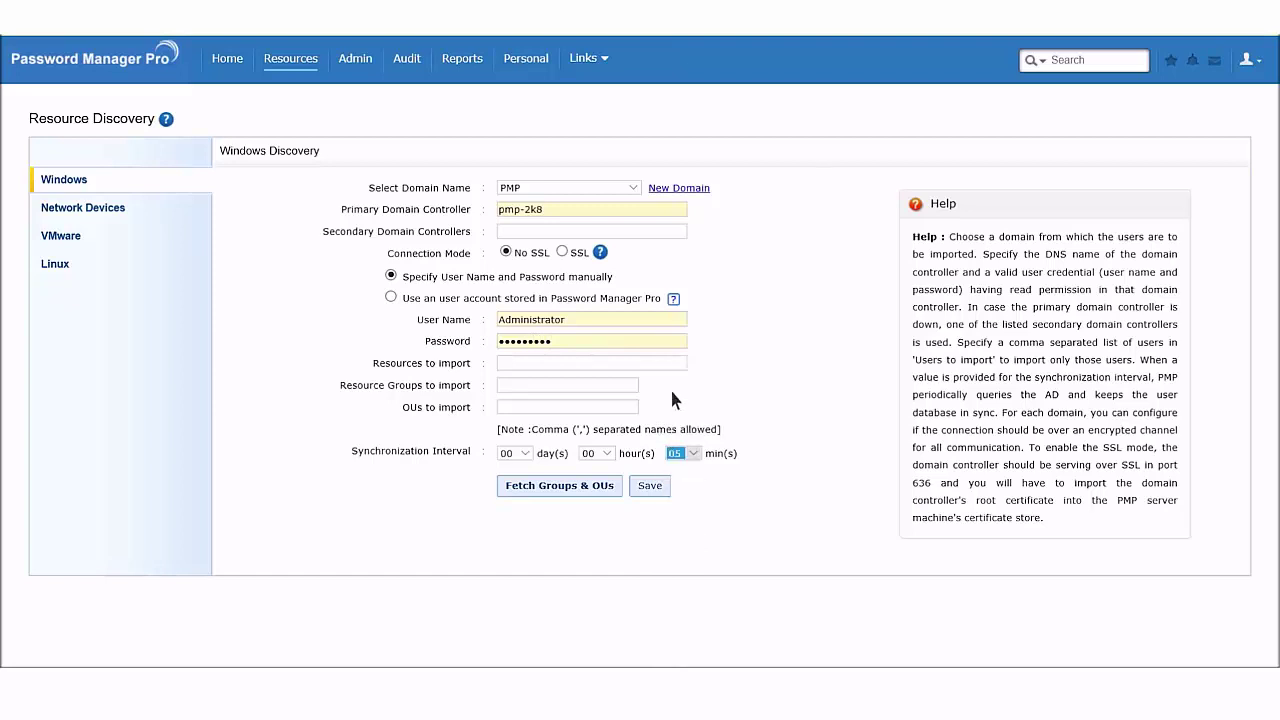
left_click(573, 497)
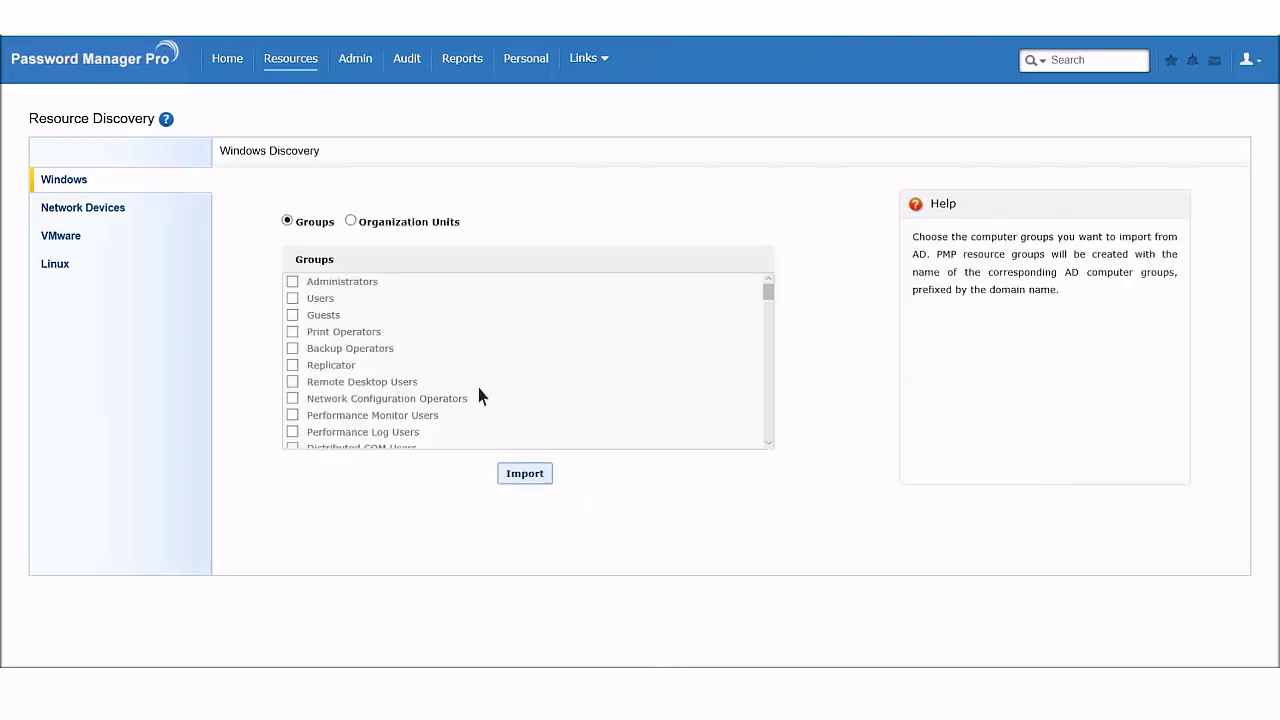
Import resources from the Windows unit under the New York organizational unit
left_click(430, 229)
scroll(451, 337, "down", 5)
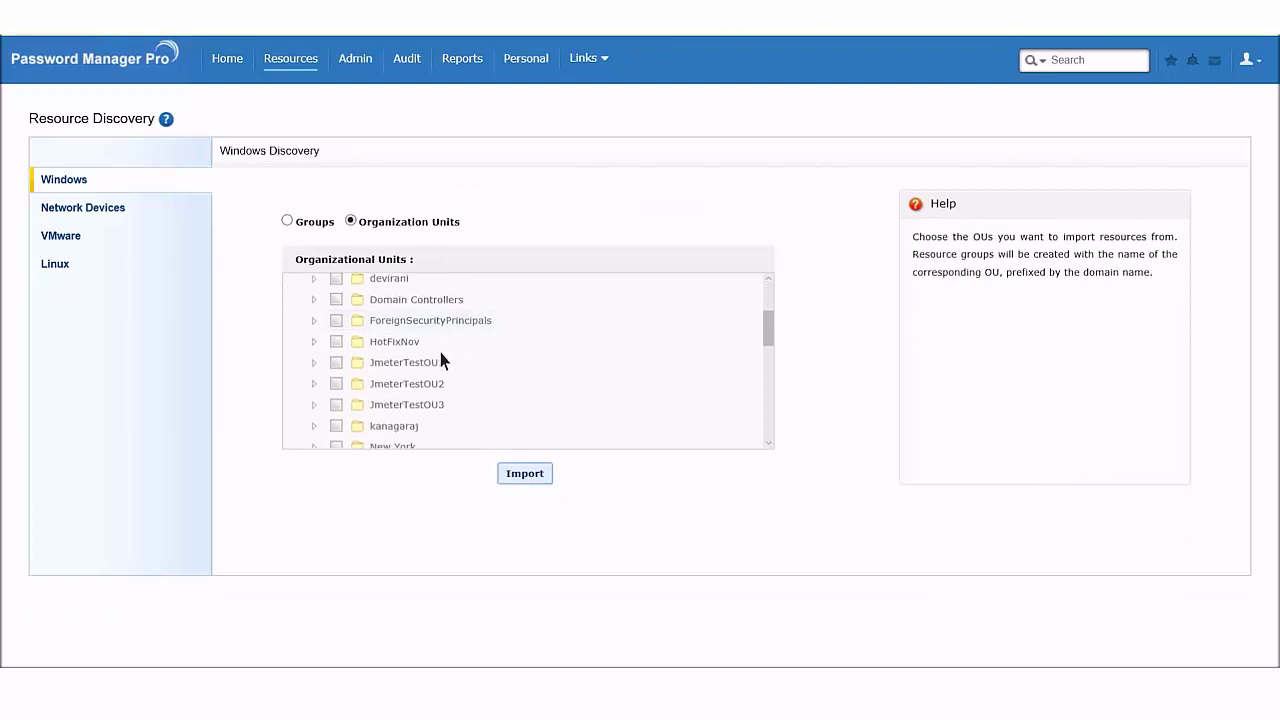
left_click(314, 394)
left_click(358, 416)
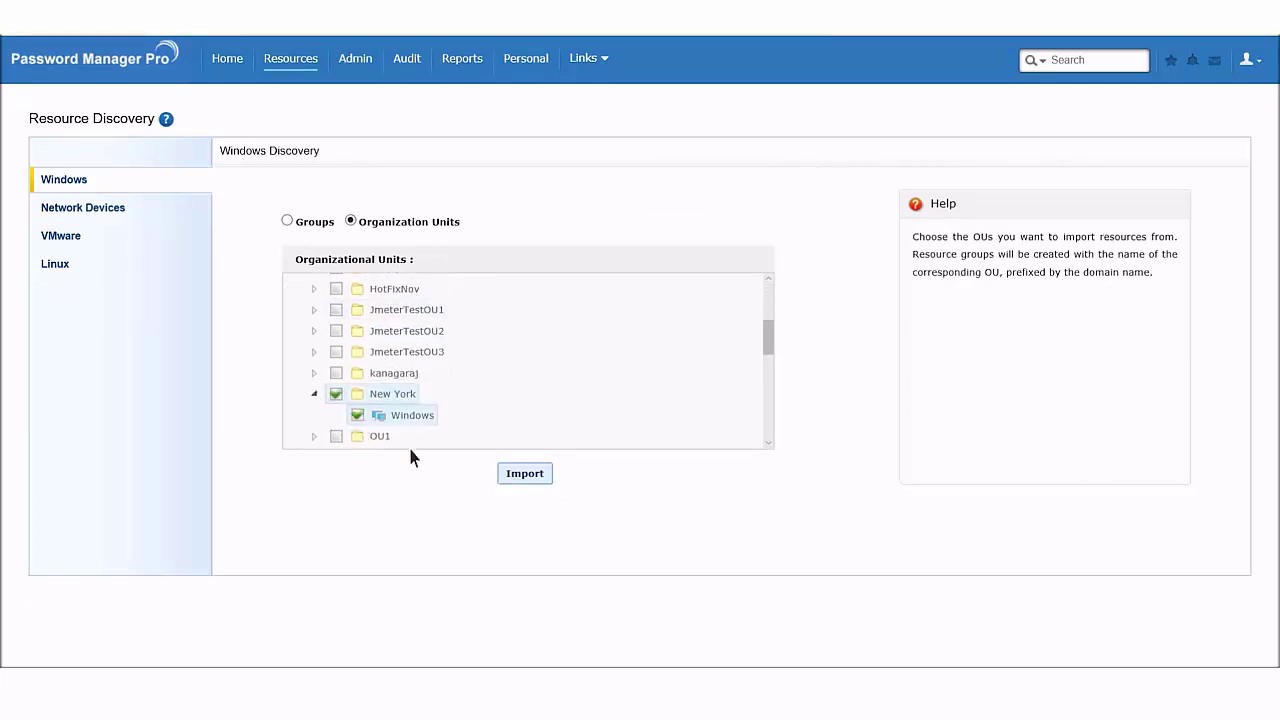
left_click(527, 478)
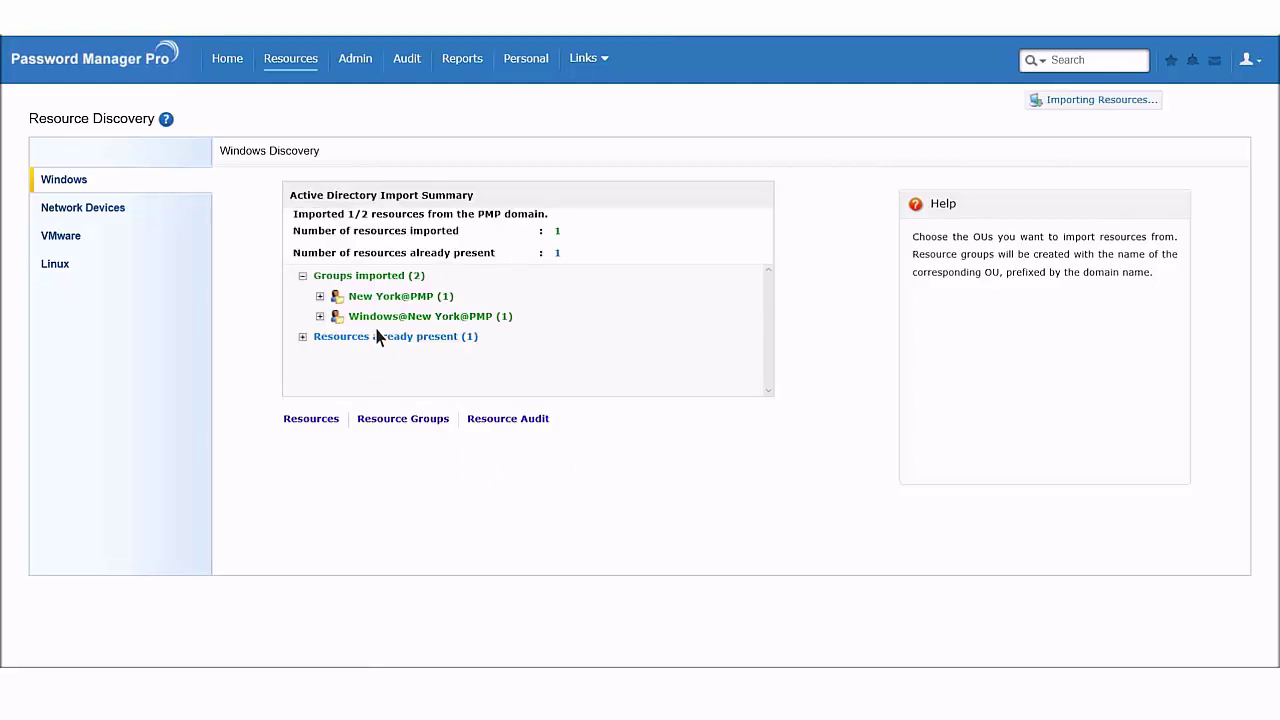
View the imported resources and the Windows services that use the second listed account of PMP - Domain Controller
left_click(317, 421)
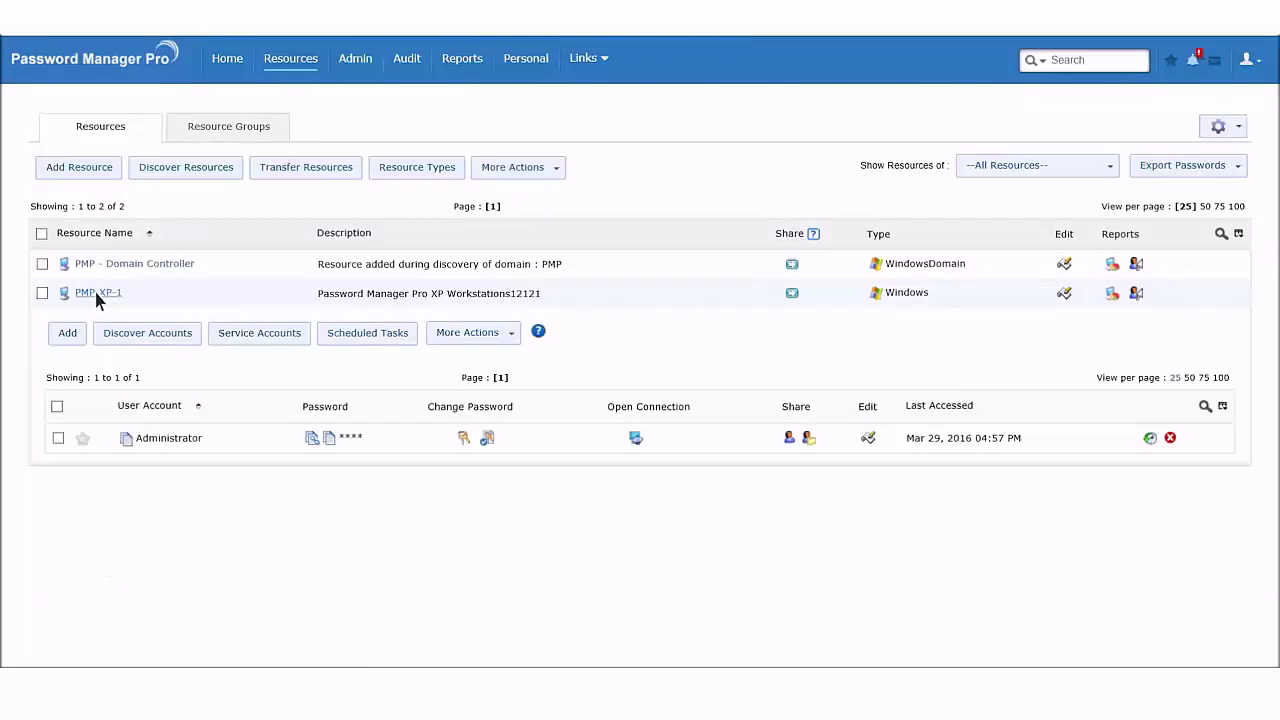
left_click(98, 294)
left_click(122, 264)
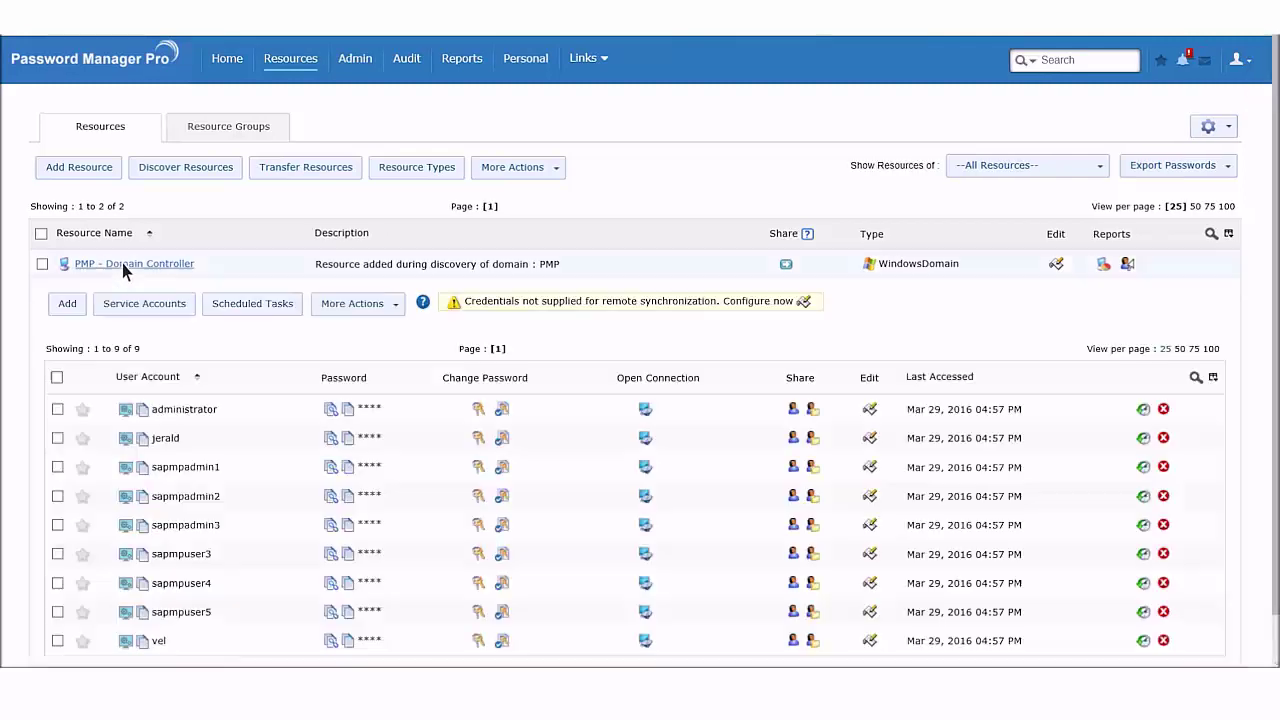
left_click(126, 439)
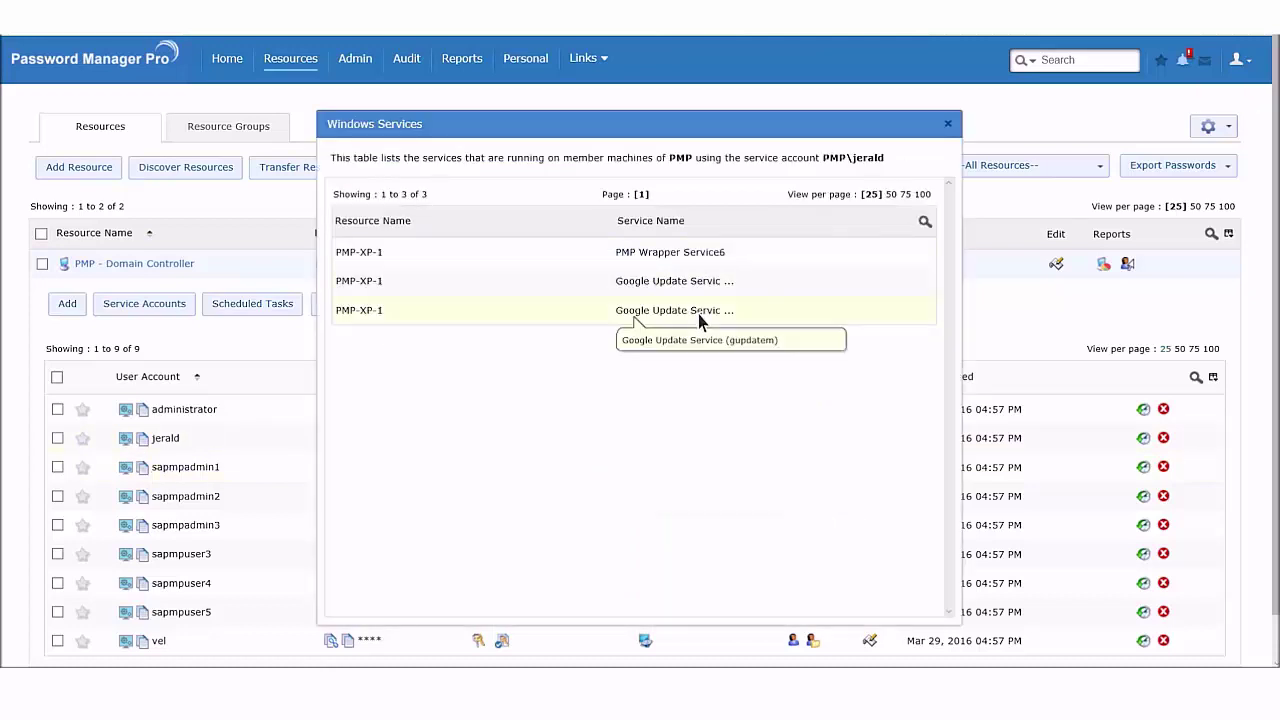
left_click(948, 124)
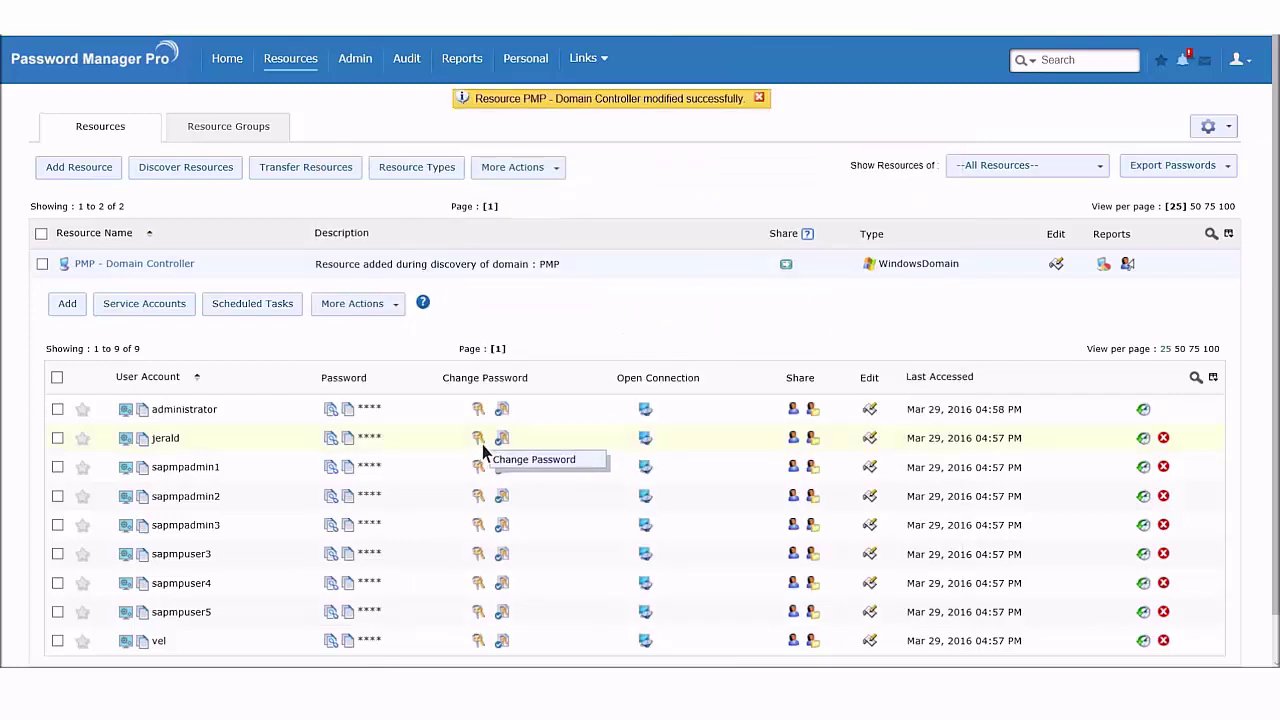
Change the password of the second domain controller account to a generated one, applying it to the remote resource
left_click(484, 444)
left_click(740, 253)
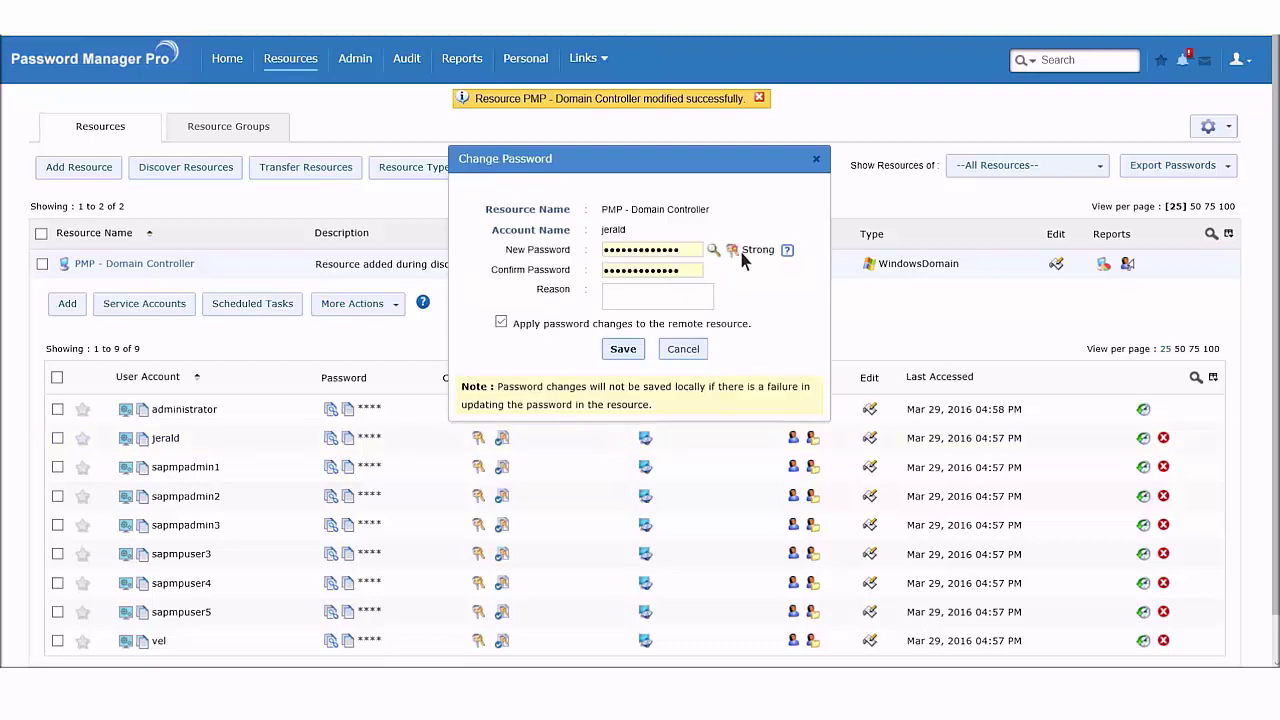
left_click(623, 350)
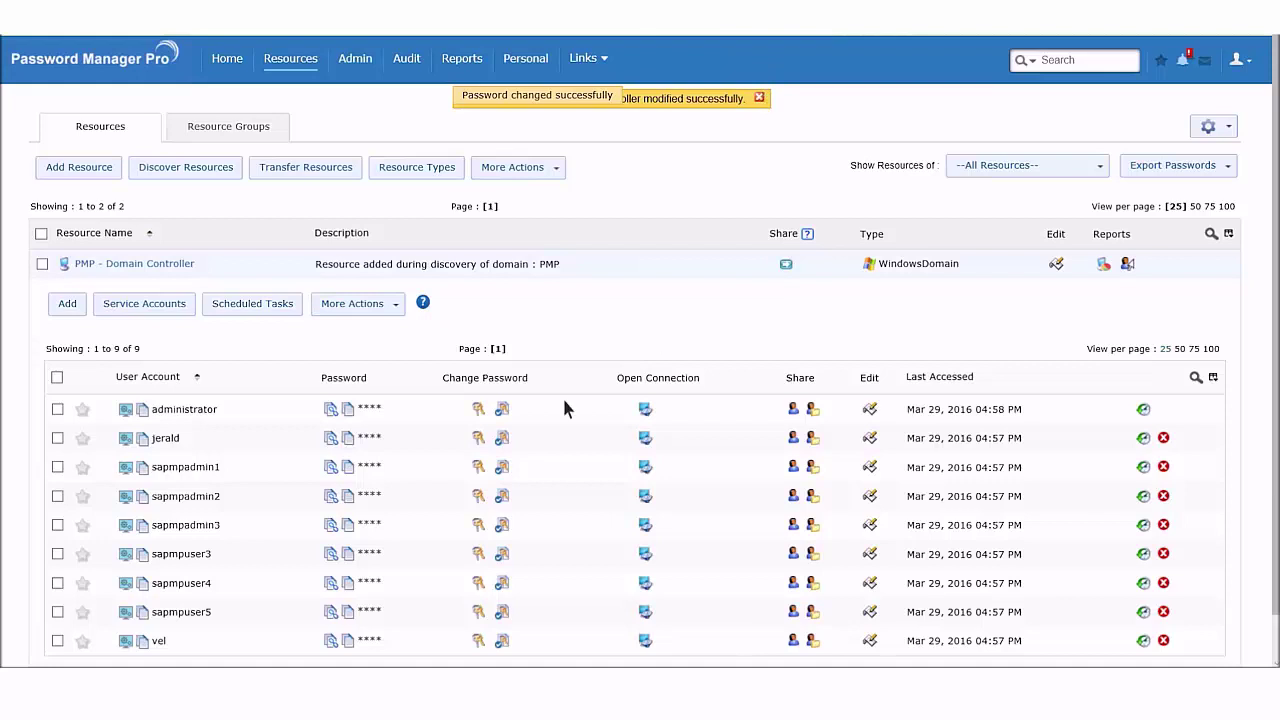
Check the supported service accounts and the service account status for the second domain controller account
left_click(58, 437)
left_click(146, 305)
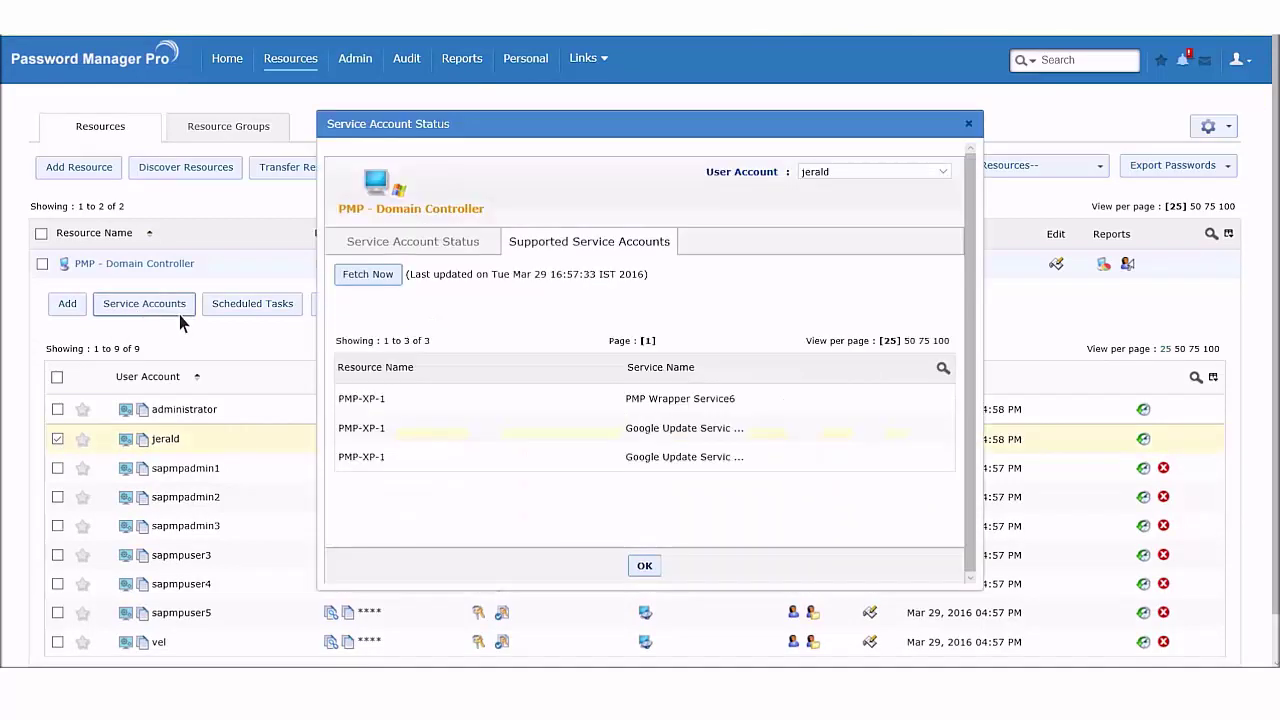
left_click(404, 250)
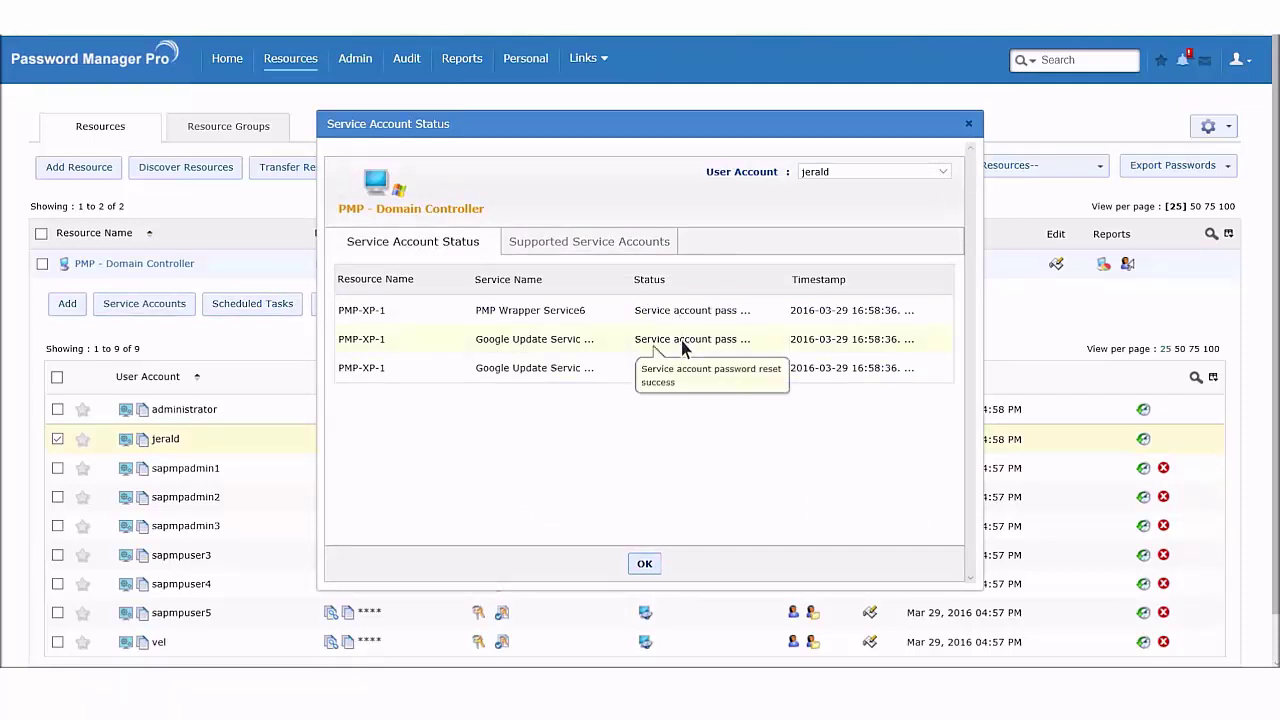
left_click(968, 124)
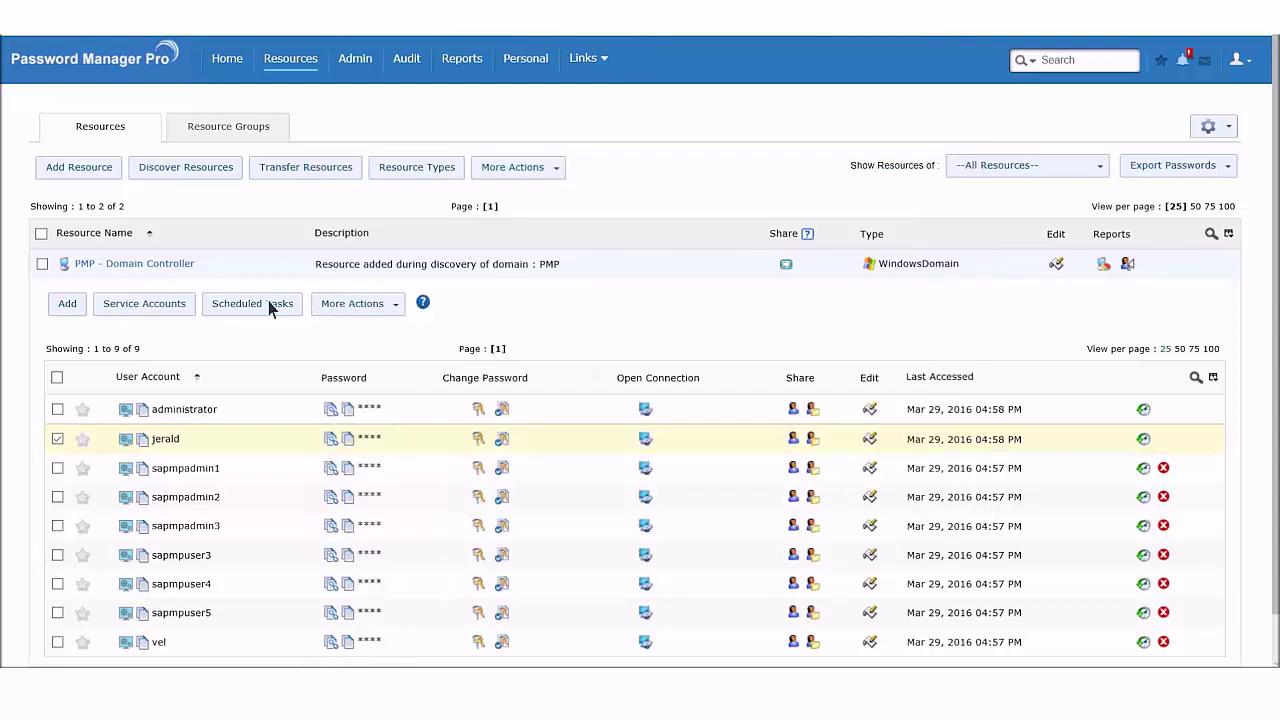
Collapse PMP - Domain Controller and reveal the stored password of PMP-XP-1's Administrator account
left_click(172, 268)
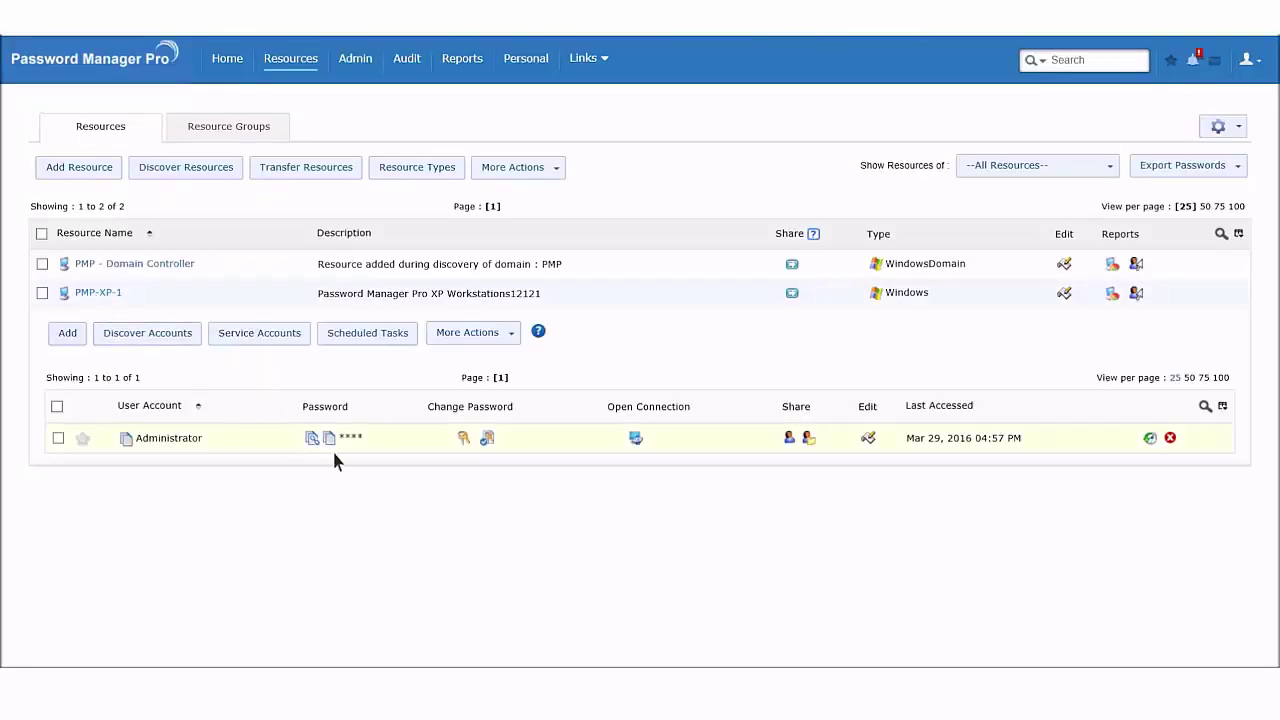
left_click(352, 438)
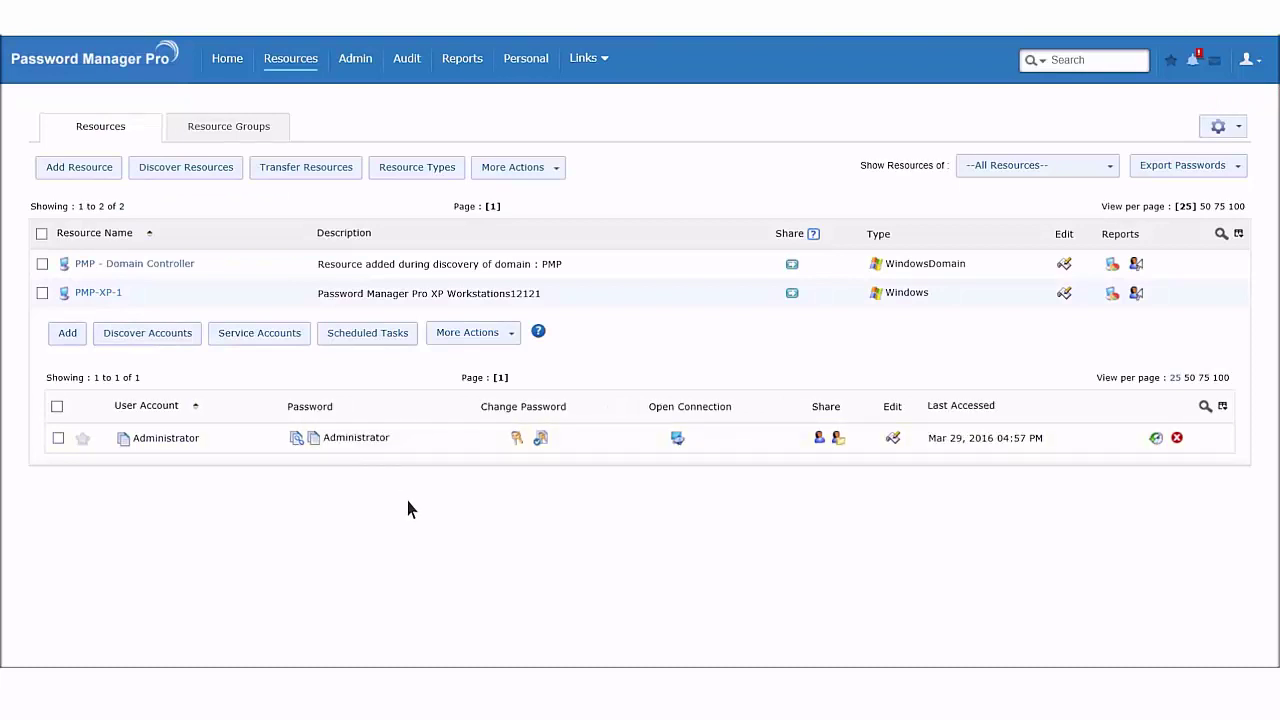
Change PMP-XP-1's Administrator password to a generated one, applying it to the remote resource, and briefly reveal the new password
left_click(516, 439)
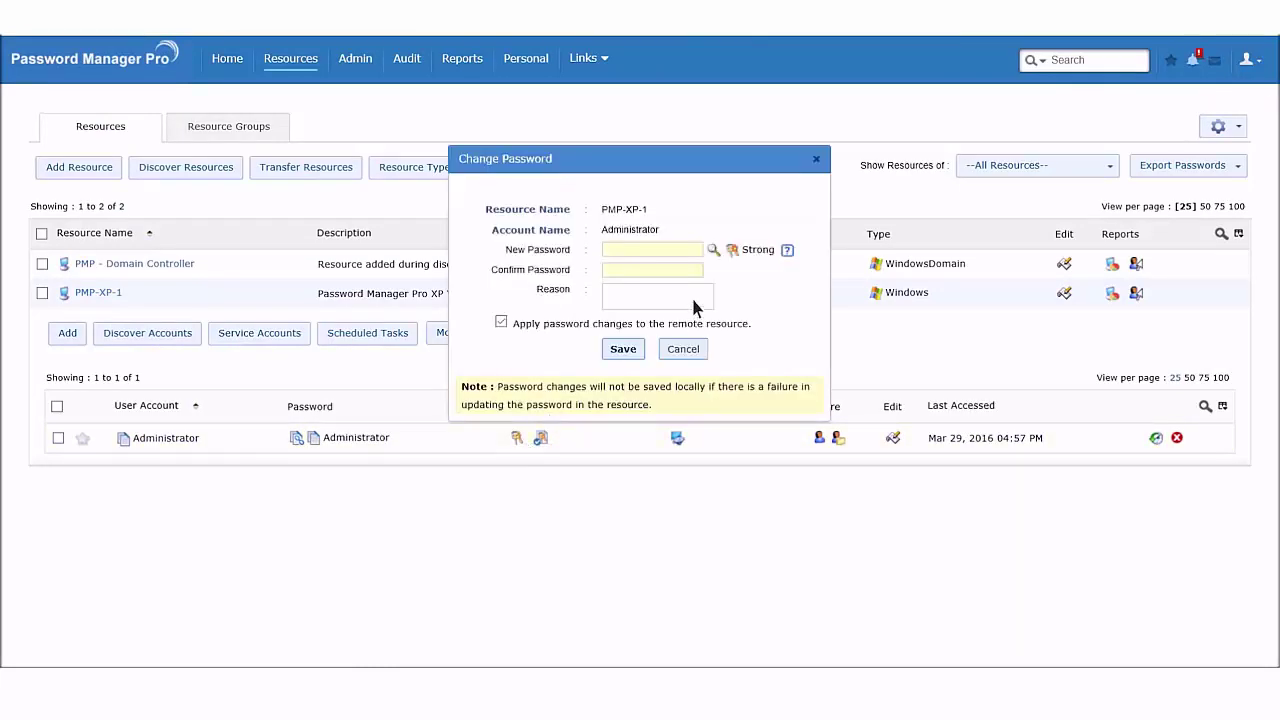
left_click(743, 251)
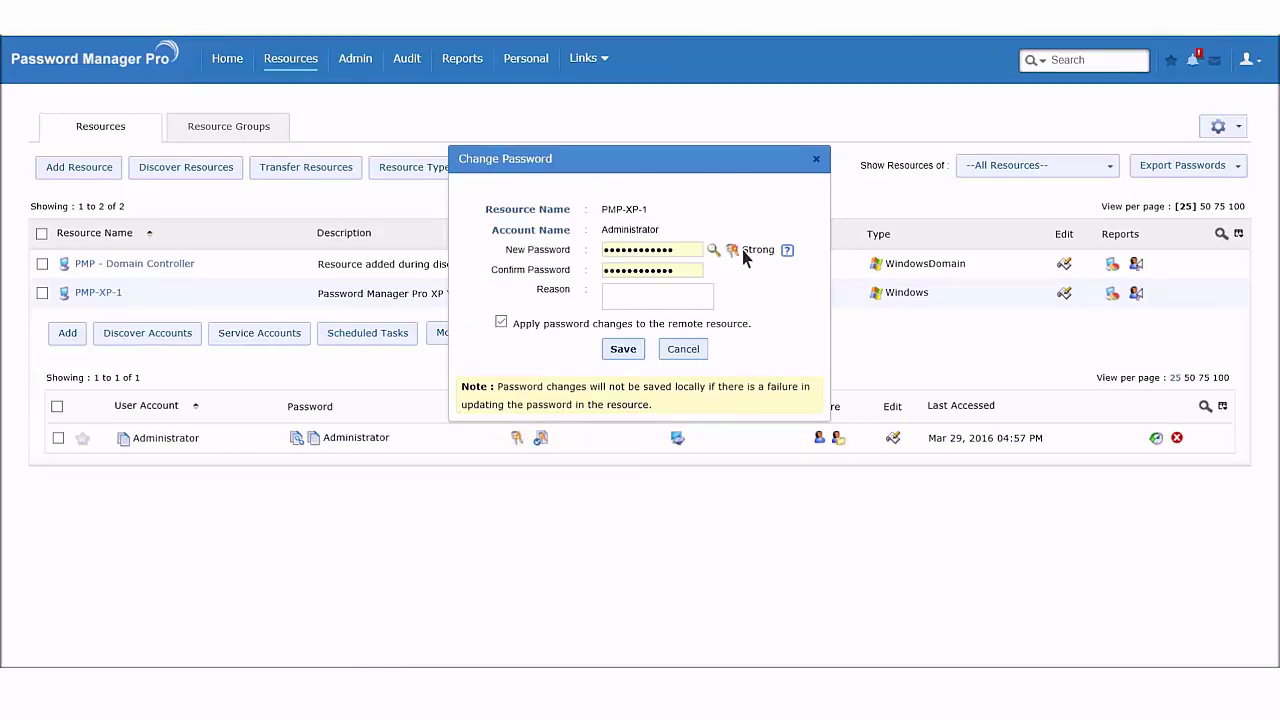
left_click(641, 357)
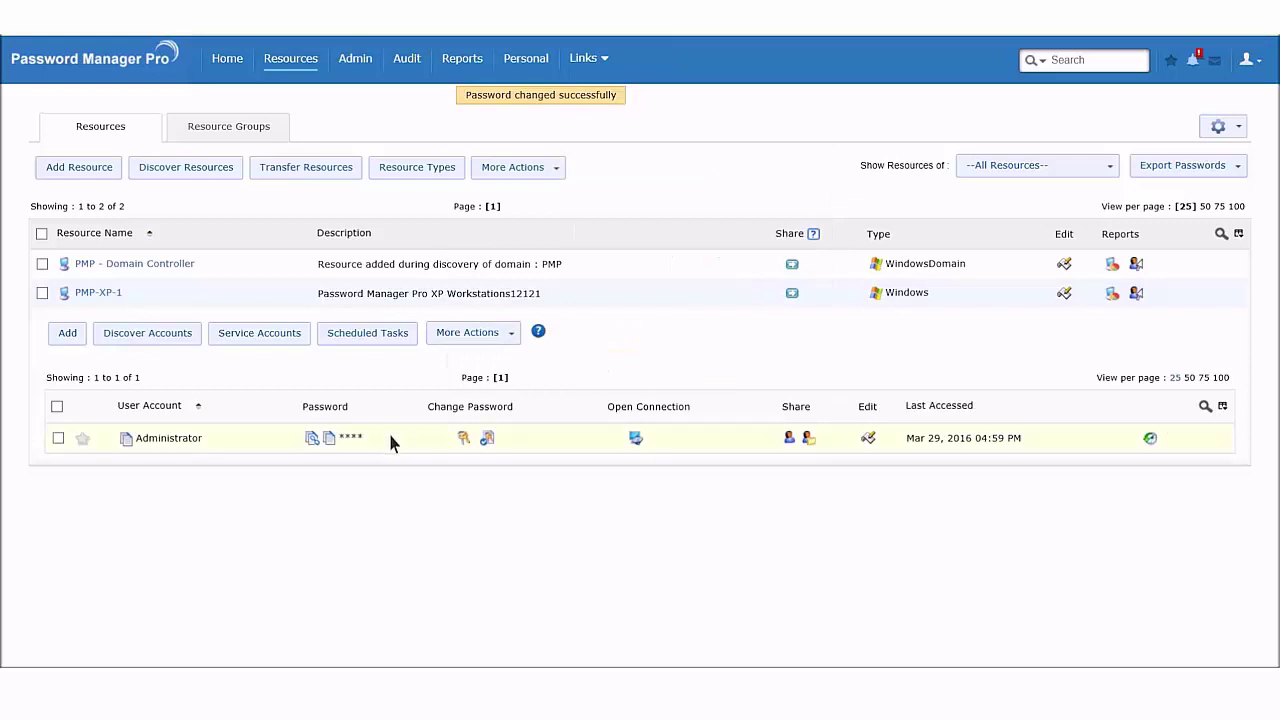
left_click(358, 437)
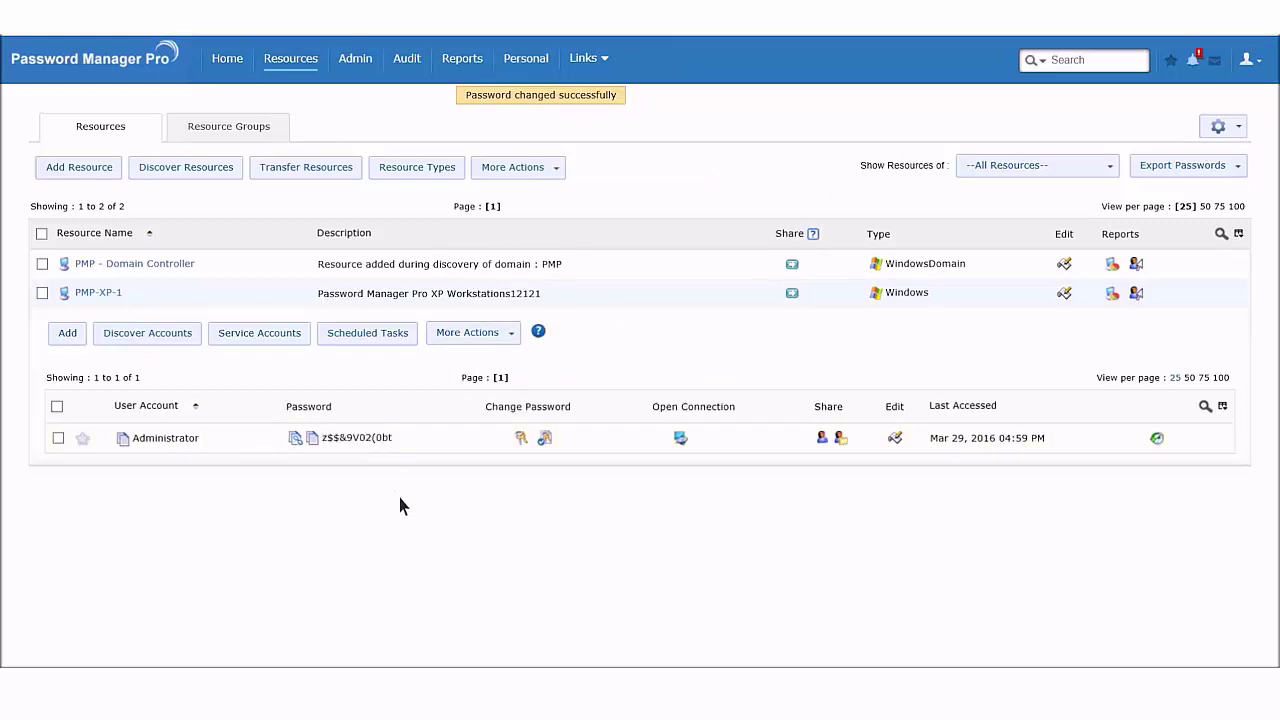
left_click(370, 440)
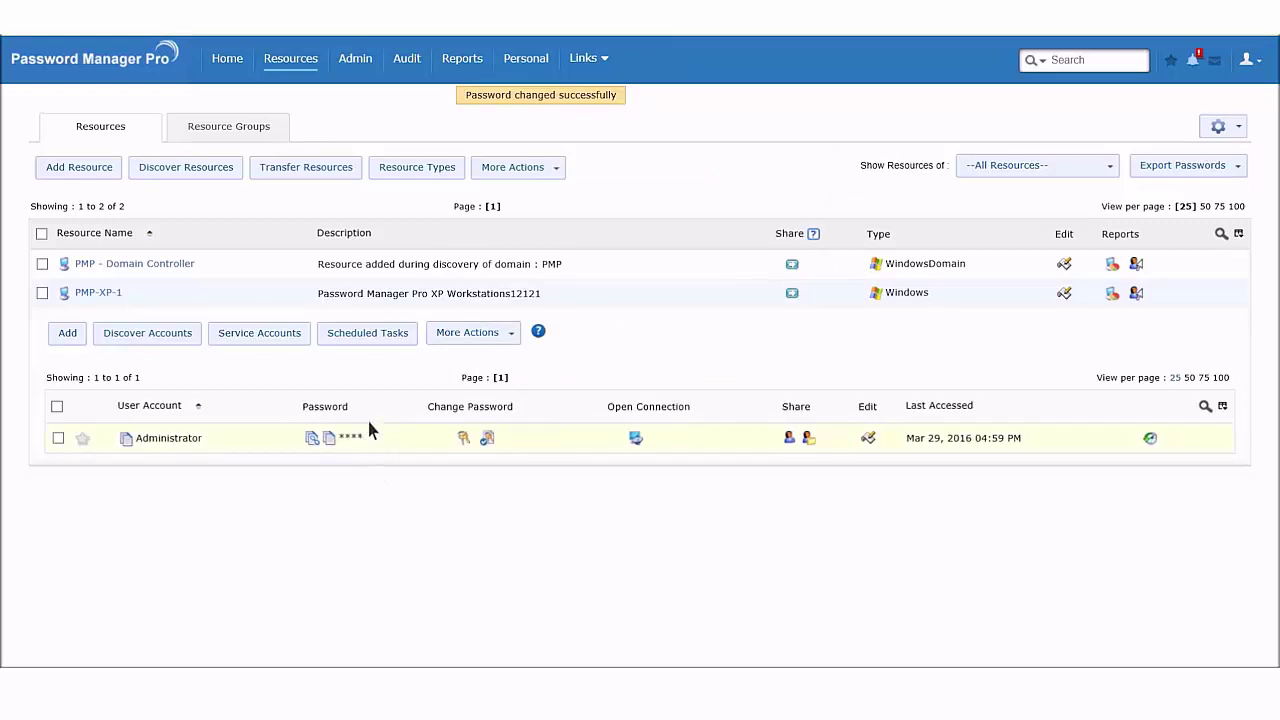
Review the resource types supported for remote password reset, their requirements, and the file stores
left_click(400, 176)
scroll(630, 405, "down", 5)
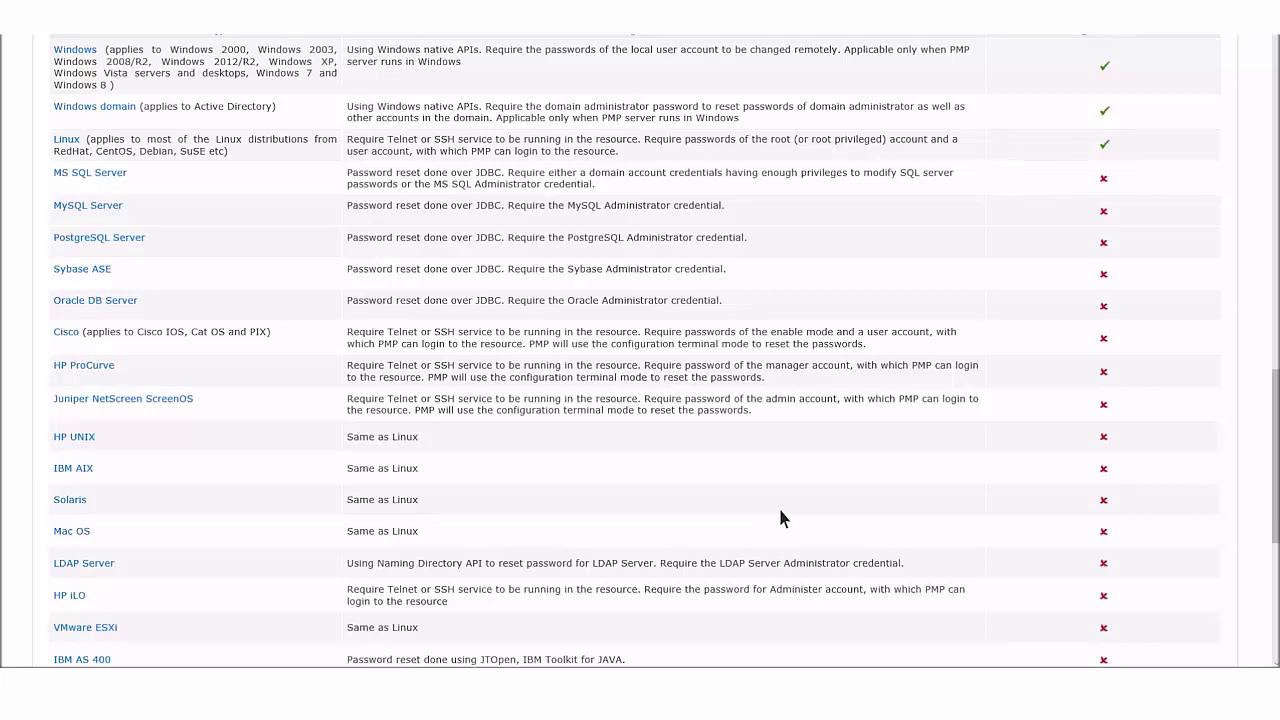
scroll(781, 512, "down", 2)
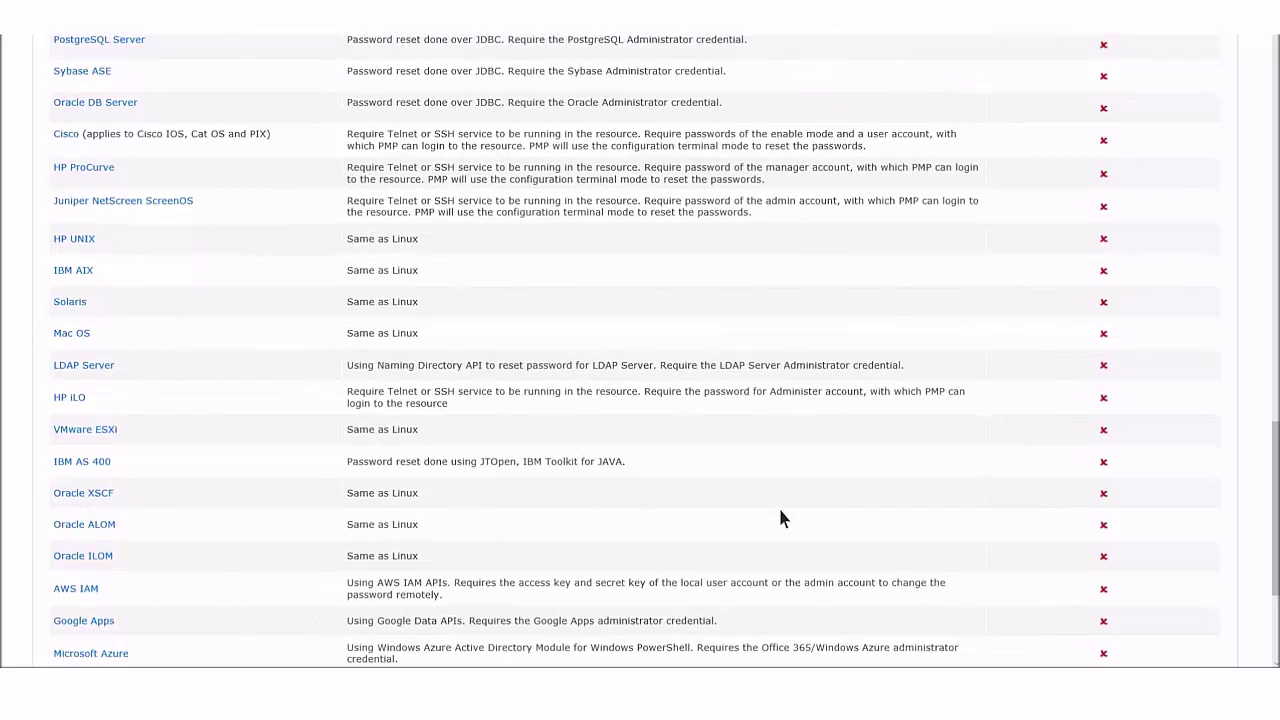
scroll(781, 517, "down", 1)
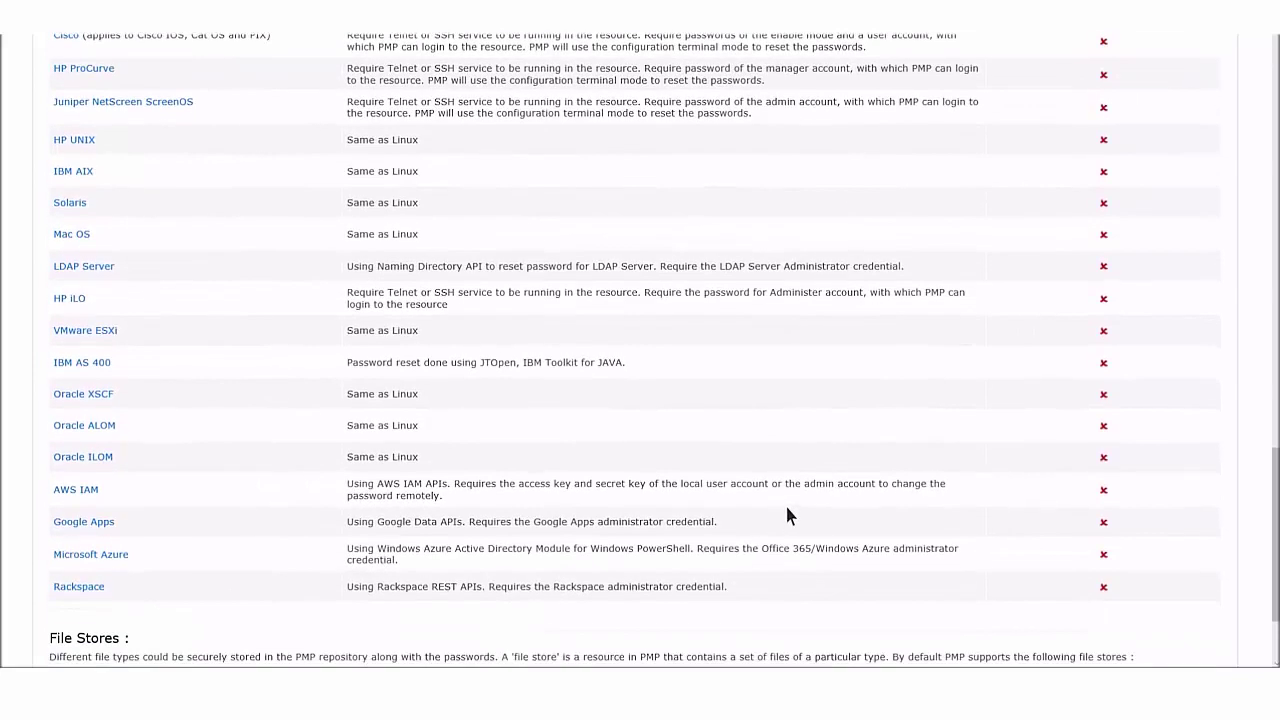
scroll(787, 515, "down", 2)
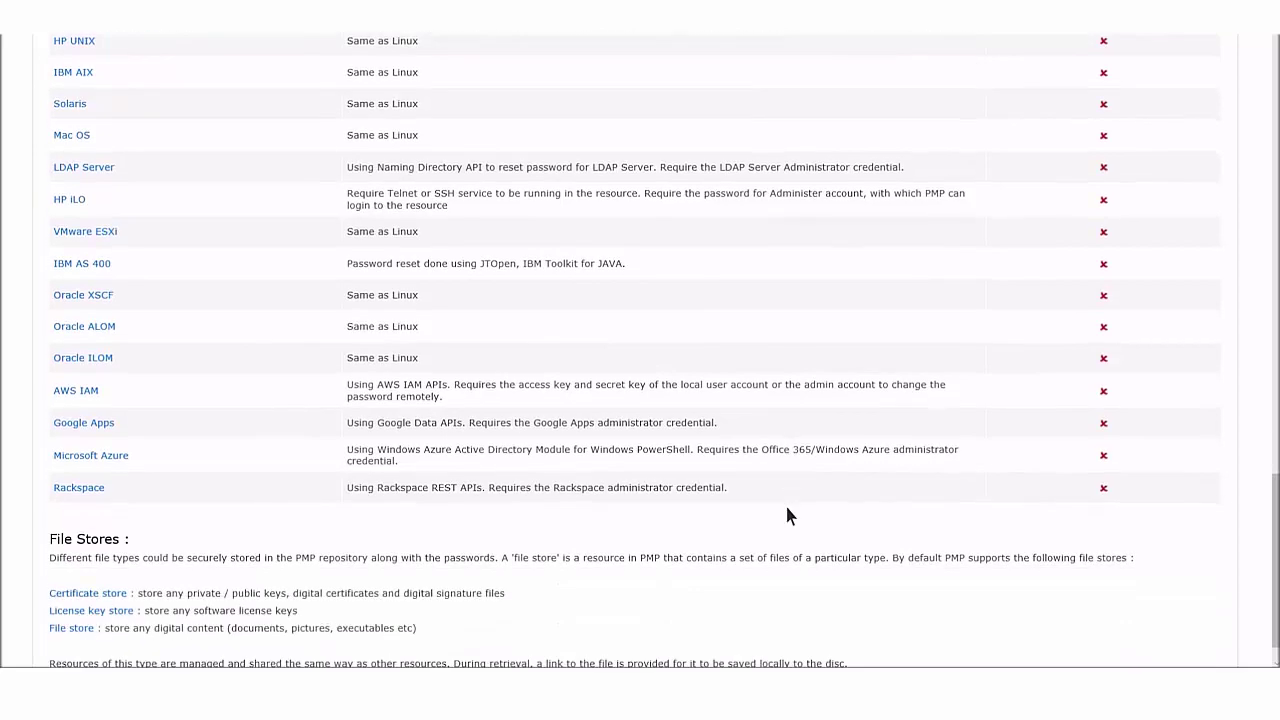
scroll(787, 515, "up", 12)
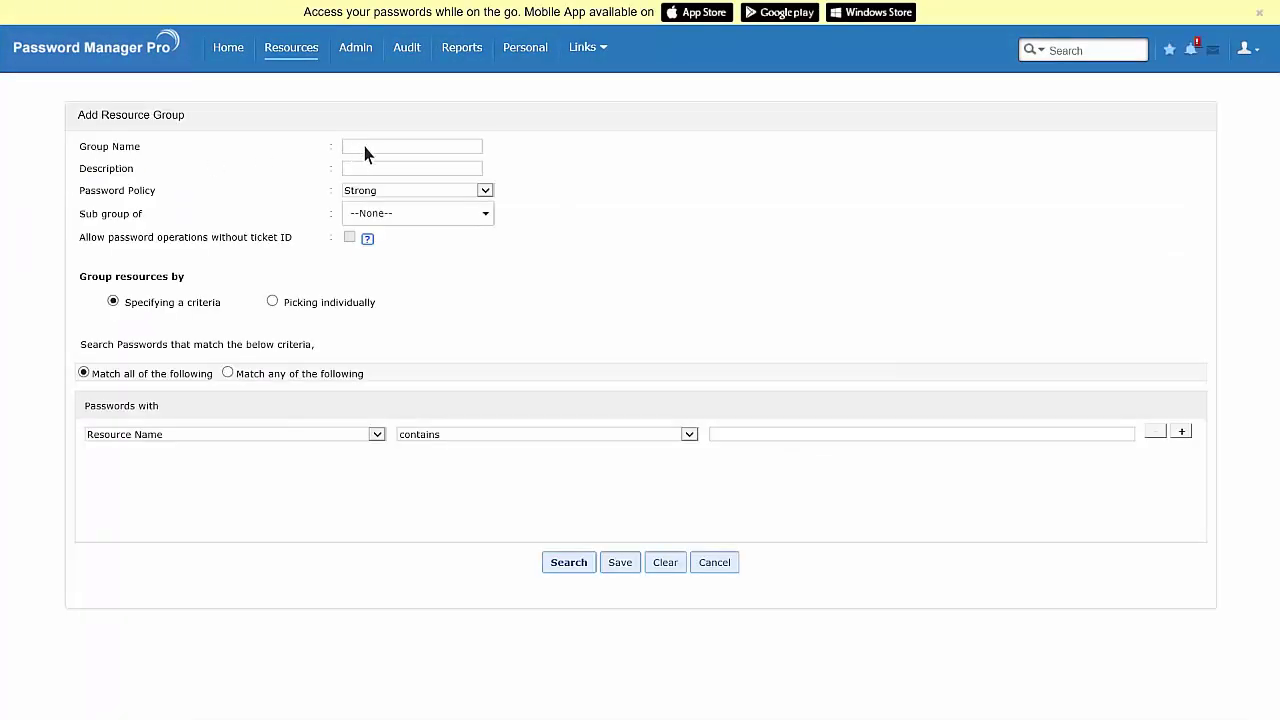
Give the new resource group the name and description "Windows Local Admin accounts"
left_click(365, 150)
type("Windows Local Admin accounts")
left_click(368, 166)
type("Windows Local Admin accounts")
Define the group's first matching criterion as Resource Type contains "Windows"
left_click(744, 437)
left_click(266, 437)
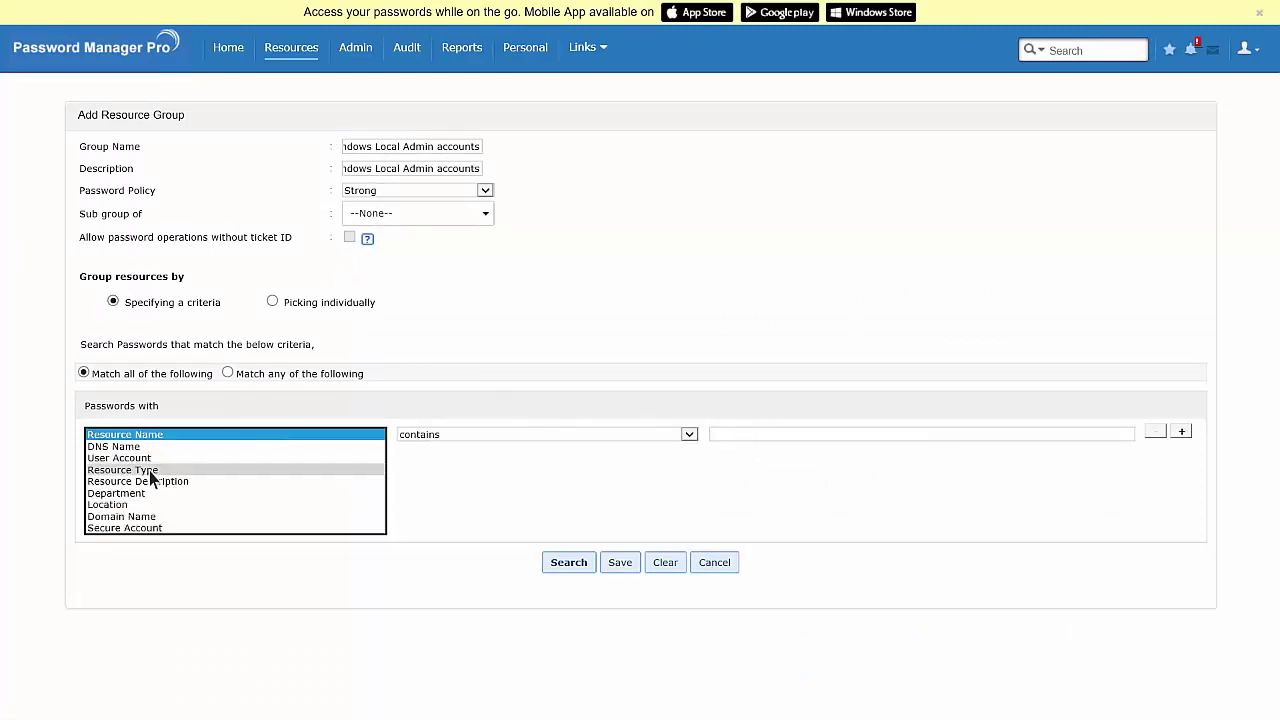
left_click(149, 471)
left_click(739, 438)
type("Windows")
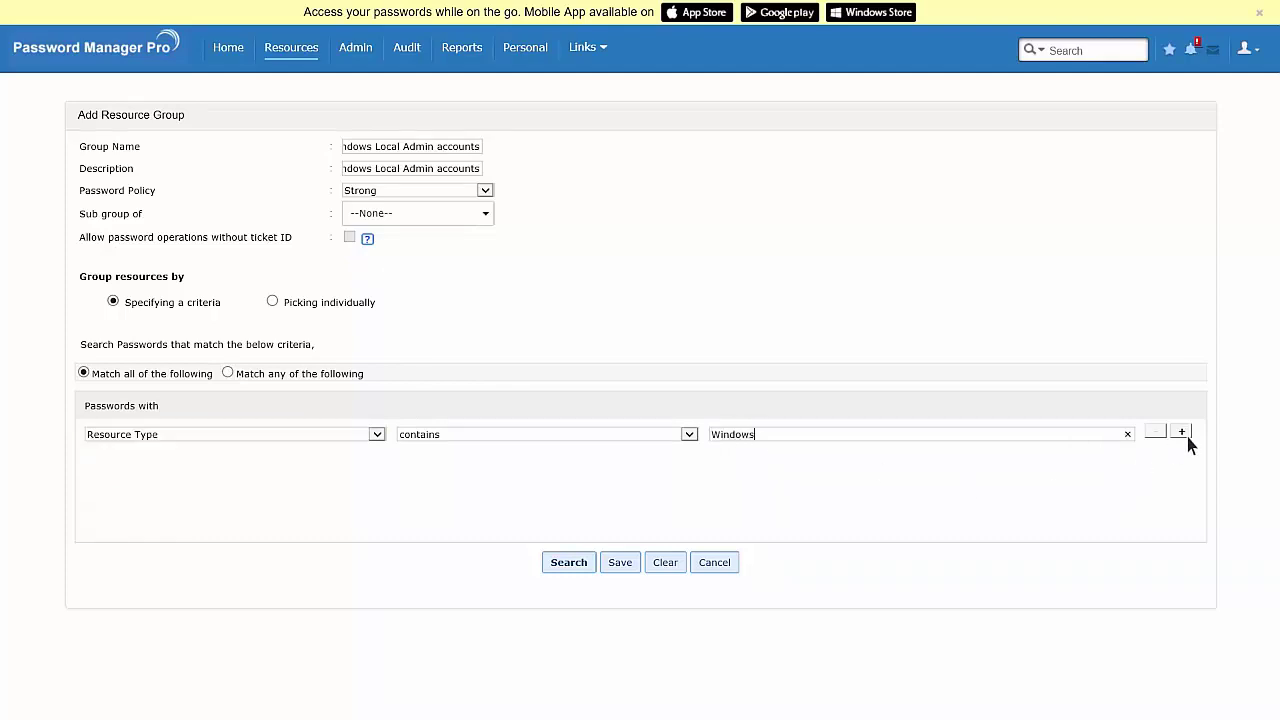
Add a second matching criterion to the group: User Account contains "Administrator"
left_click(1186, 436)
left_click(181, 467)
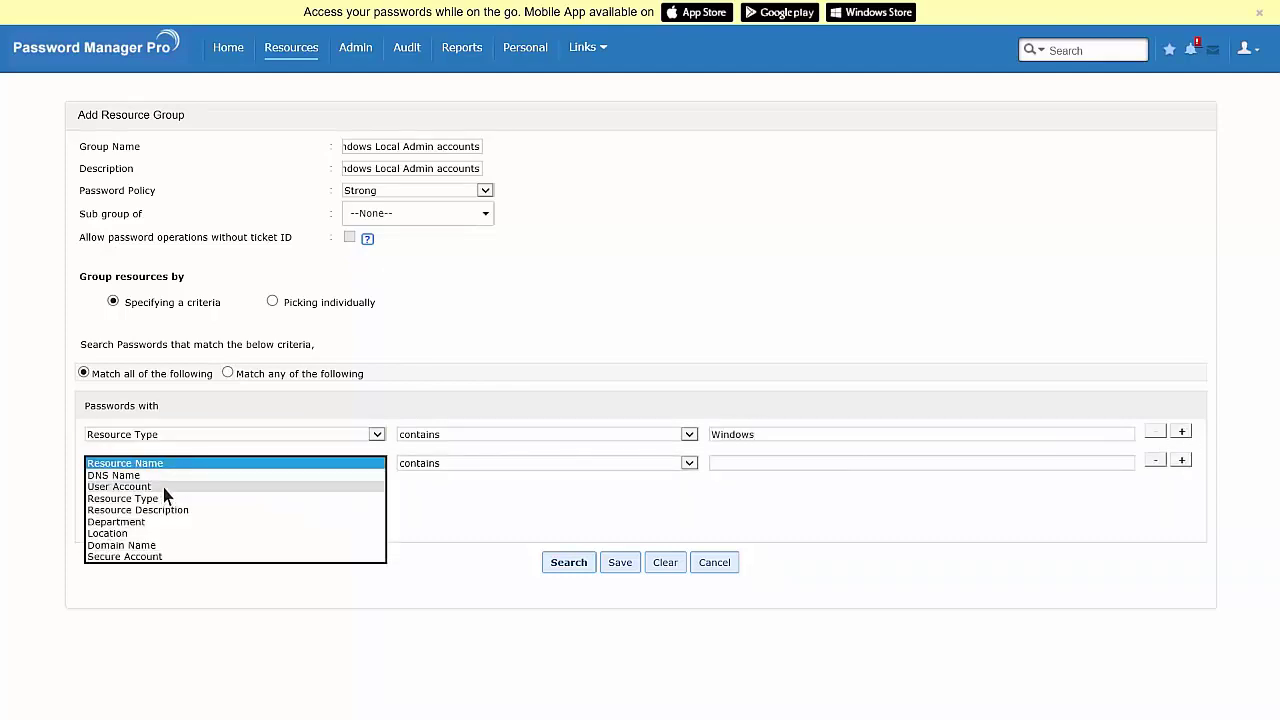
left_click(165, 488)
left_click(747, 463)
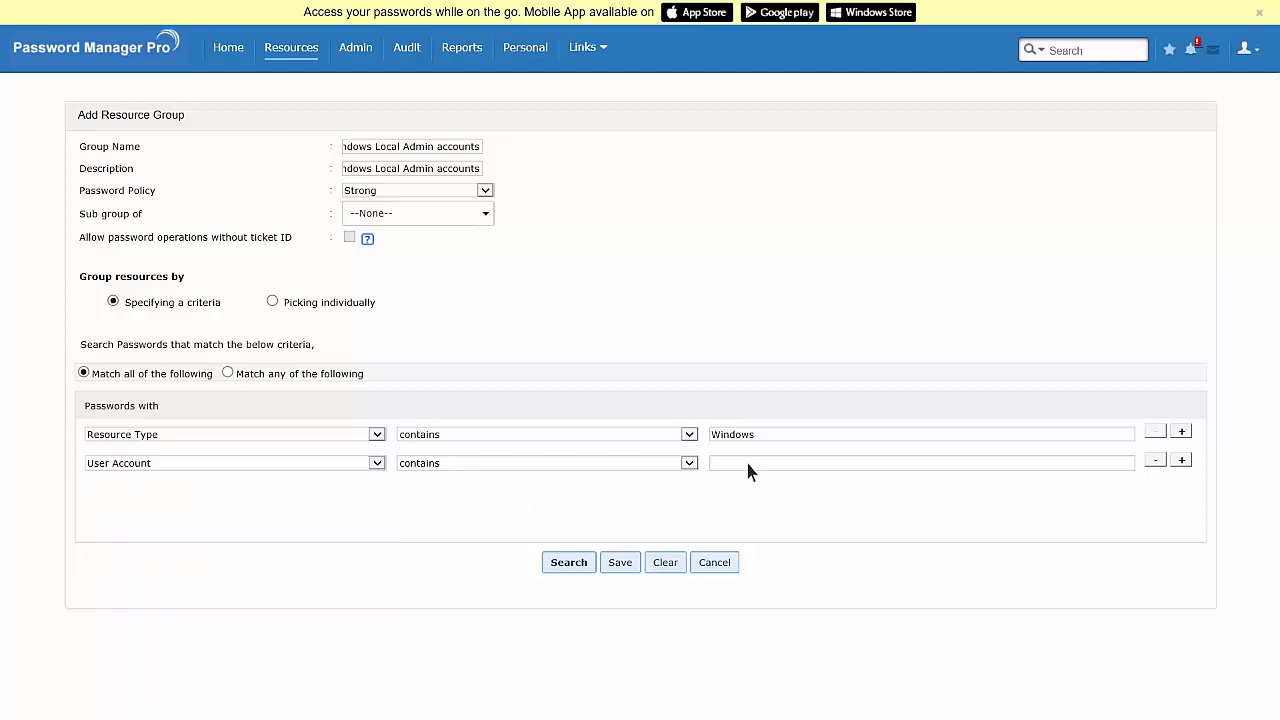
type("Administrator")
Search for the accounts matching both criteria and save the resource group
left_click(575, 563)
scroll(700, 555, "down", 2)
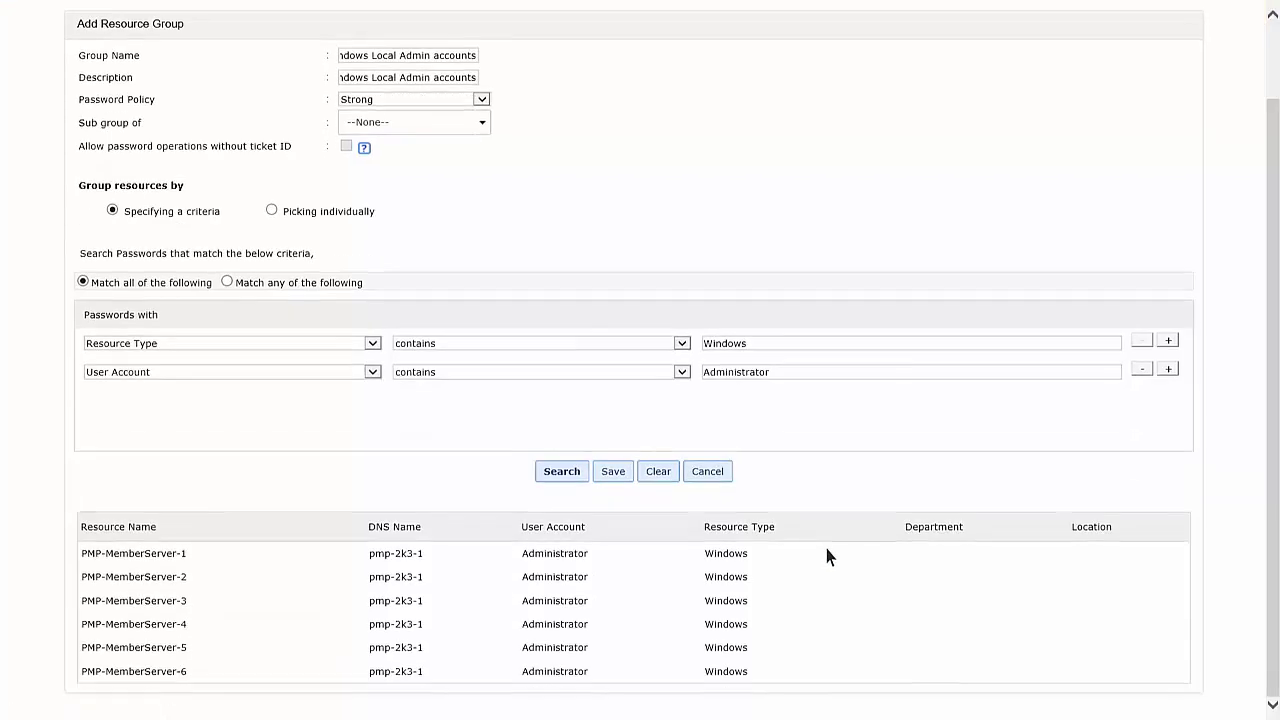
left_click(615, 472)
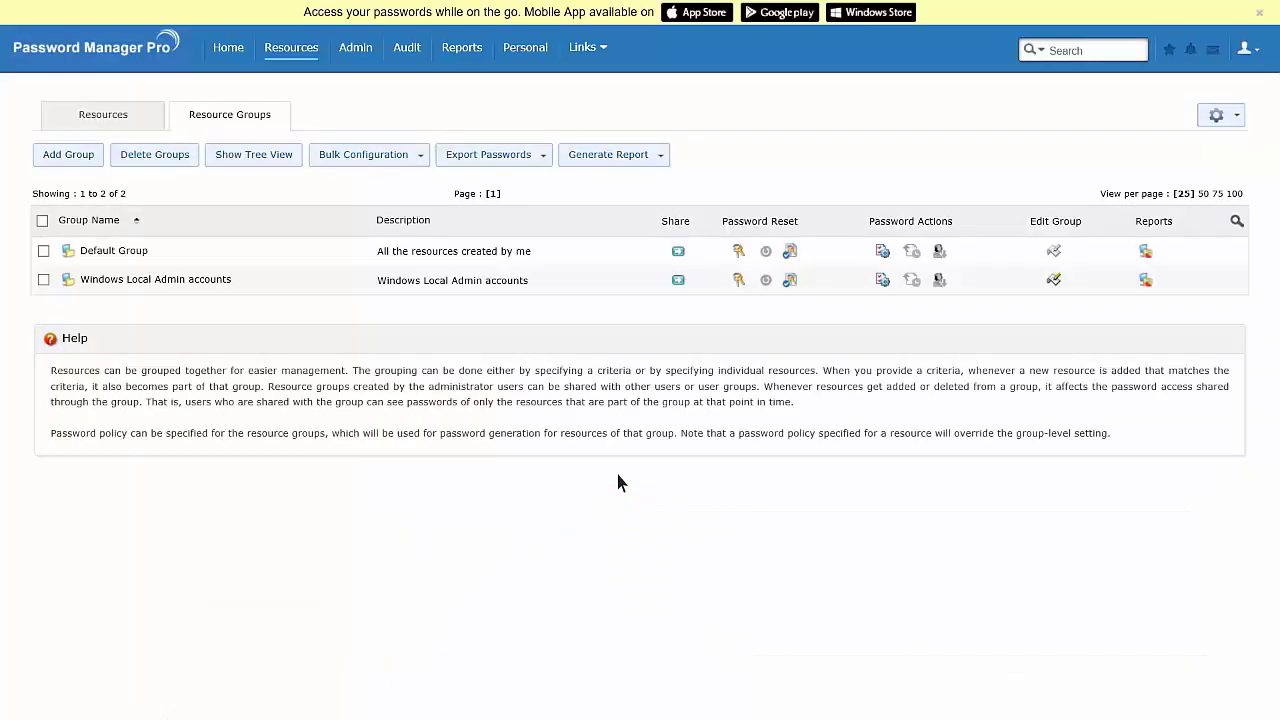
Check the on-demand password reset options for the Windows Local Admin accounts group without performing a reset
left_click(739, 280)
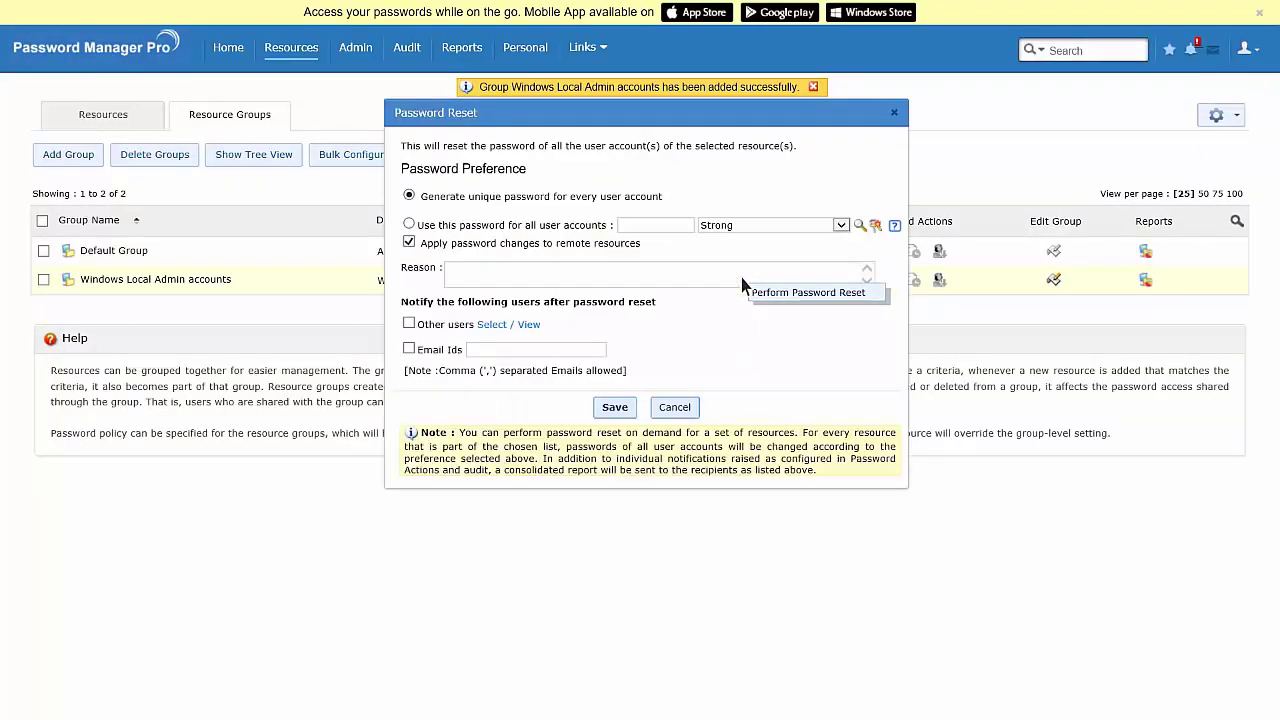
left_click(678, 409)
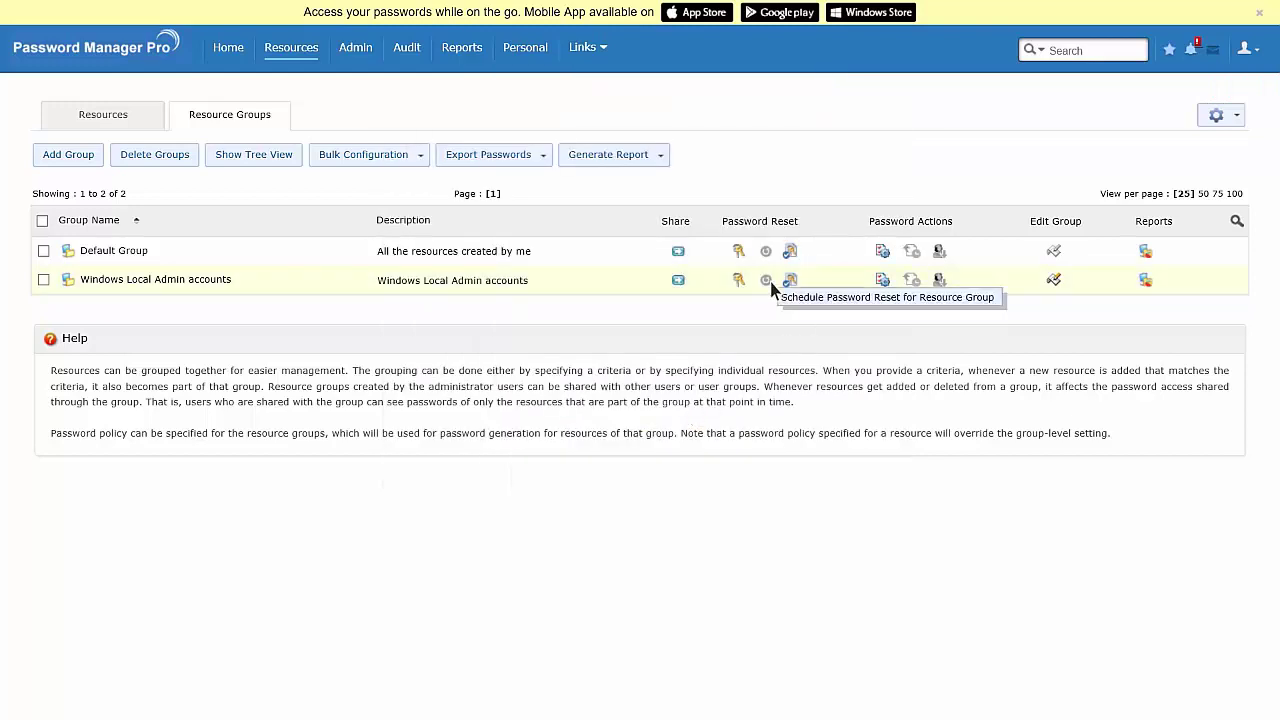
Start a scheduled password reset for Windows Local Admin accounts, notifying users having access to the passwords 5 days before
left_click(782, 282)
left_click(142, 231)
left_click(128, 288)
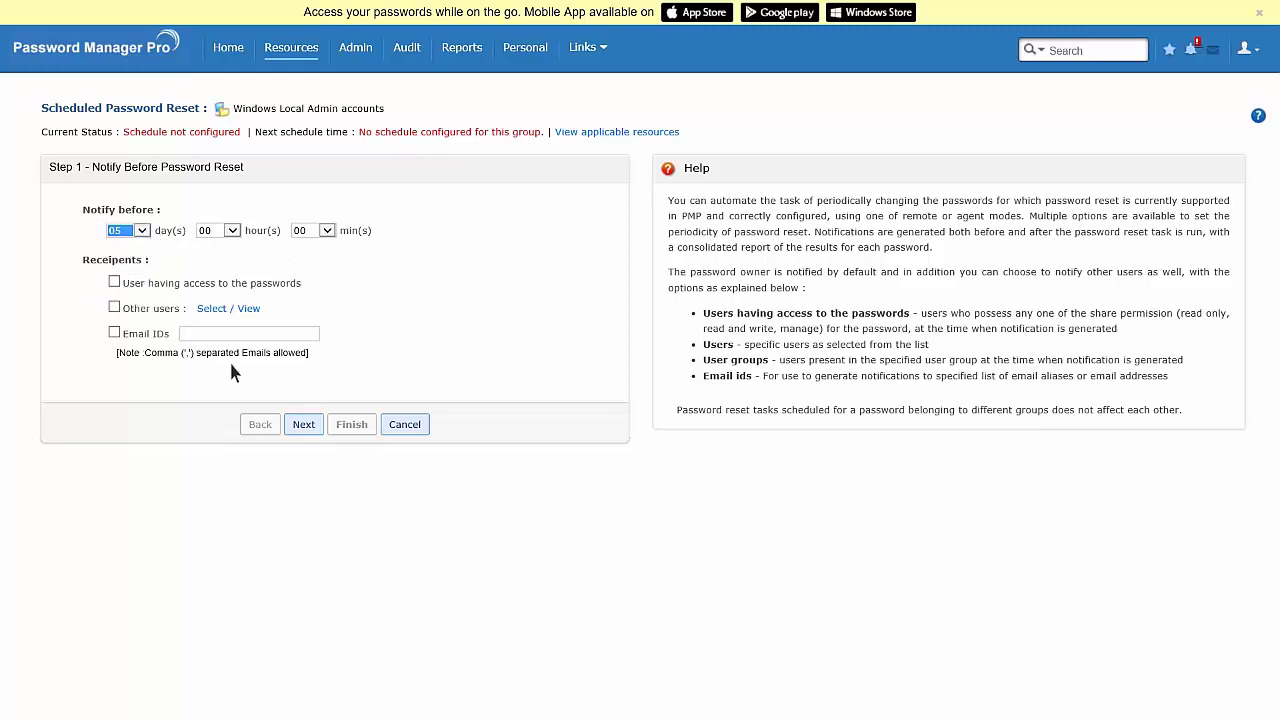
left_click(114, 282)
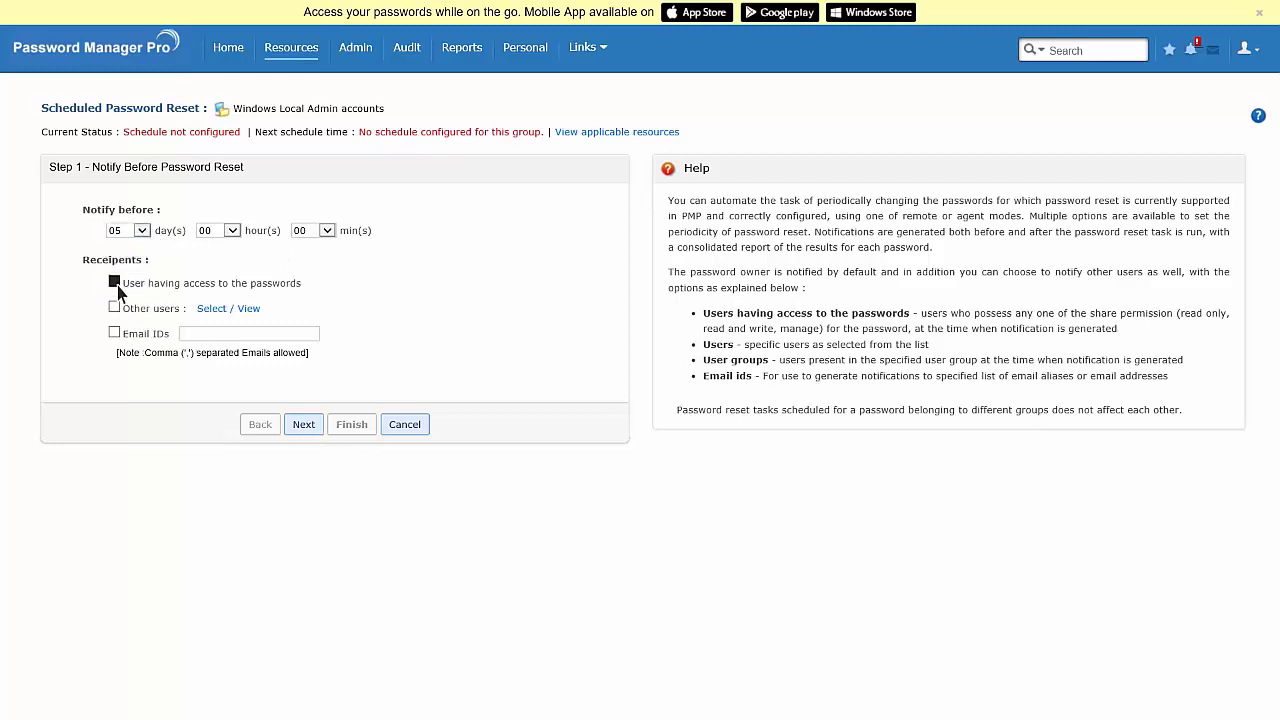
left_click(306, 425)
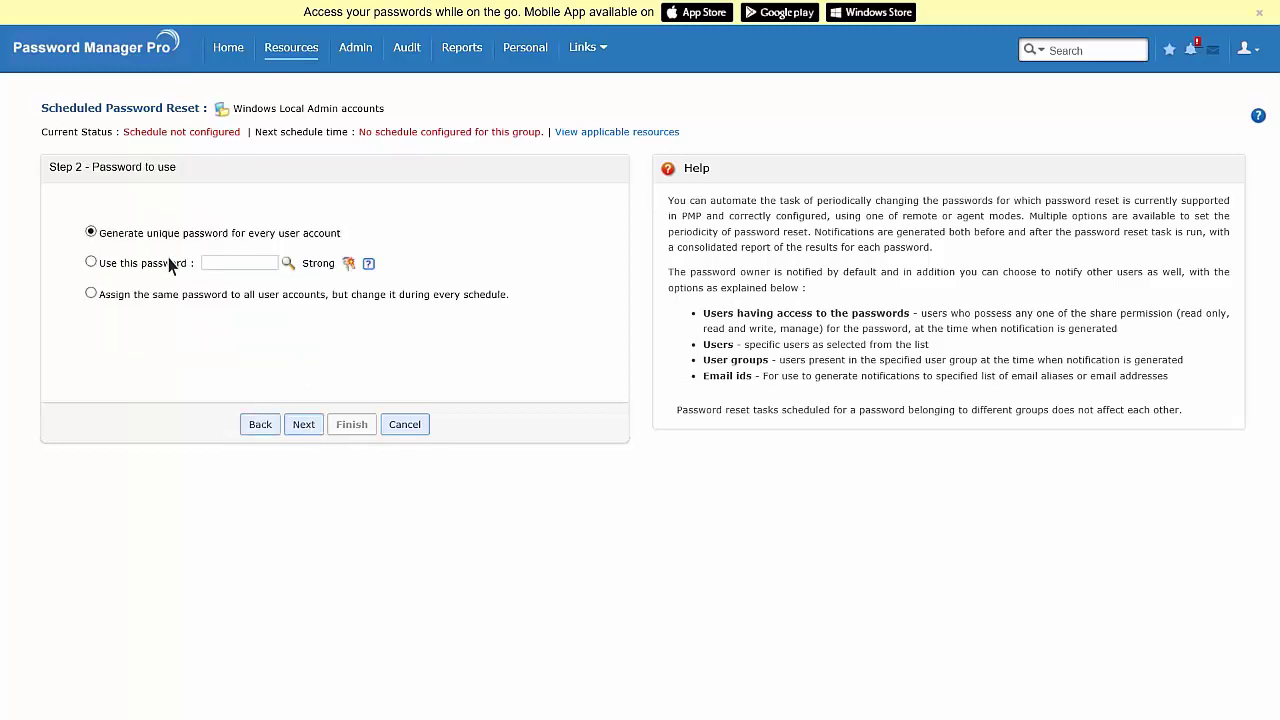
Schedule unique-password resets every 42 days from March 22, 2016, with post-reset notification to users having access to the passwords
left_click(311, 423)
left_click(265, 285)
type("42")
left_click(321, 303)
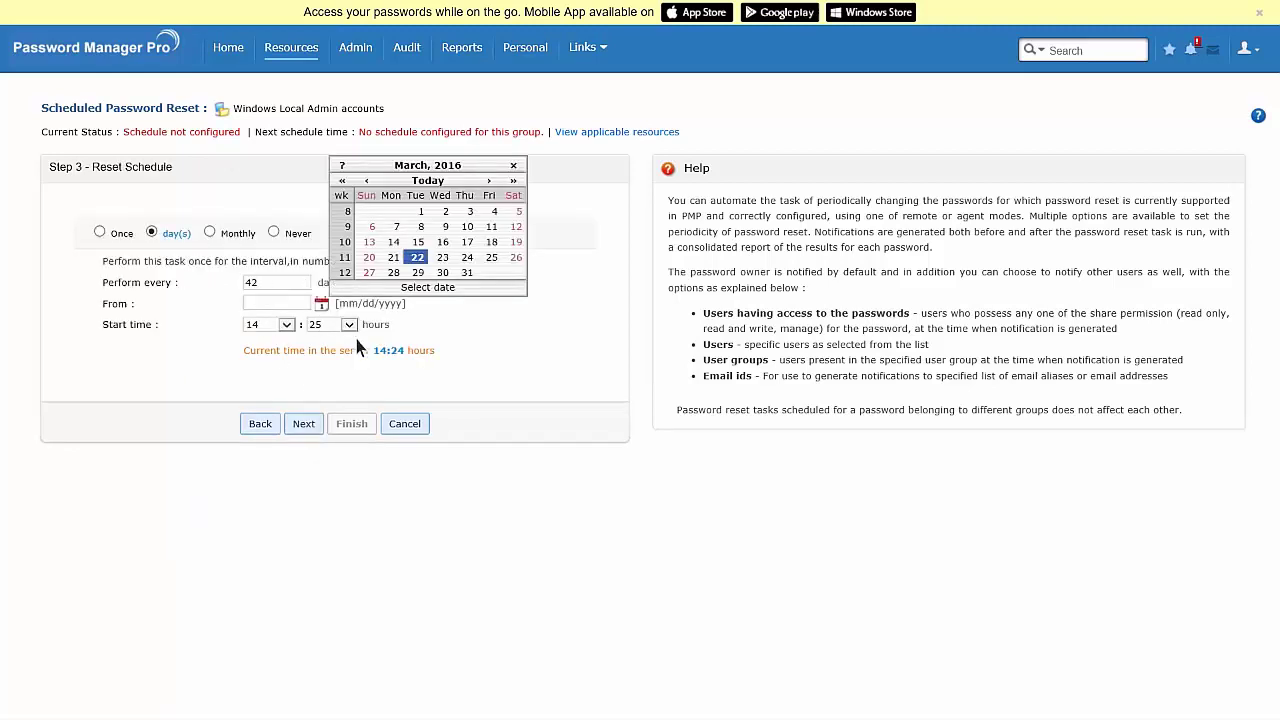
left_click(420, 261)
left_click(309, 429)
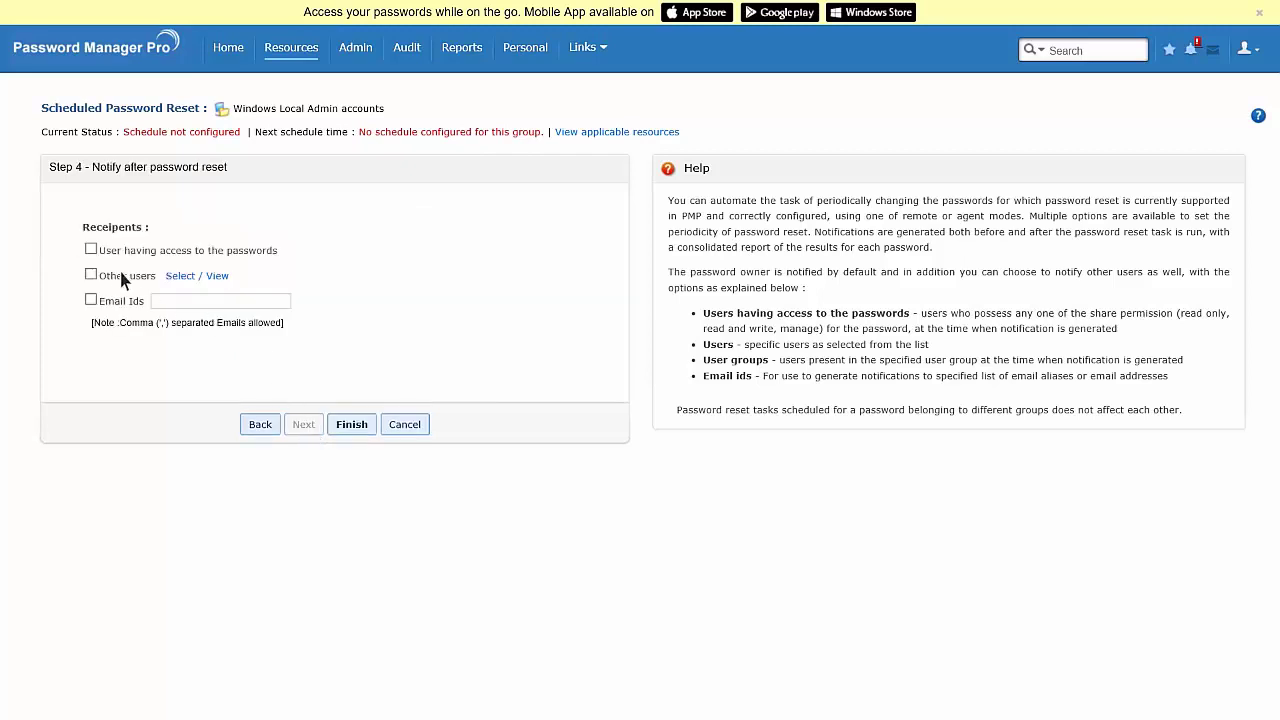
left_click(91, 249)
left_click(352, 426)
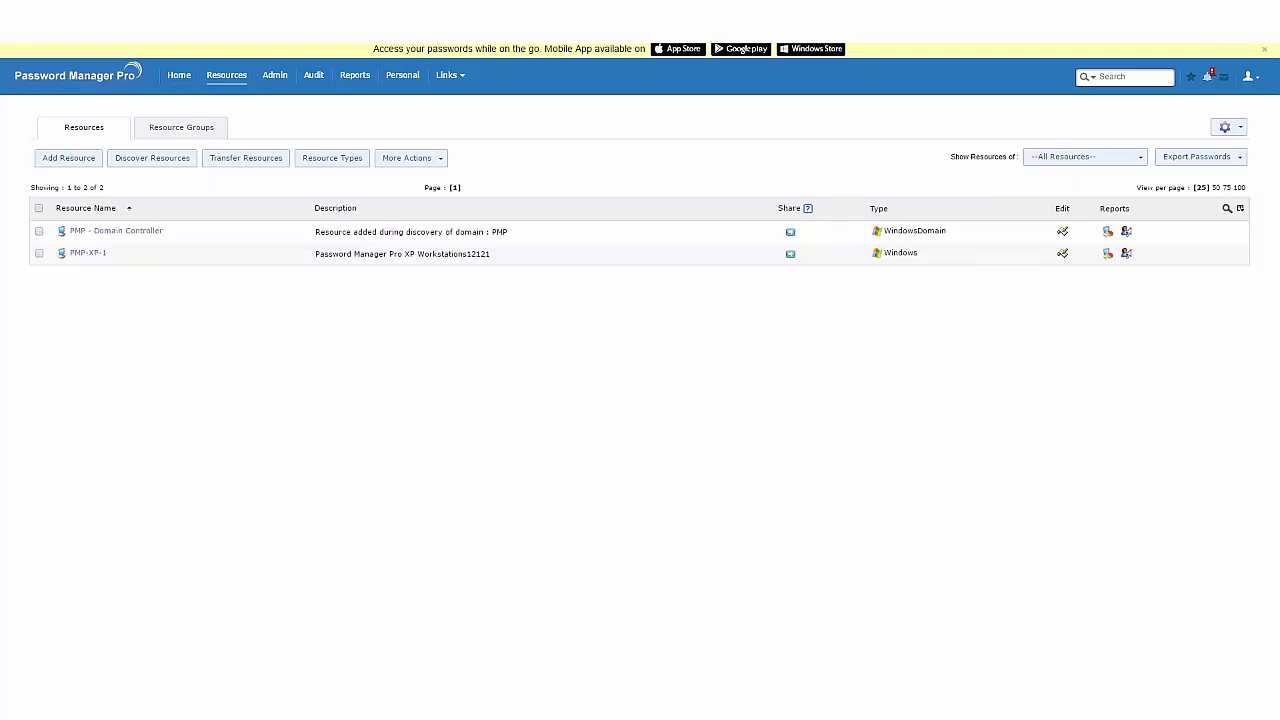
Remove the listed user's View Resources permission on PMP-XP-1 and save the sharing change
left_click(791, 255)
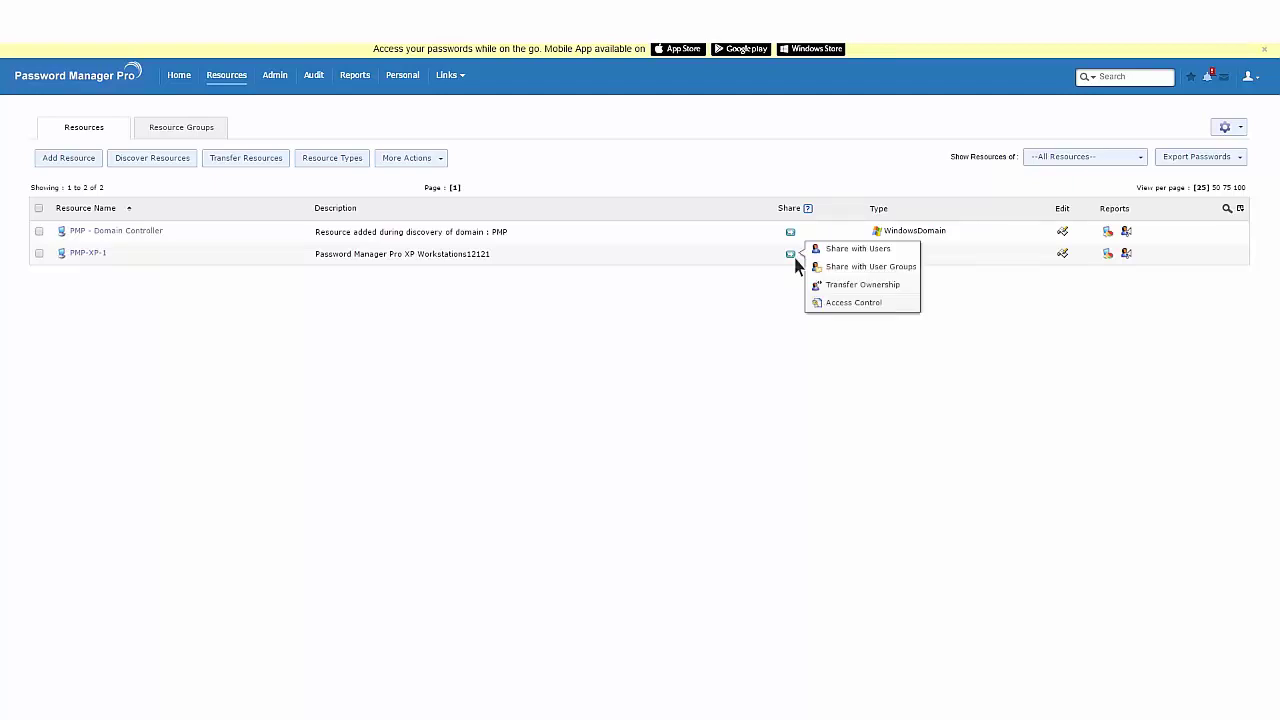
left_click(846, 250)
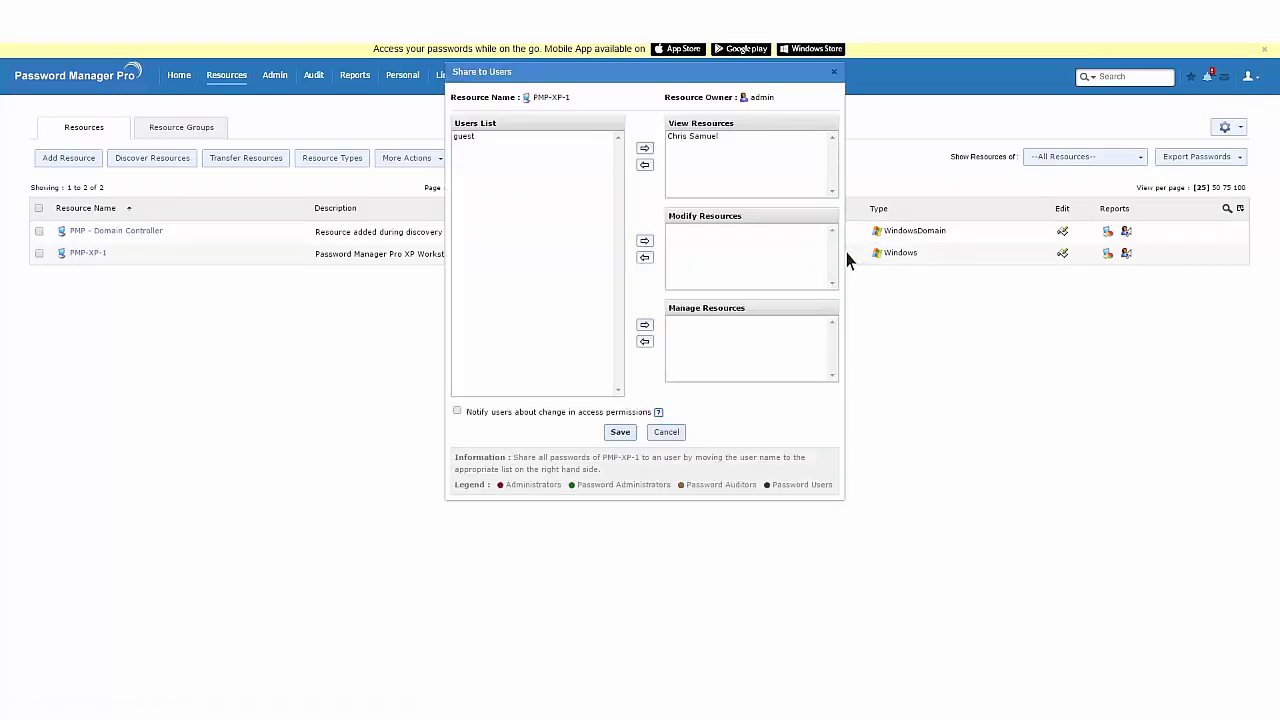
left_click(716, 138)
left_click(644, 165)
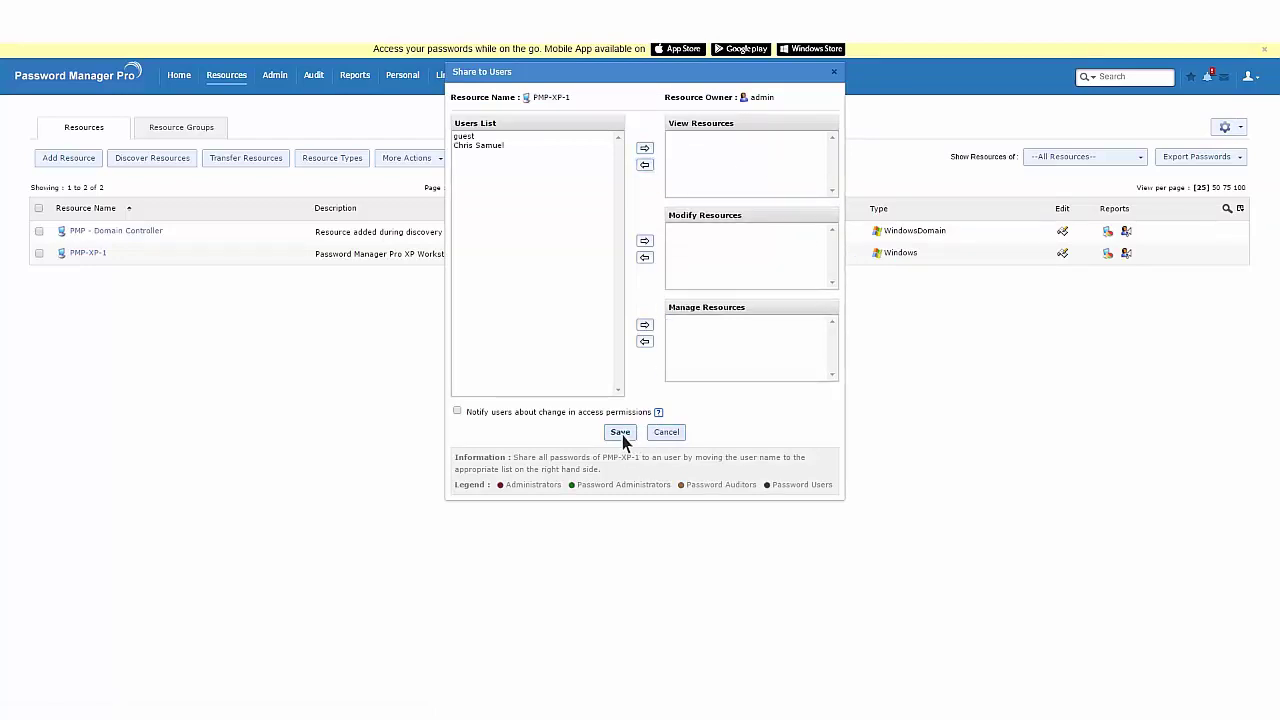
left_click(620, 432)
left_click(791, 254)
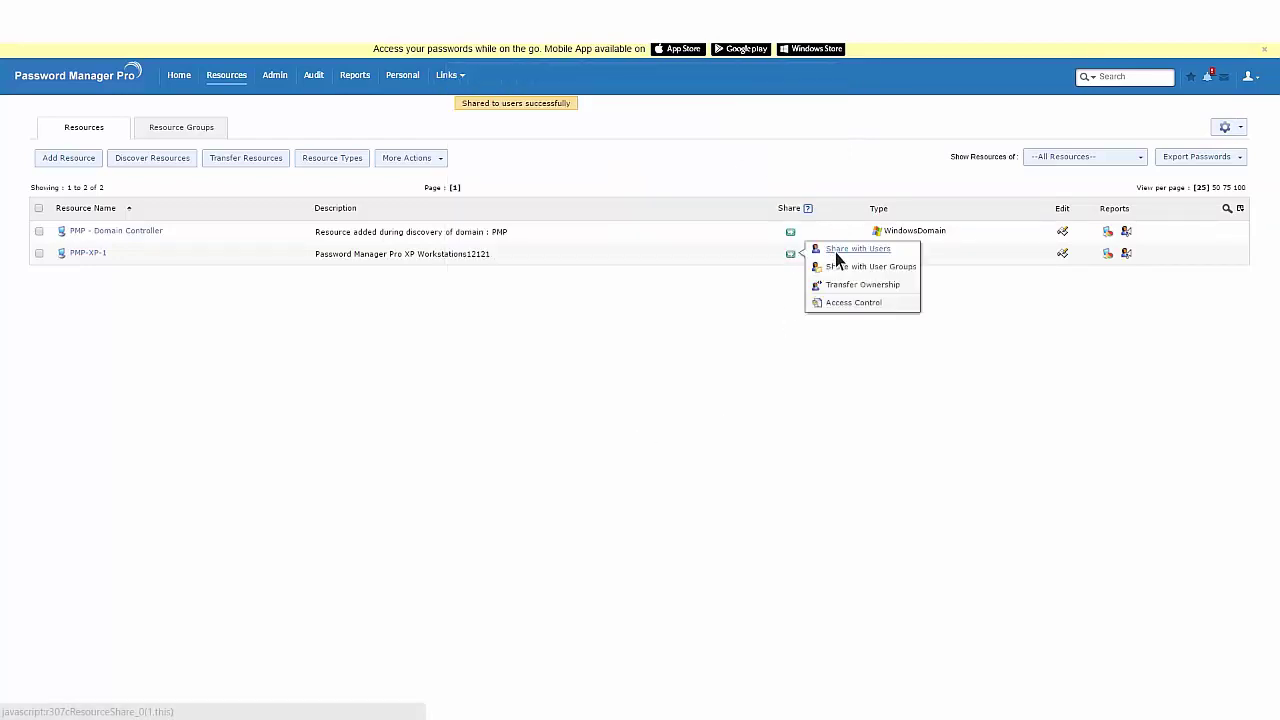
left_click(836, 250)
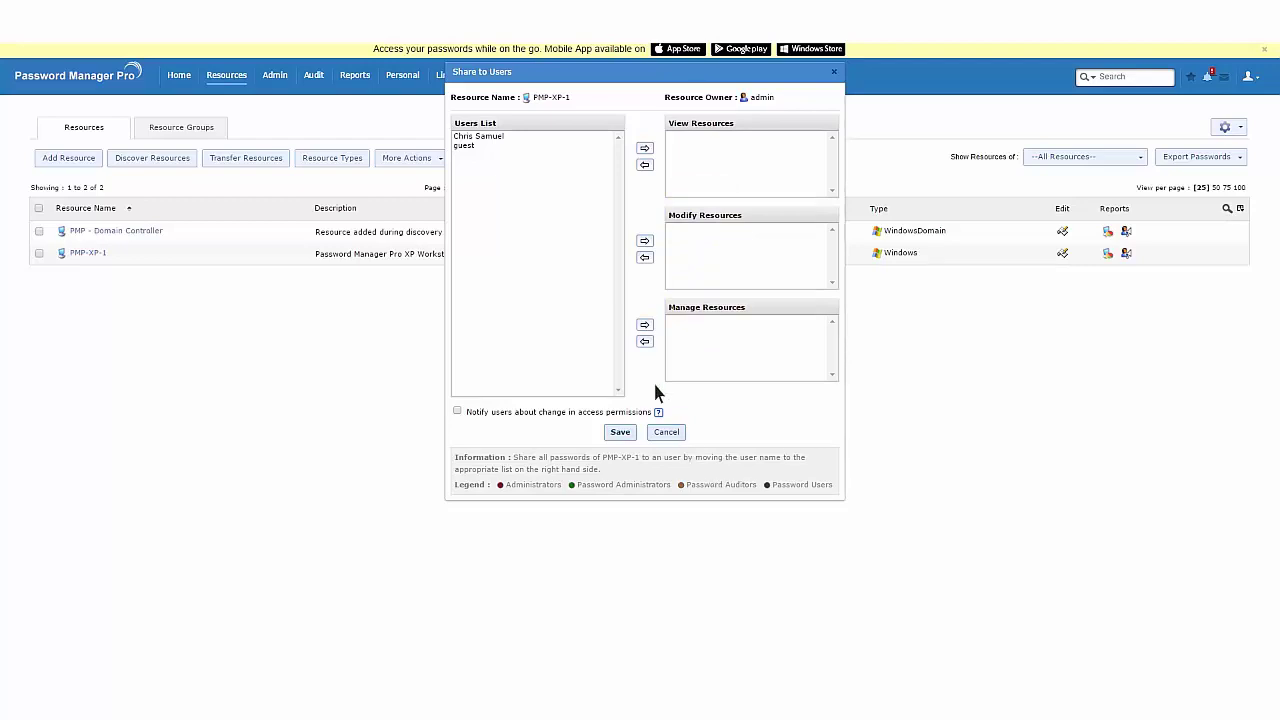
left_click(504, 137)
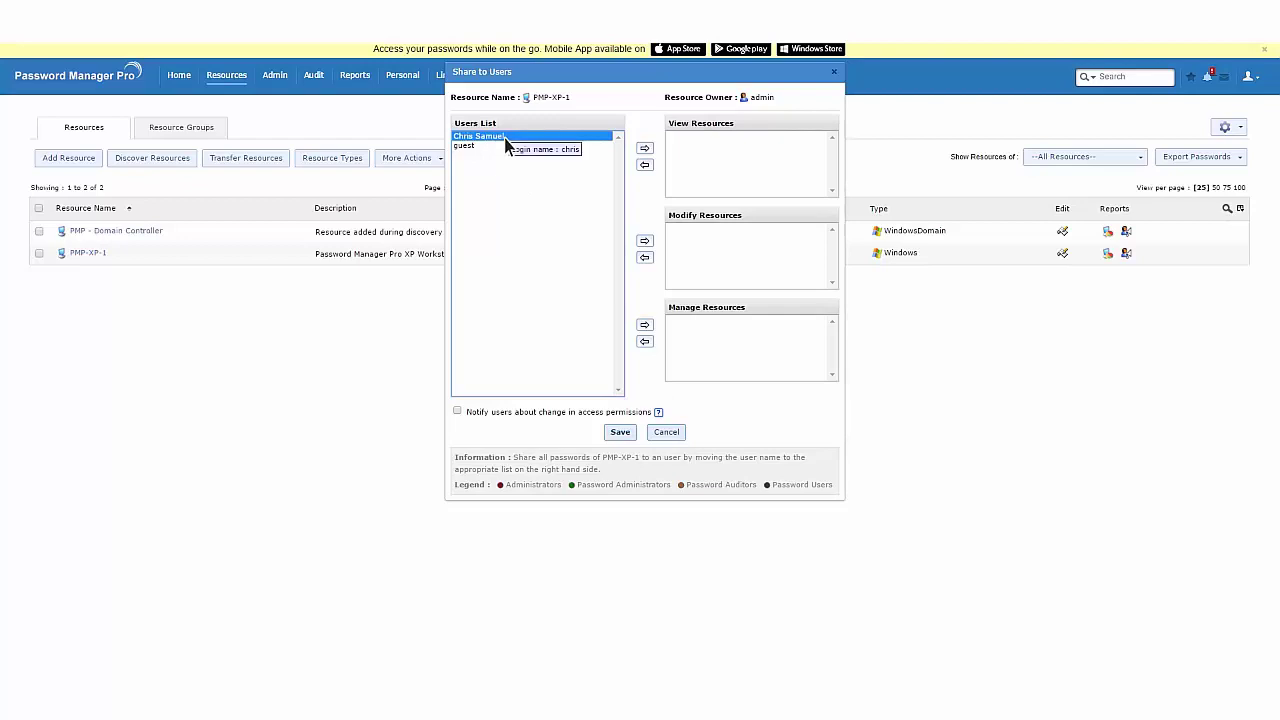
left_click(668, 436)
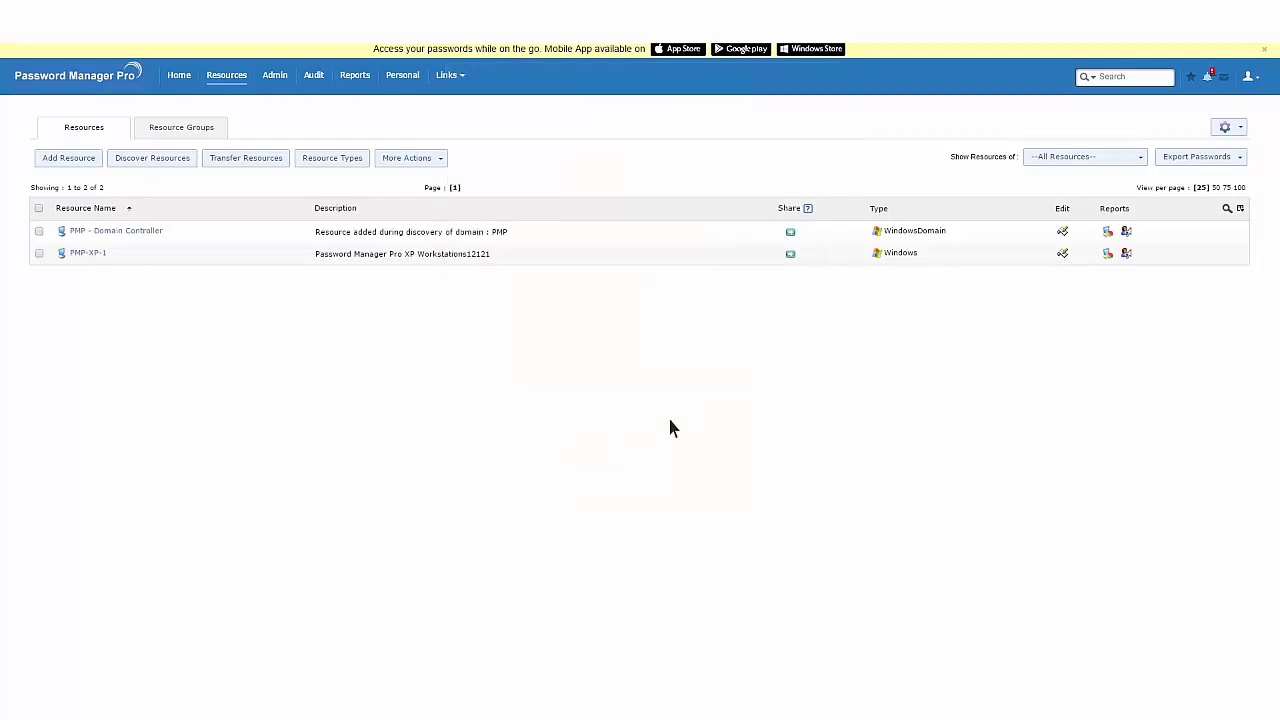
Share PMP-XP-1 with the first listed user under View Resources, enable notification about access permission changes, and save
left_click(792, 255)
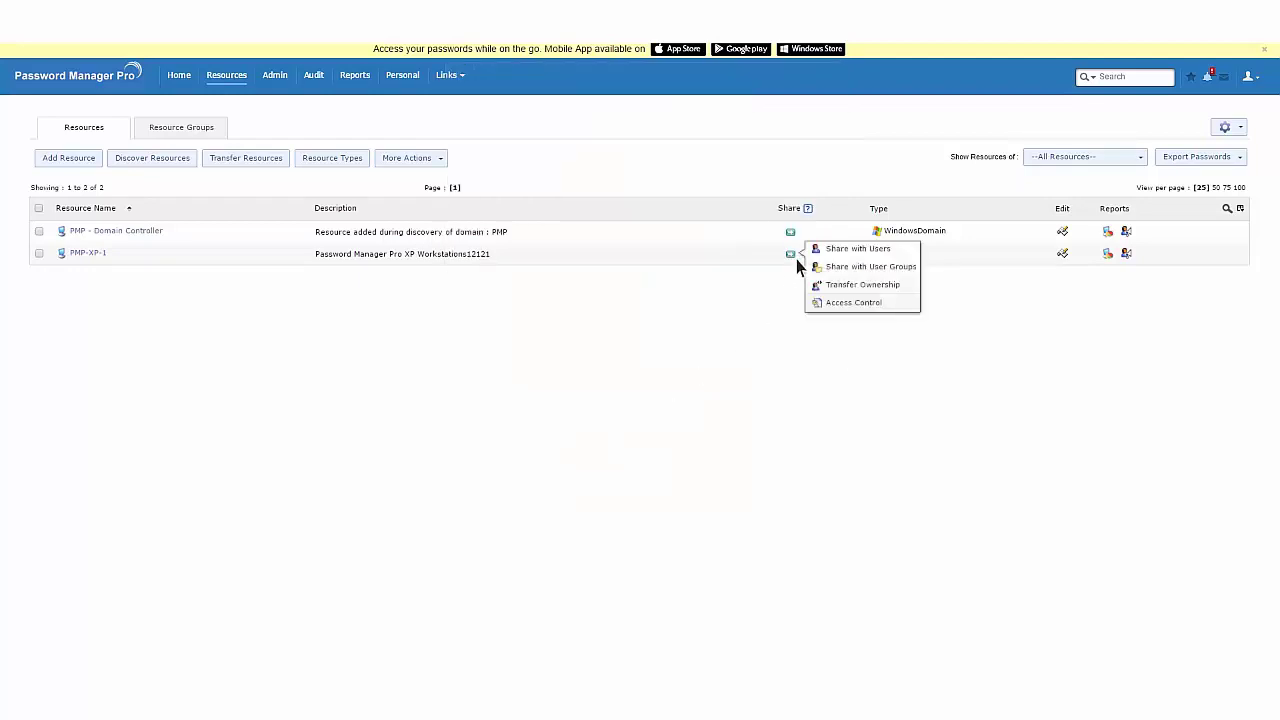
left_click(828, 248)
left_click(500, 137)
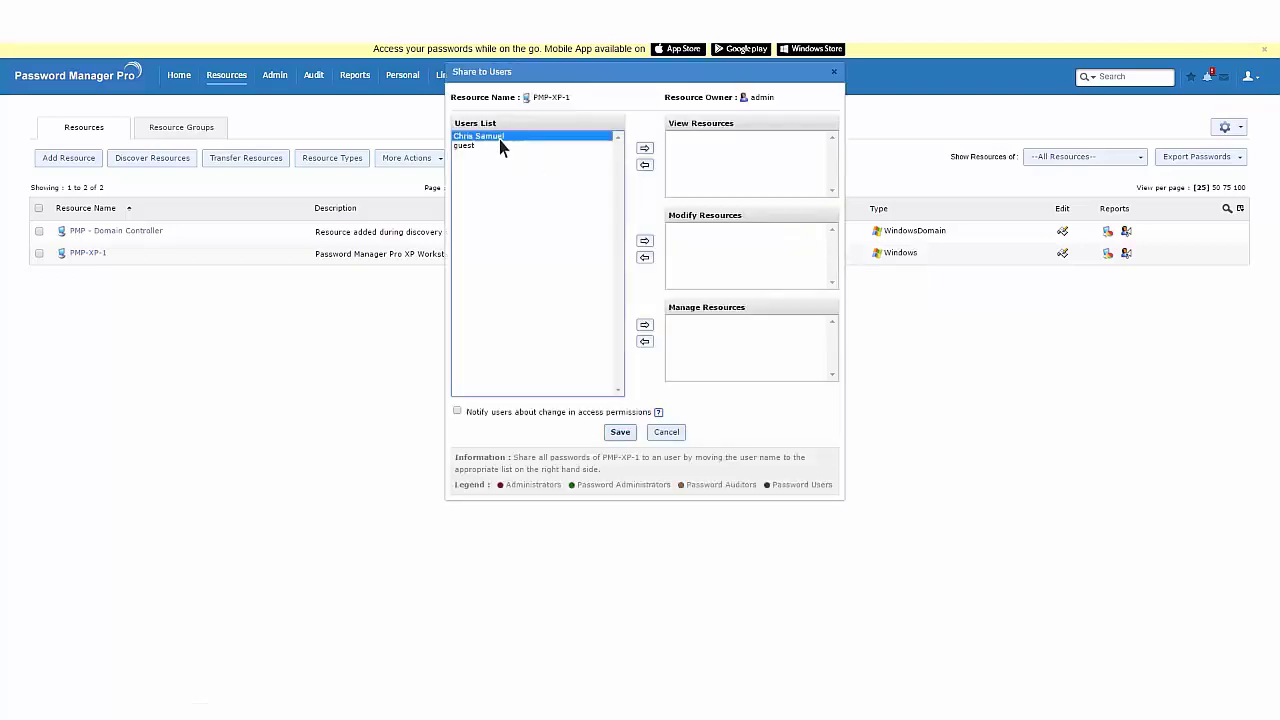
left_click(644, 149)
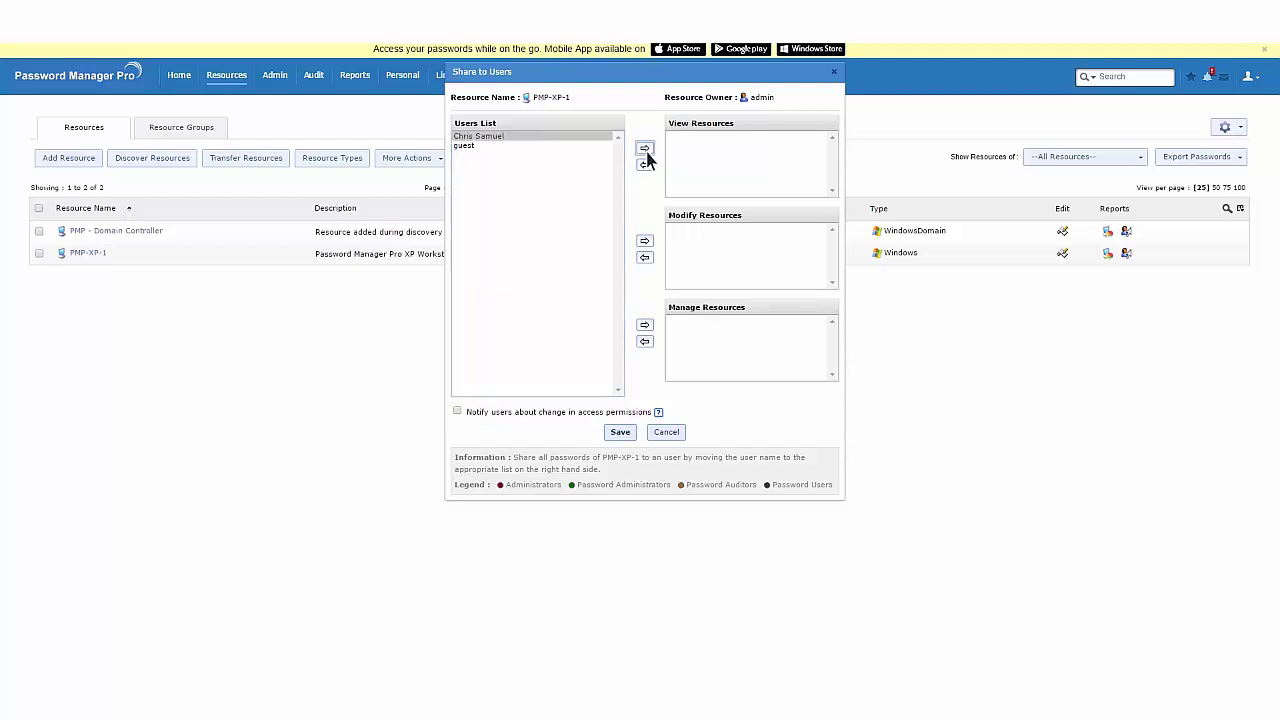
left_click(505, 414)
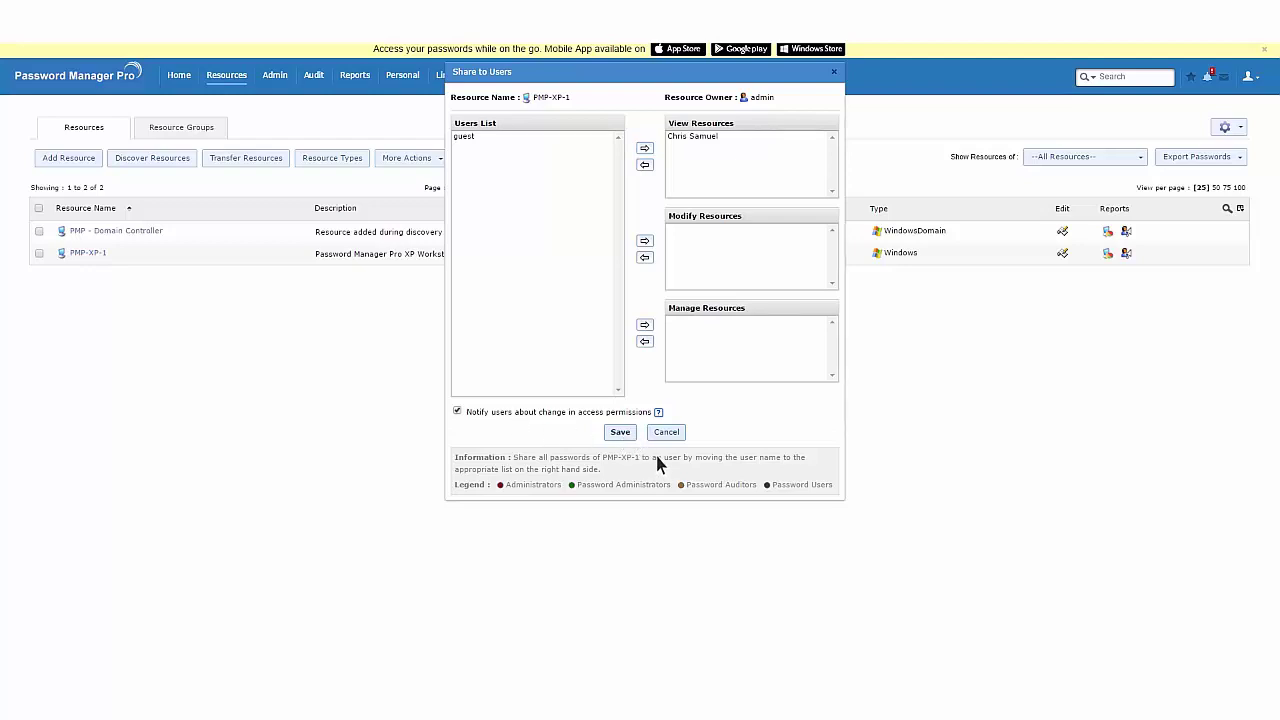
left_click(623, 438)
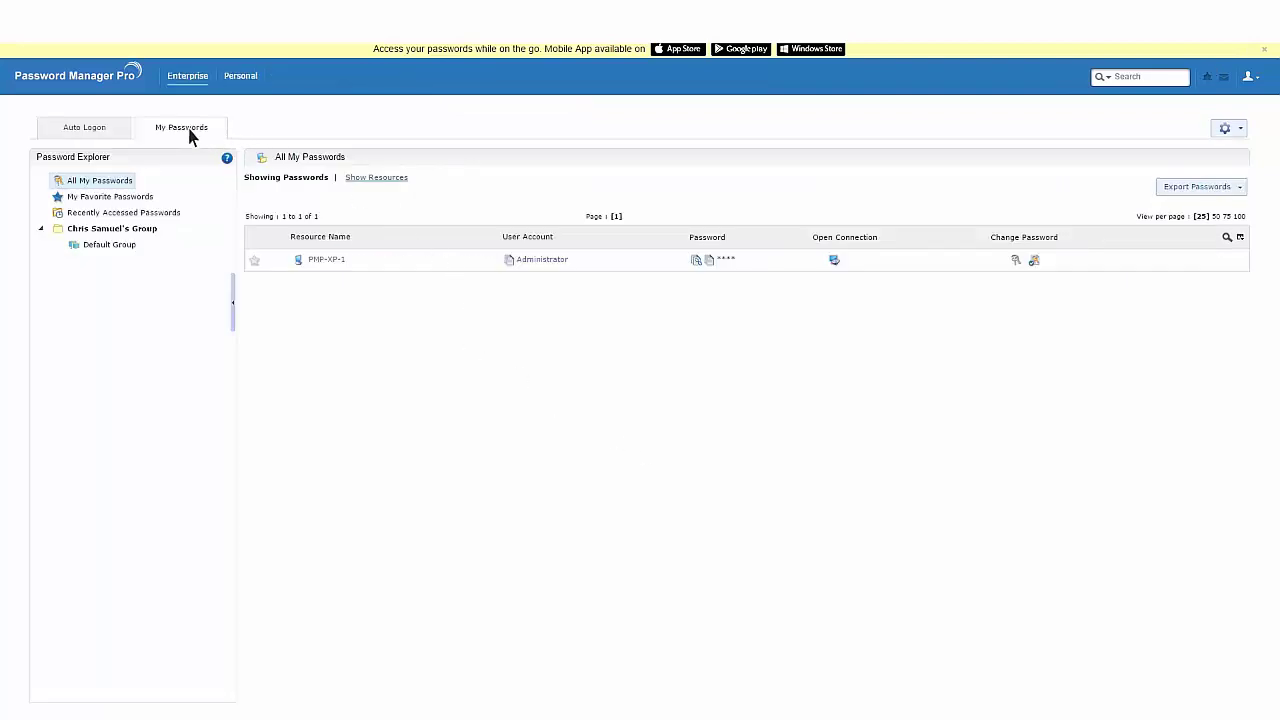
As the shared user, reveal and hide the PMP-XP-1 Administrator password, copy it to the clipboard, and clear the clipboard
left_click(188, 133)
left_click(123, 180)
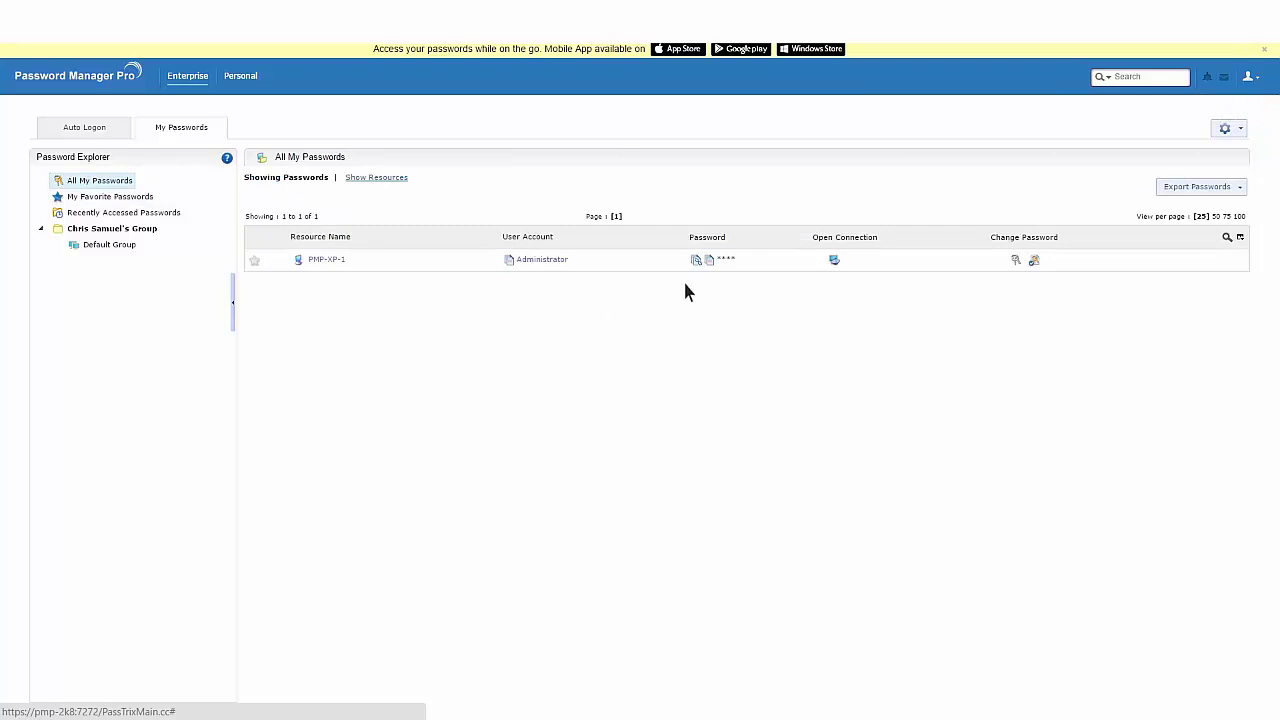
left_click(727, 260)
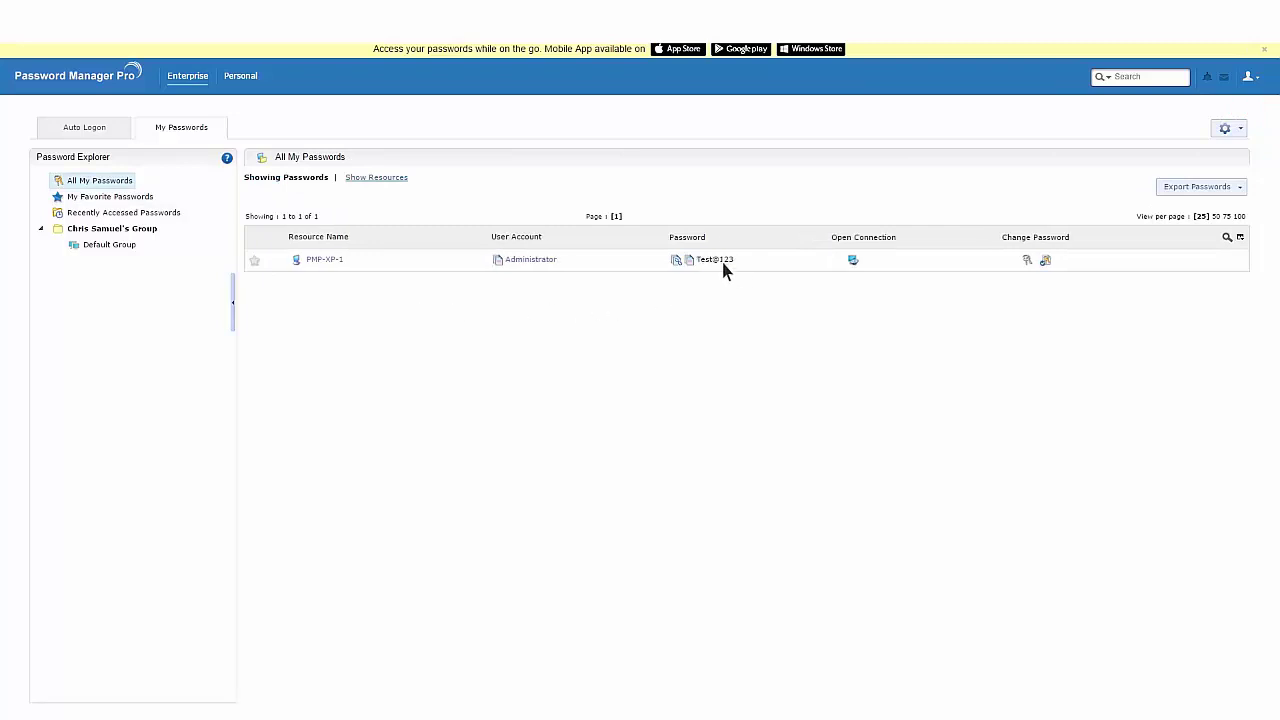
left_click(722, 261)
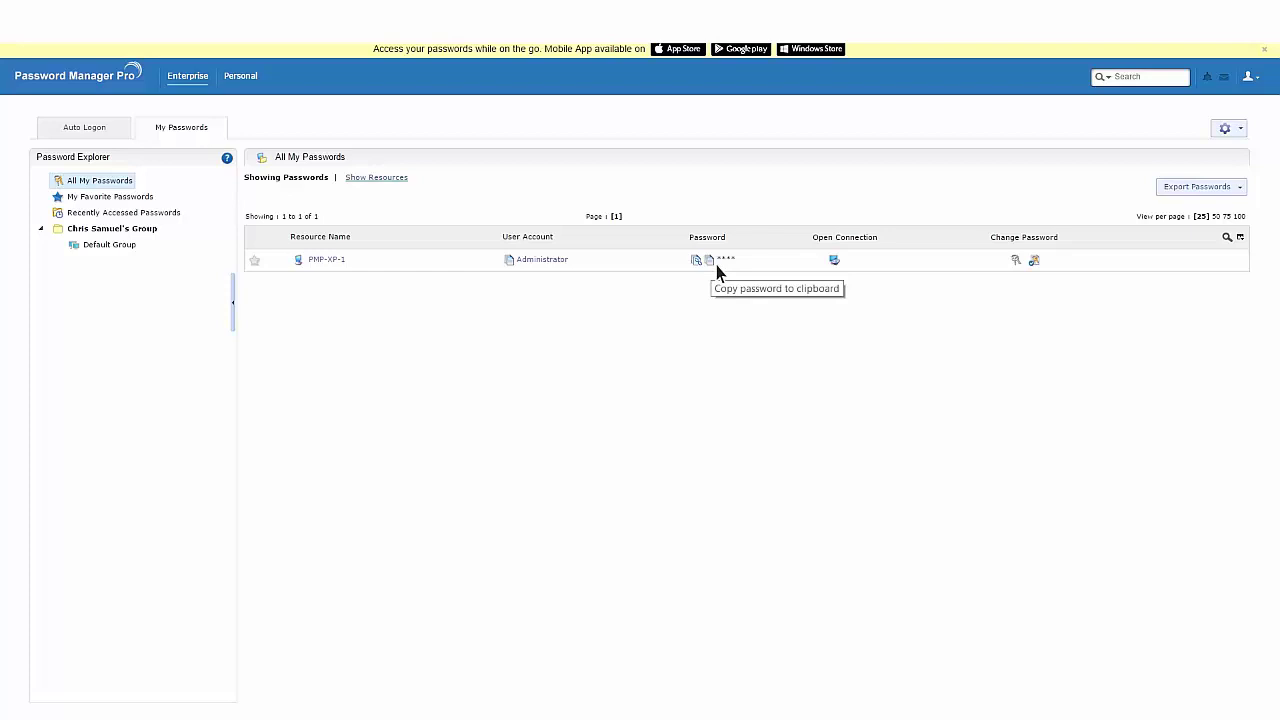
left_click(716, 265)
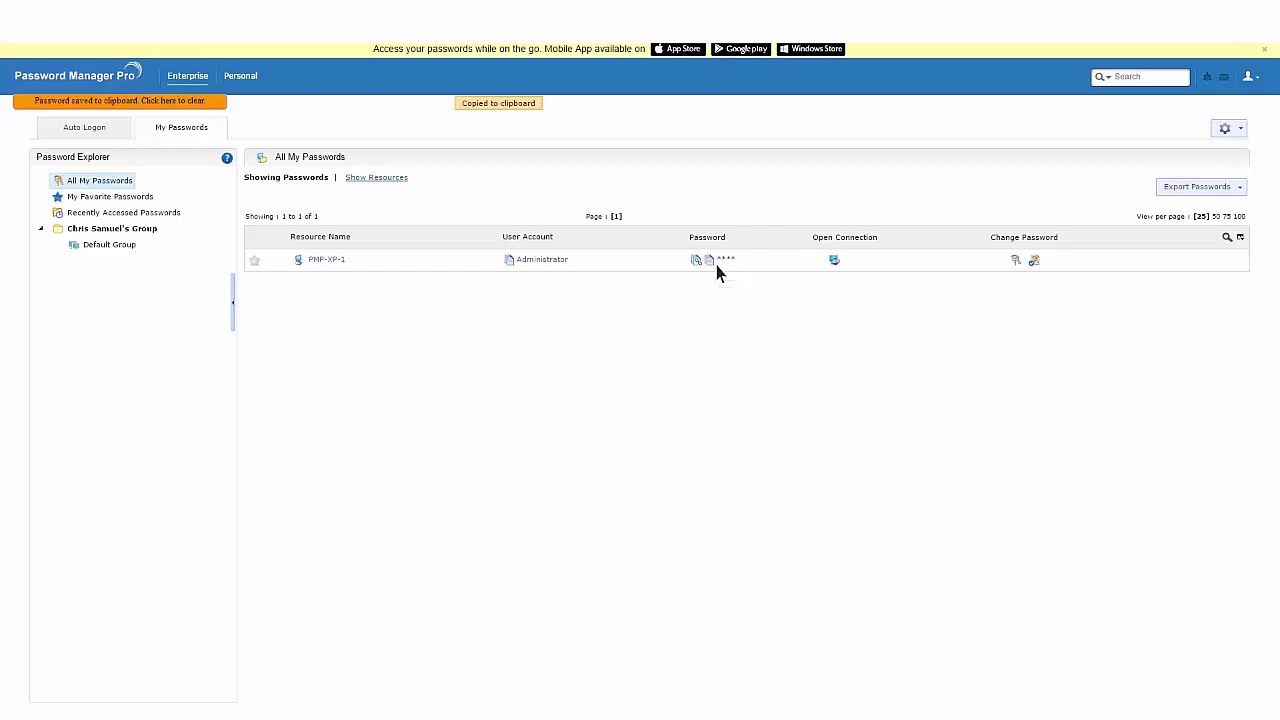
left_click(160, 103)
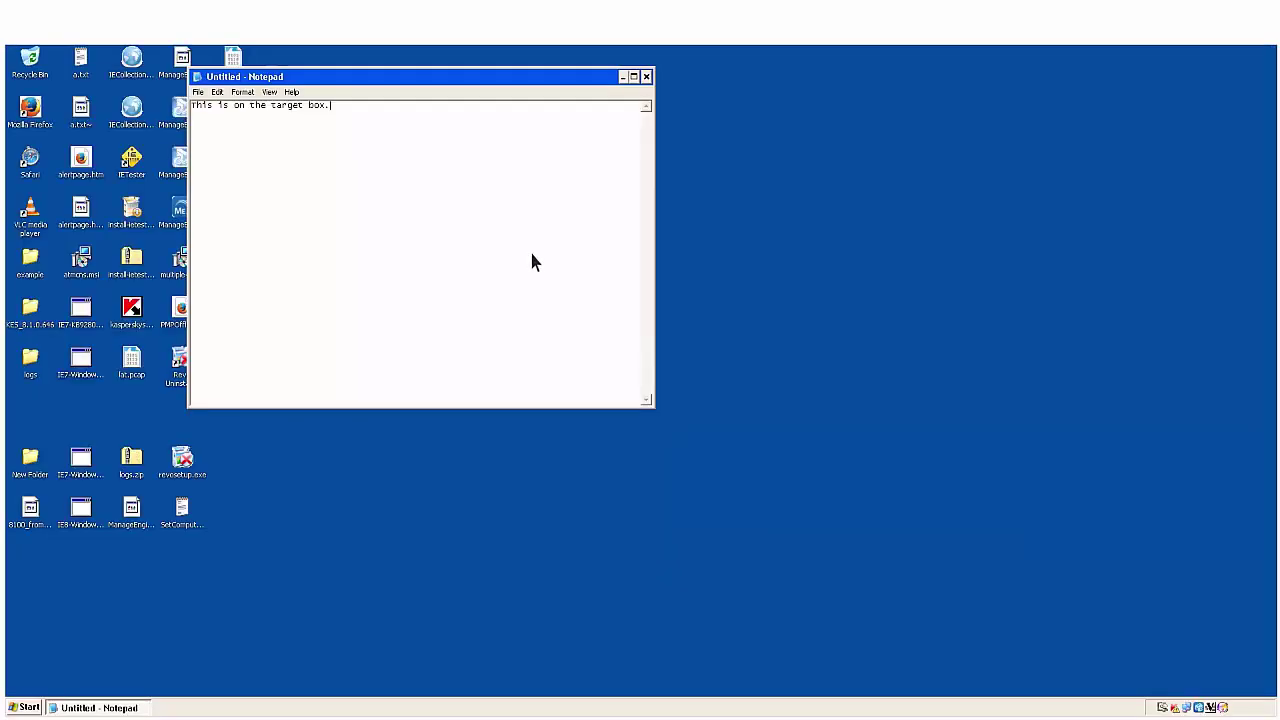
On the remote Windows desktop, close the open Notepad document without saving and start a new Notepad document
left_click(647, 77)
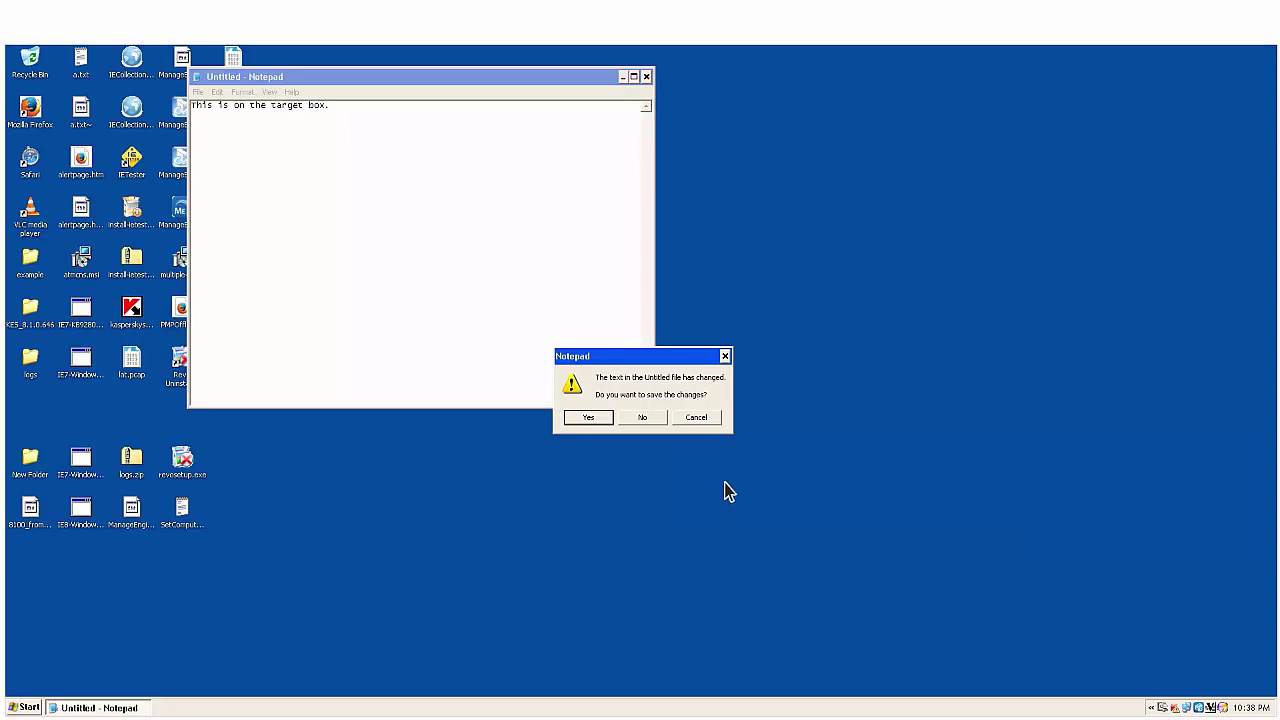
left_click(652, 421)
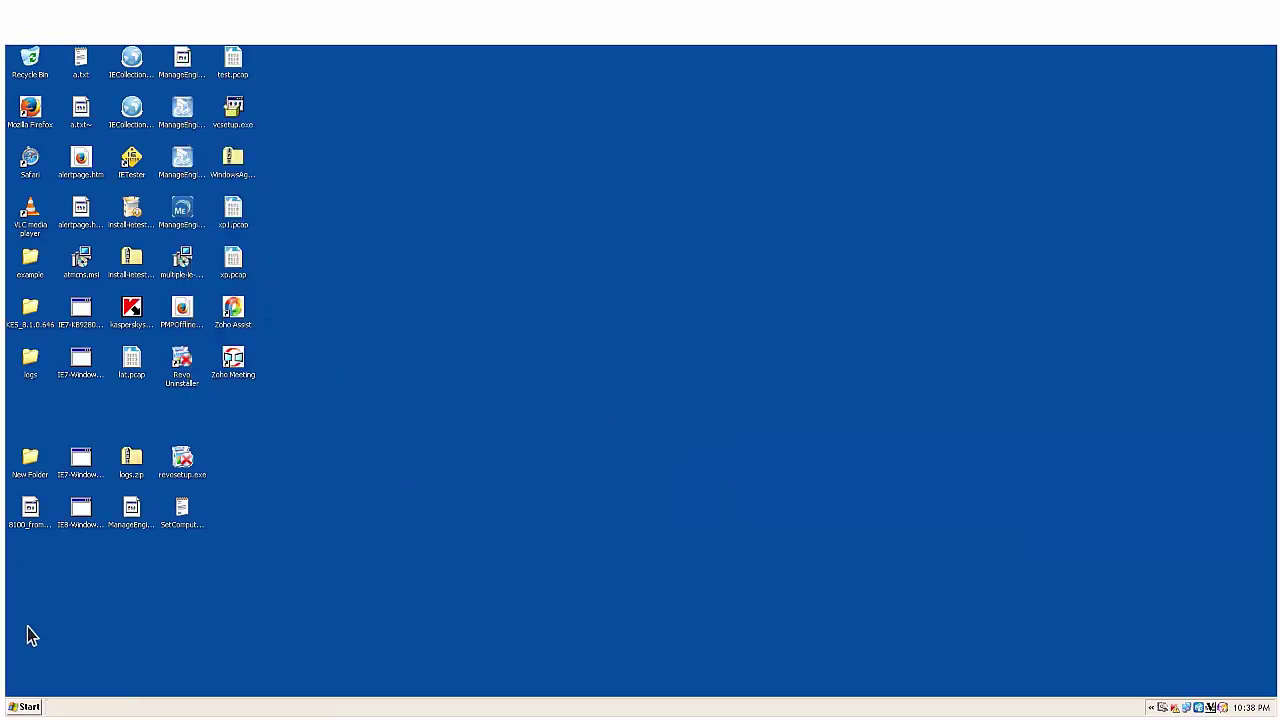
left_click(22, 707)
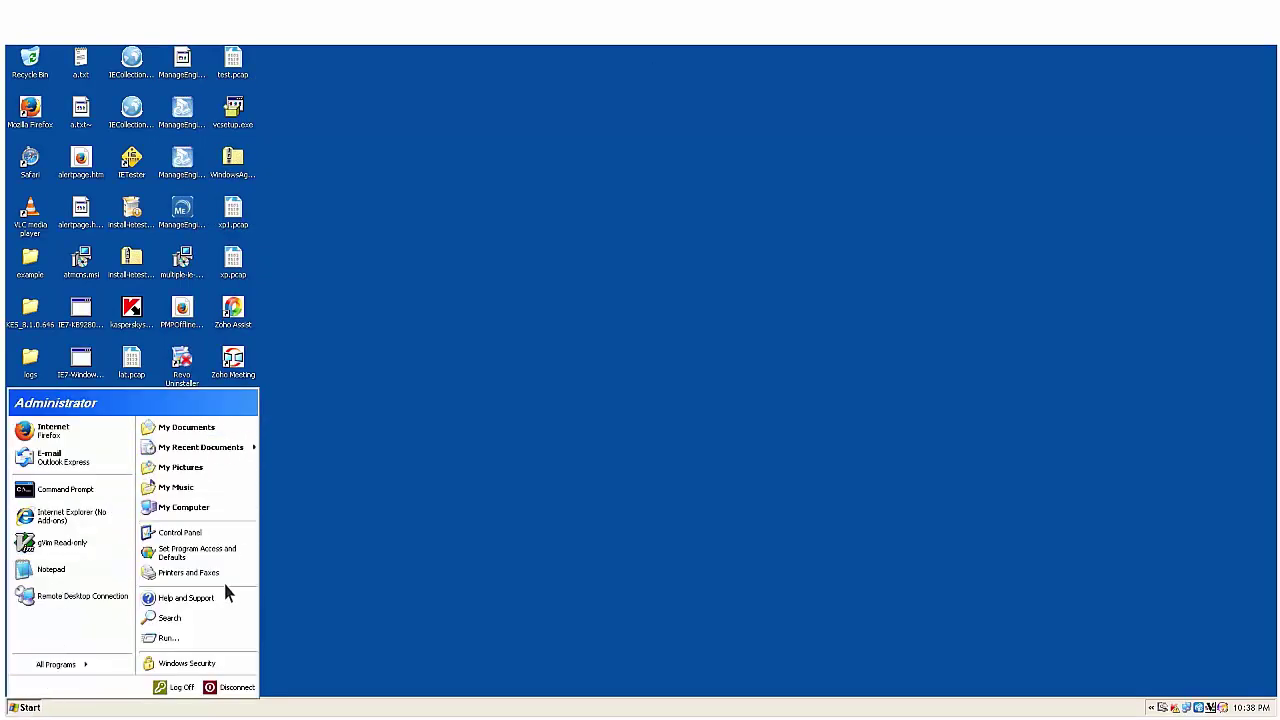
left_click(60, 574)
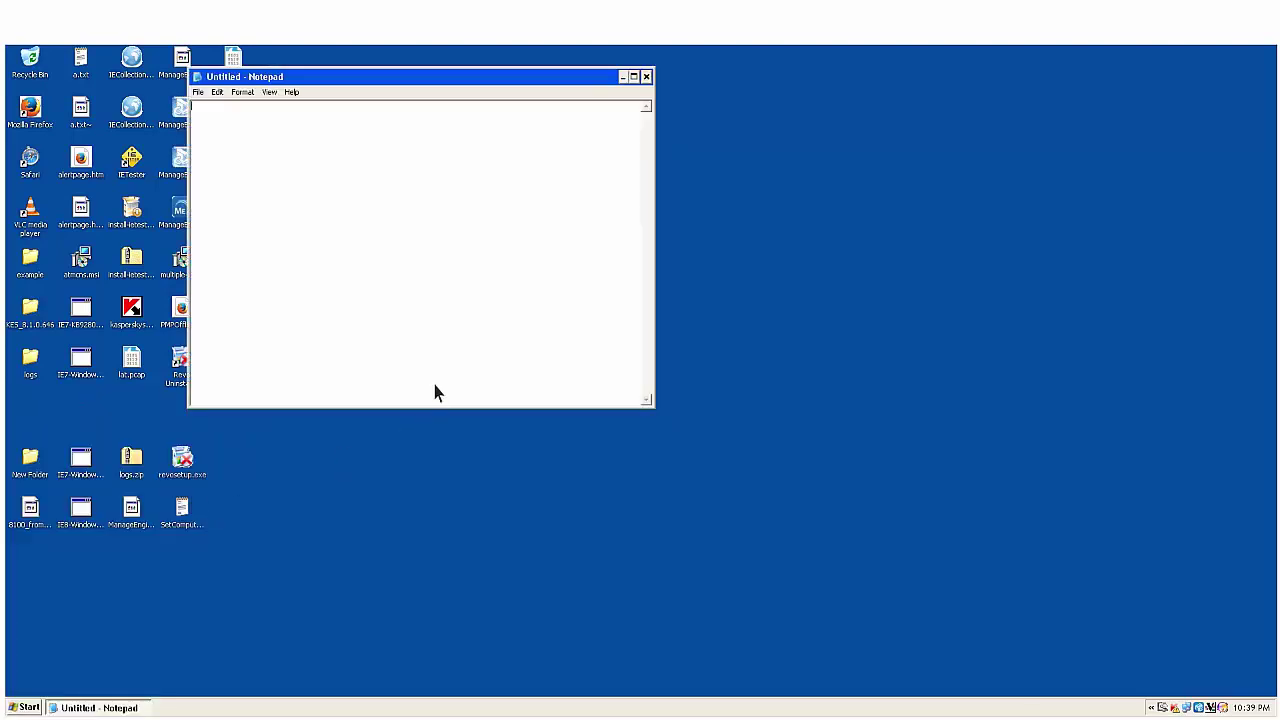
Write "this is on the target box" in Notepad, bring up the Save As dialog and cancel it
type("this is on the target box")
left_click(203, 92)
left_click(210, 128)
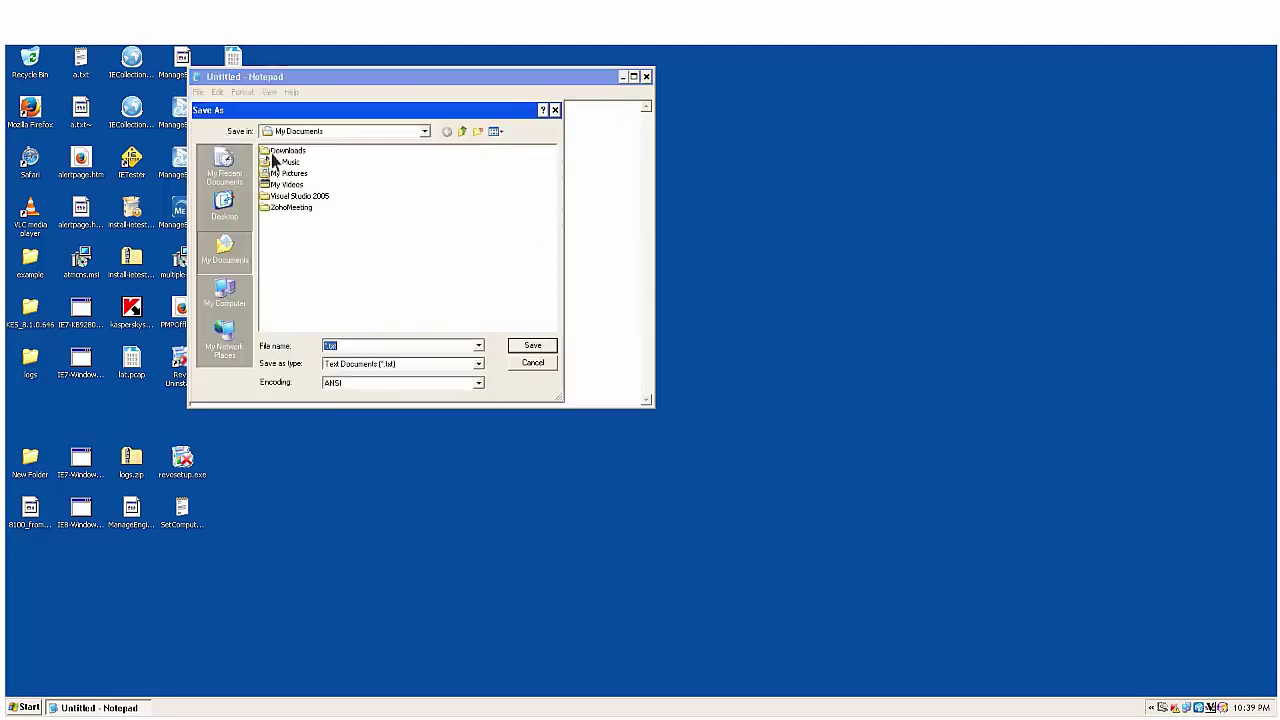
left_click(535, 362)
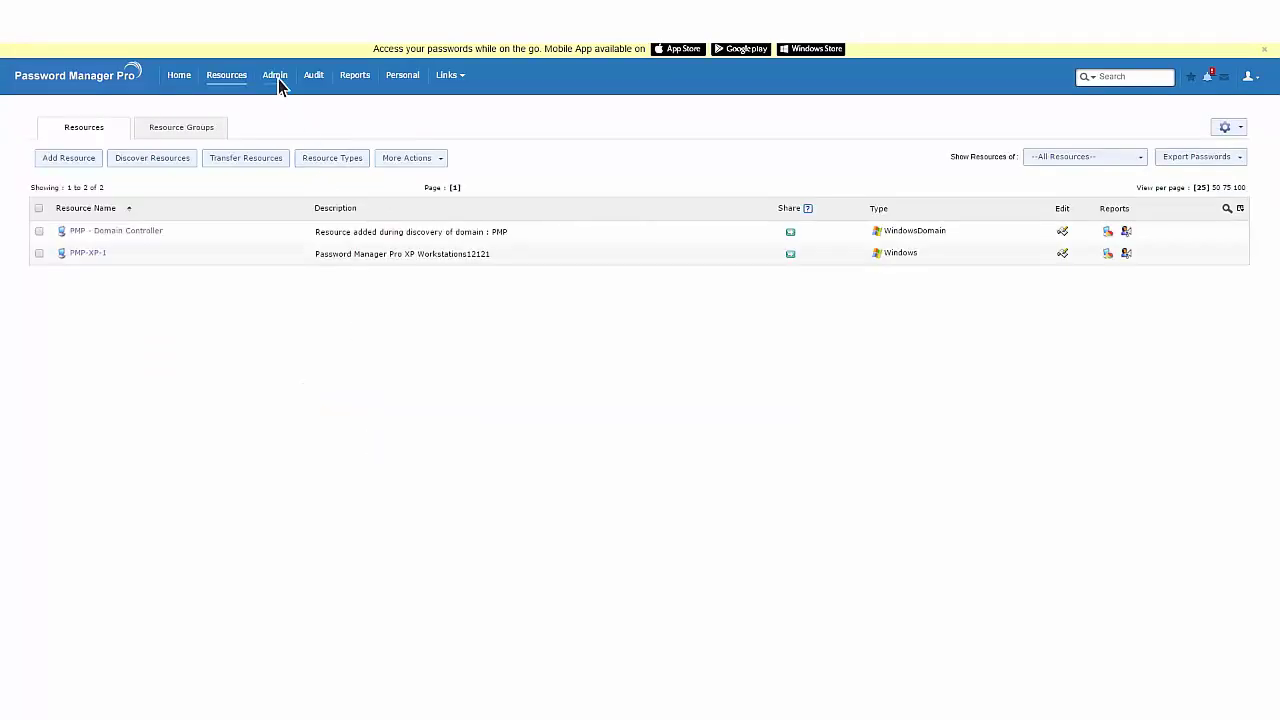
Disallow users from retrieving passwords for which auto logon is configured, save, and check the shared user's view of all passwords
left_click(275, 76)
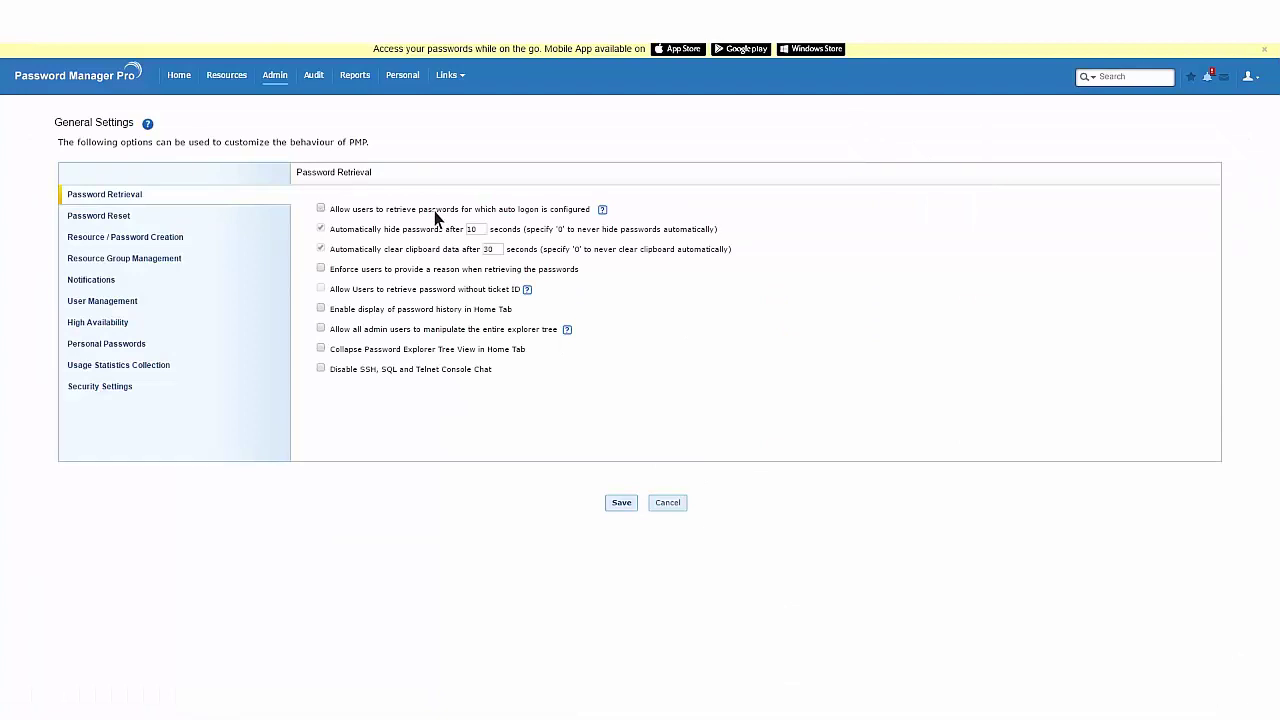
left_click(621, 503)
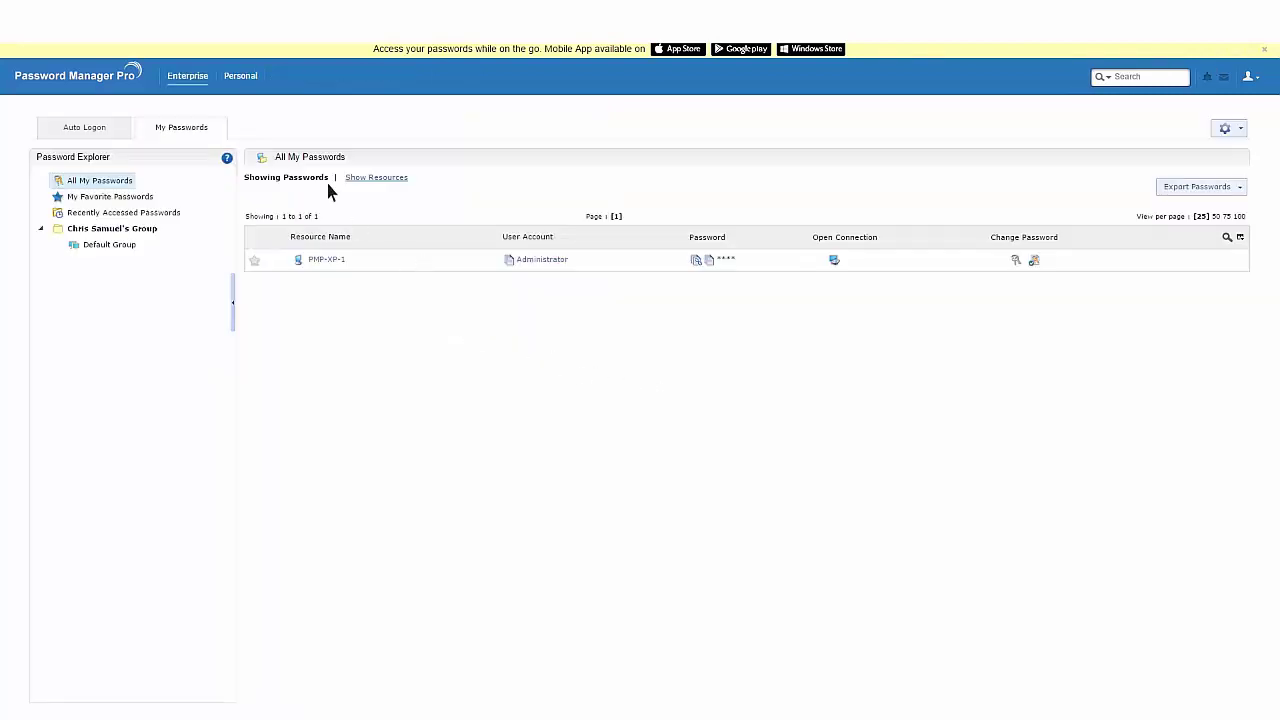
left_click(131, 186)
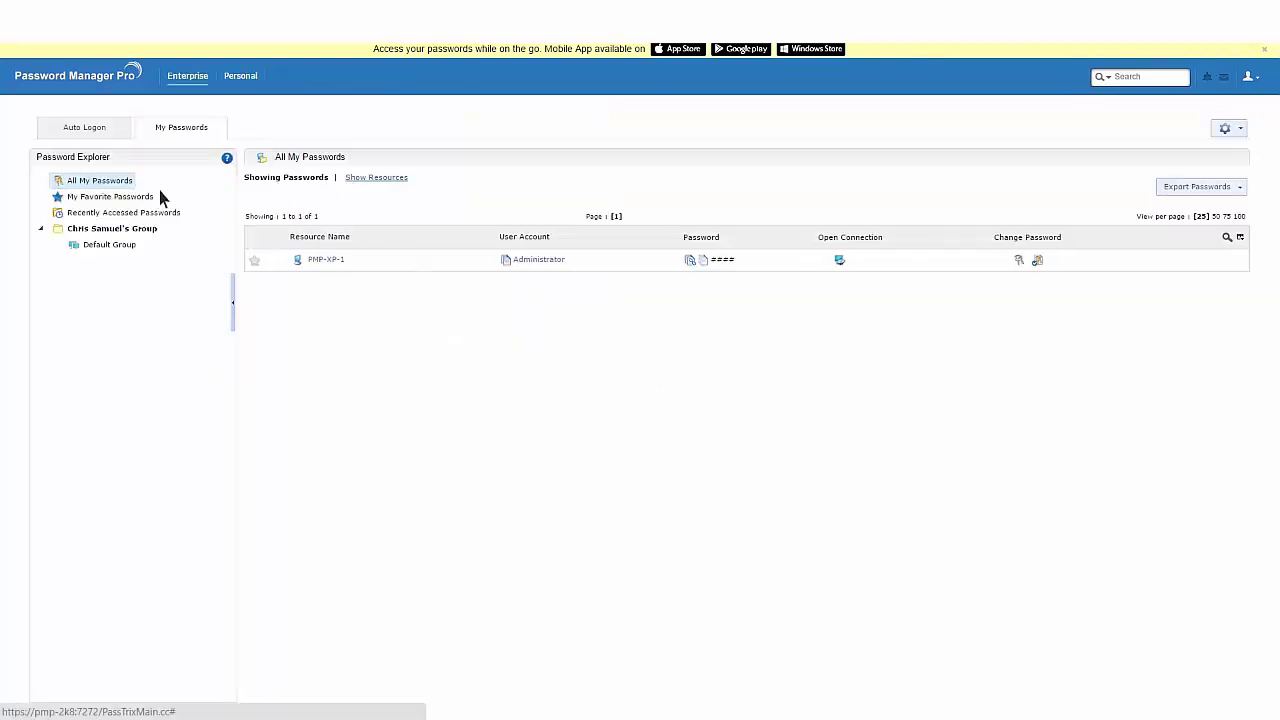
mouse_move(719, 259)
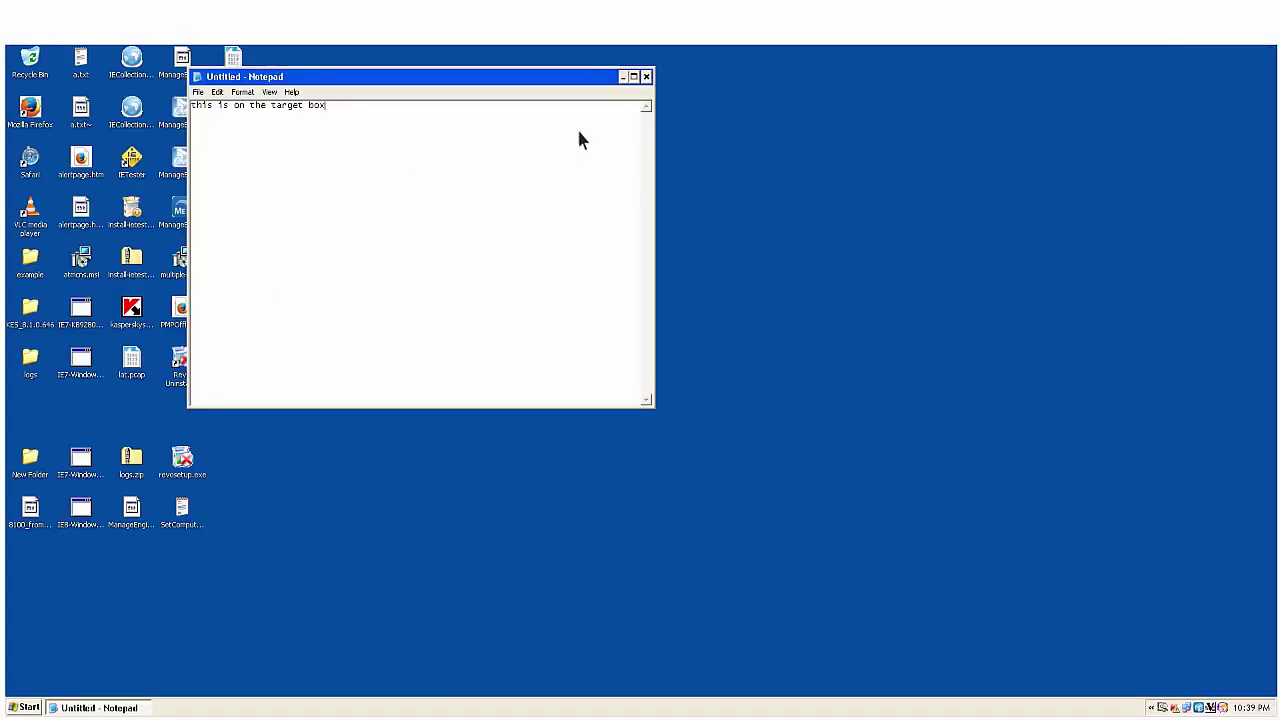
Close Notepad on the target machine without saving, and play the second listed PMP-XP-1 recorded session in the audit
left_click(647, 77)
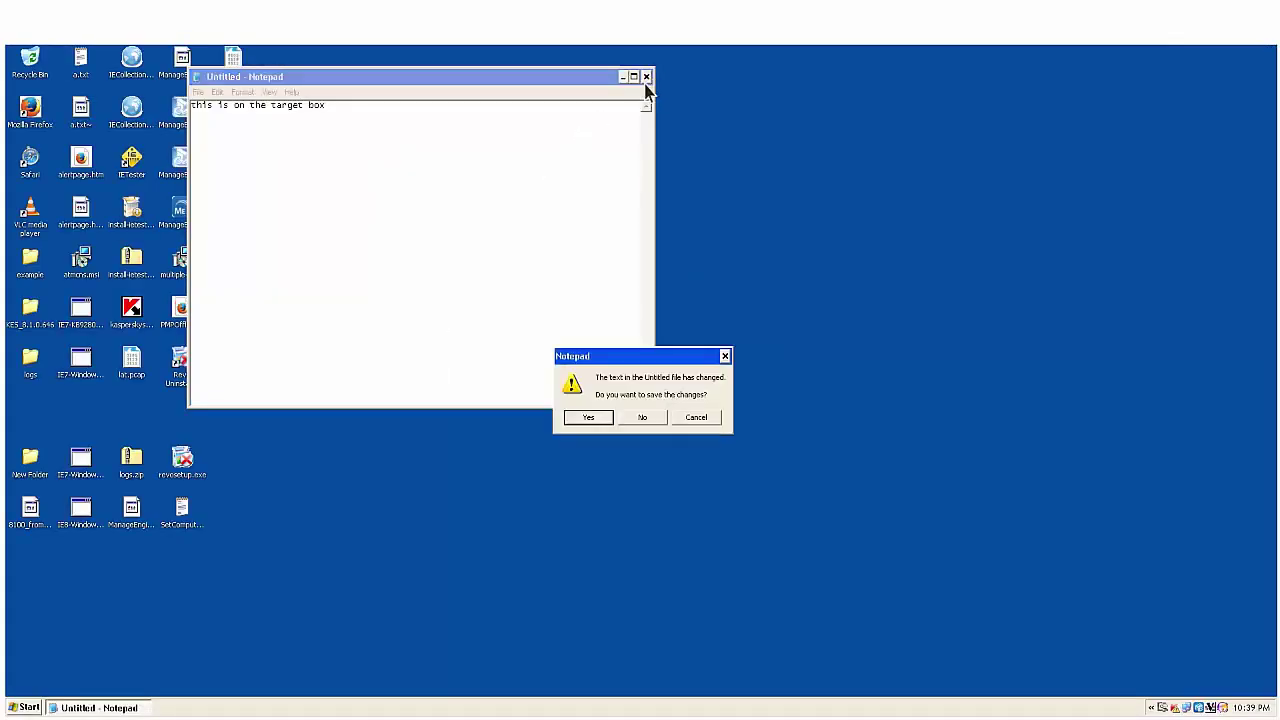
left_click(658, 422)
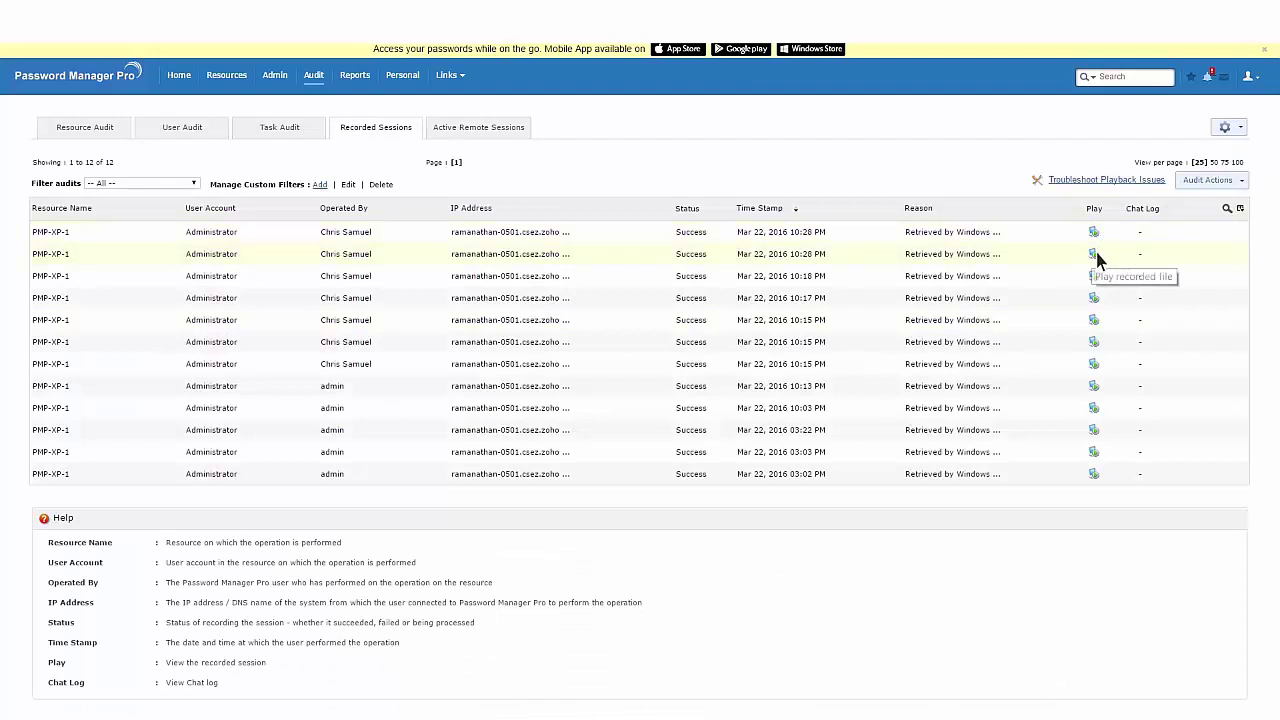
left_click(1096, 257)
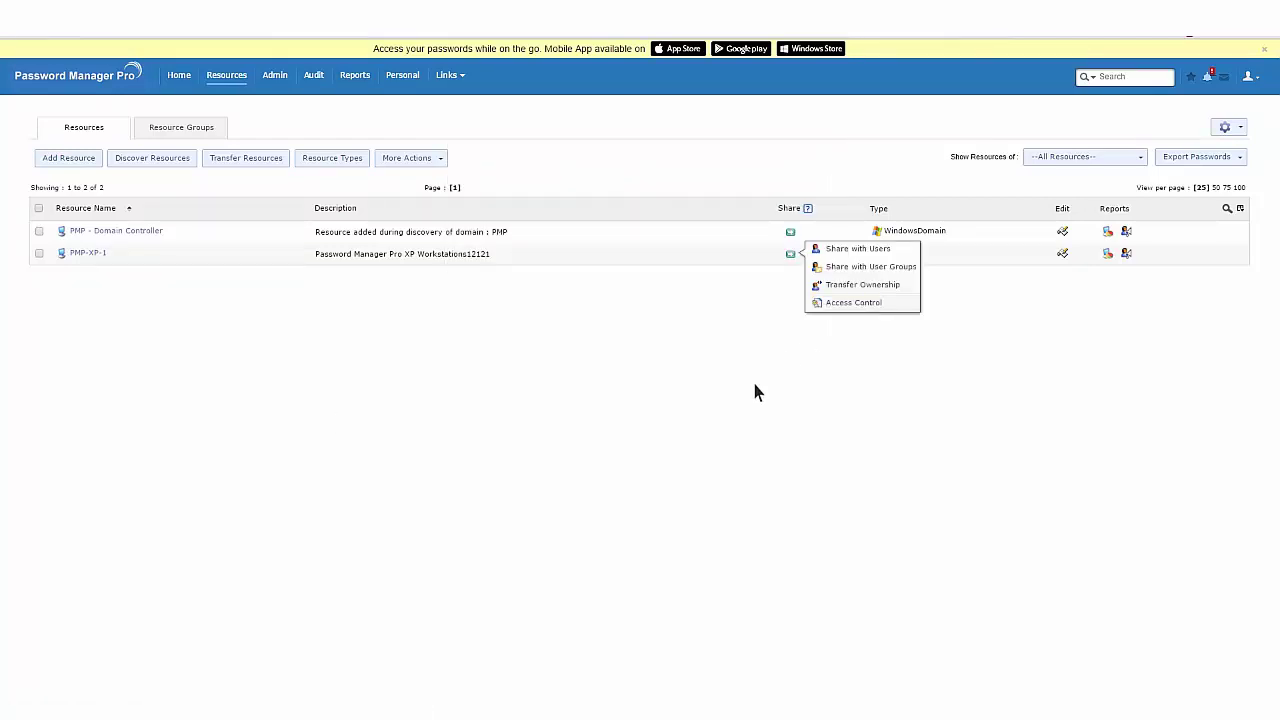
Configure password access control for PMP-XP-1 with guest as an excluded user, and save and activate it
left_click(855, 303)
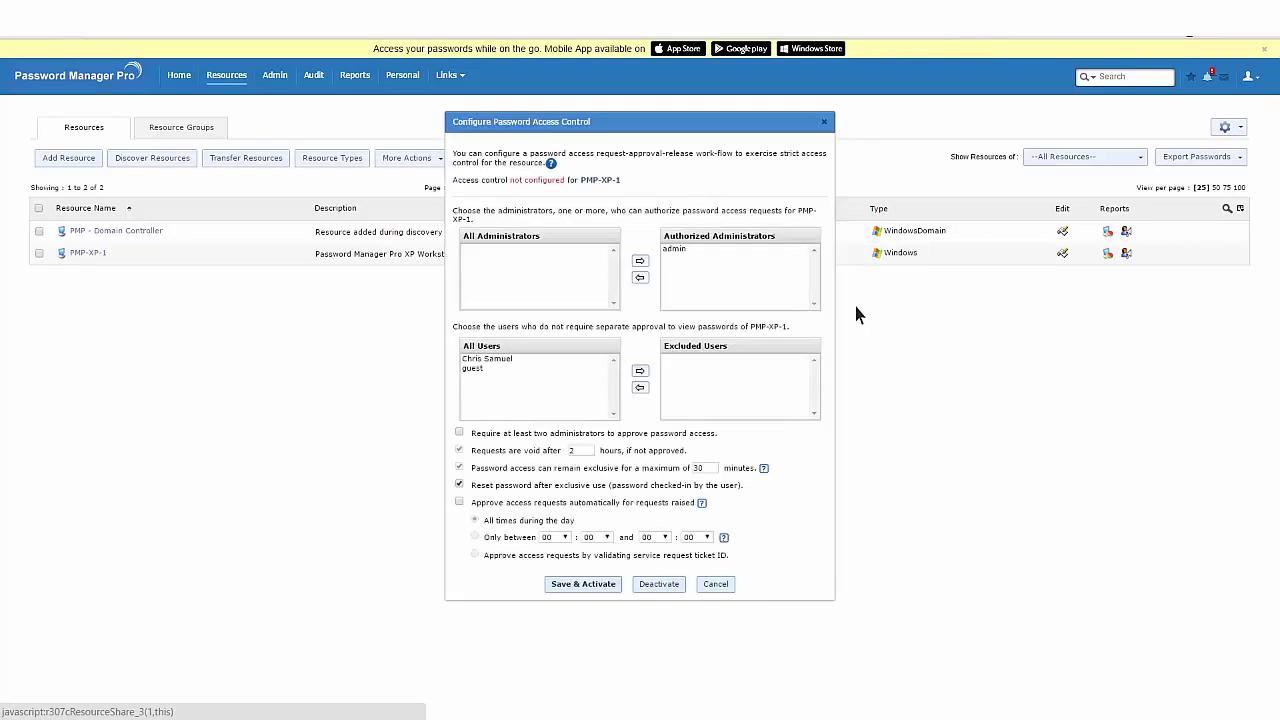
left_click(683, 250)
left_click(475, 369)
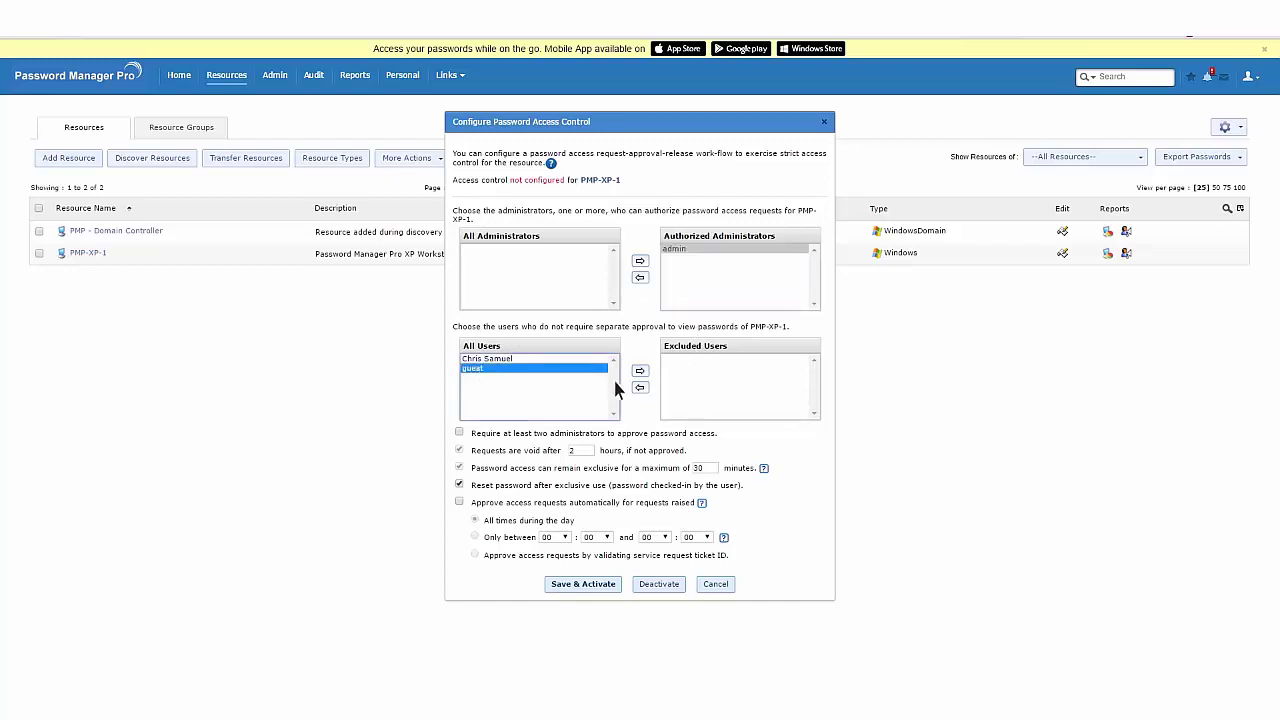
left_click(640, 372)
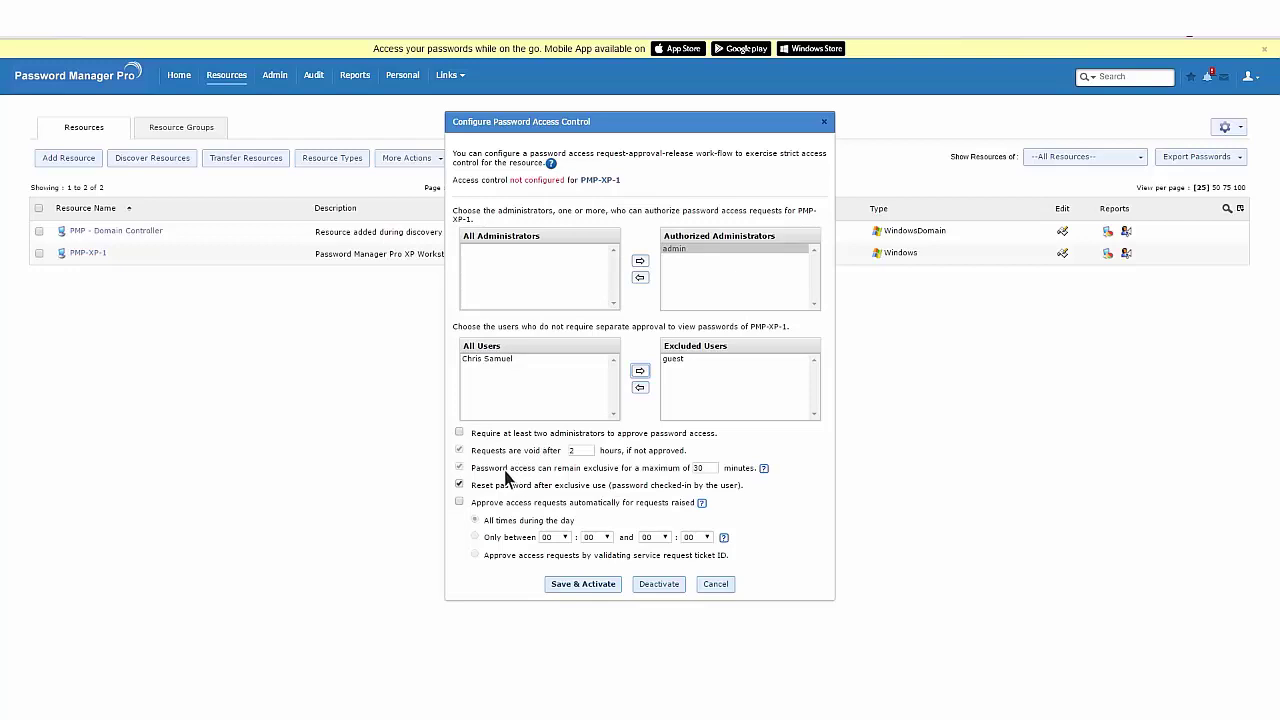
left_click_drag(485, 469, 654, 484)
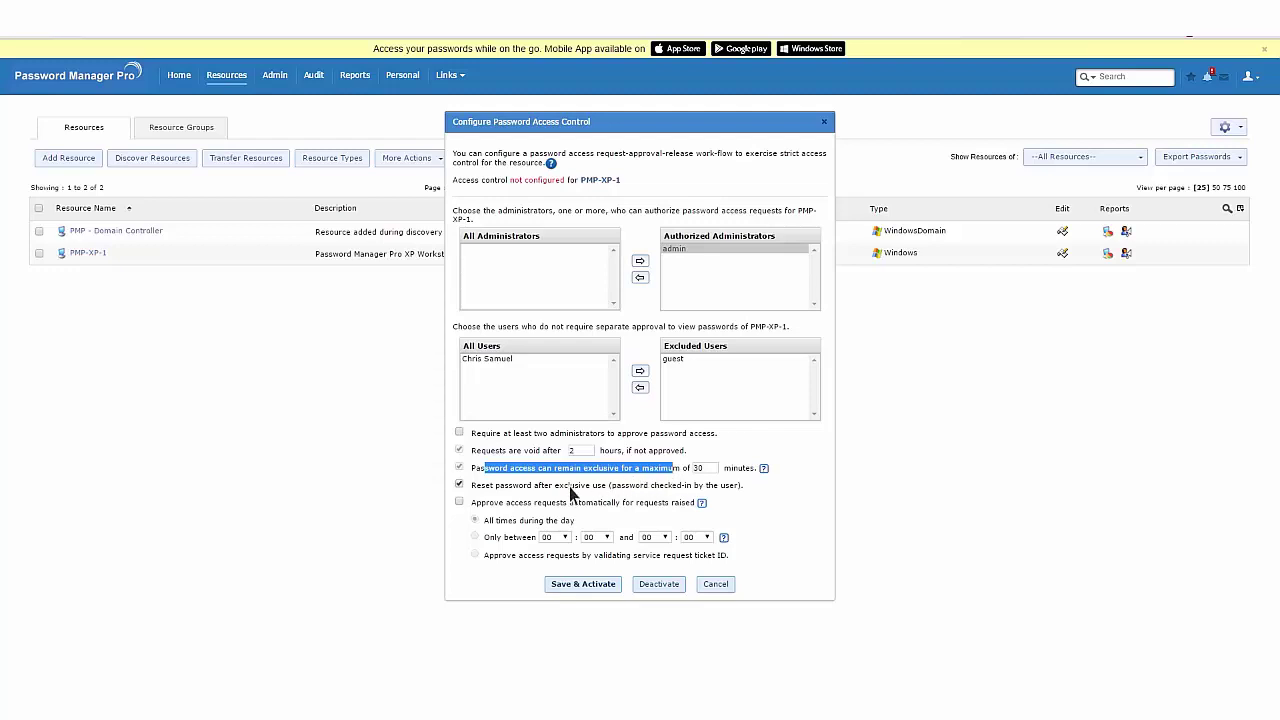
left_click_drag(504, 486, 690, 488)
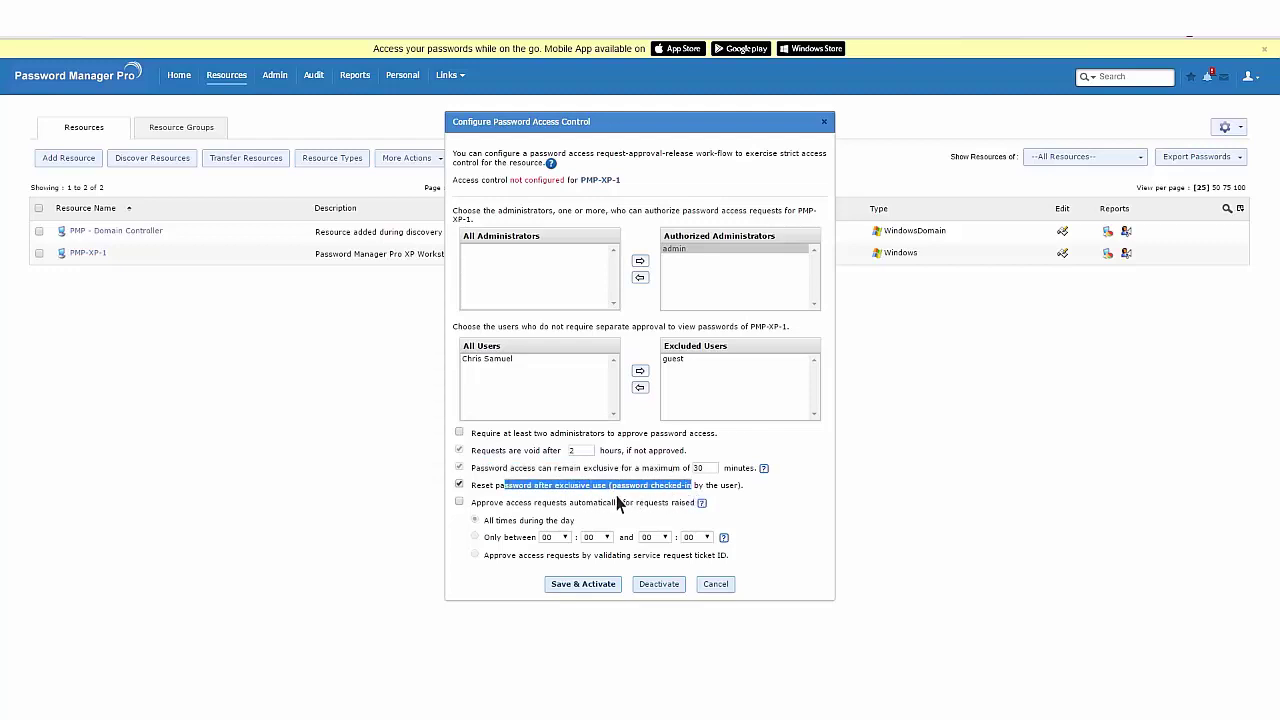
left_click(588, 585)
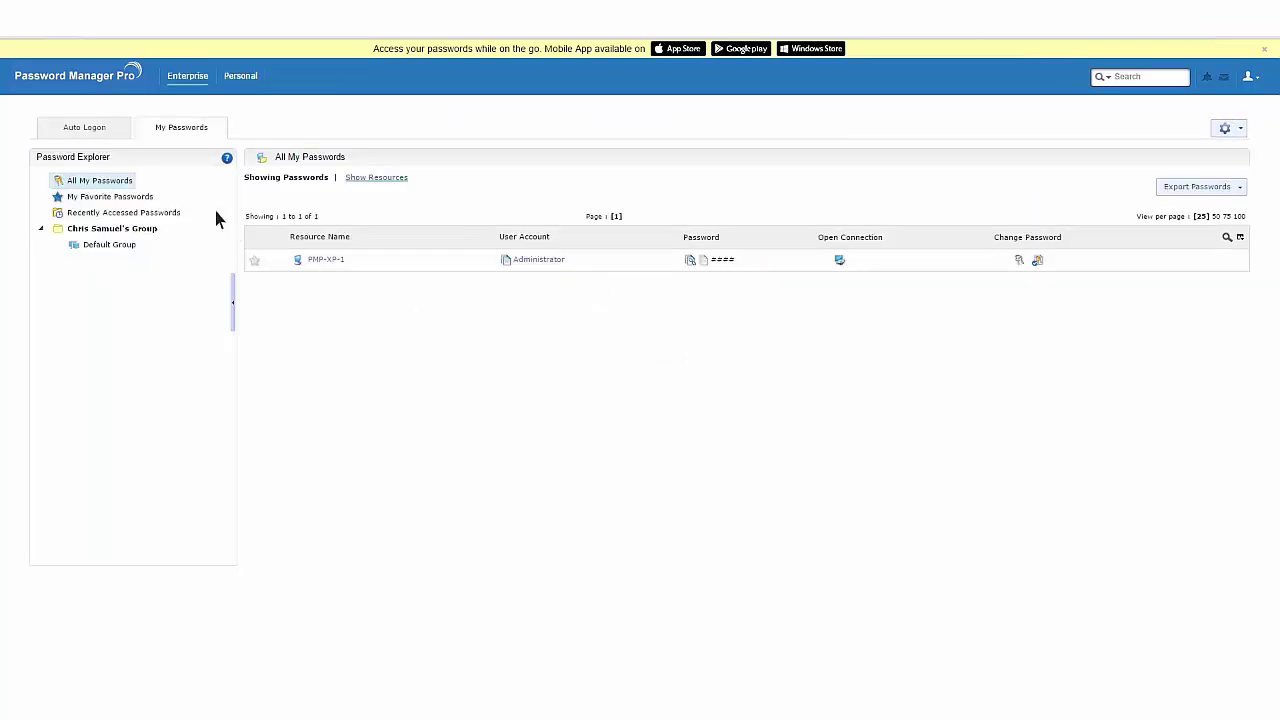
As the shared user, reload all passwords and try to open a remote connection to PMP-XP-1's Administrator account
left_click(96, 181)
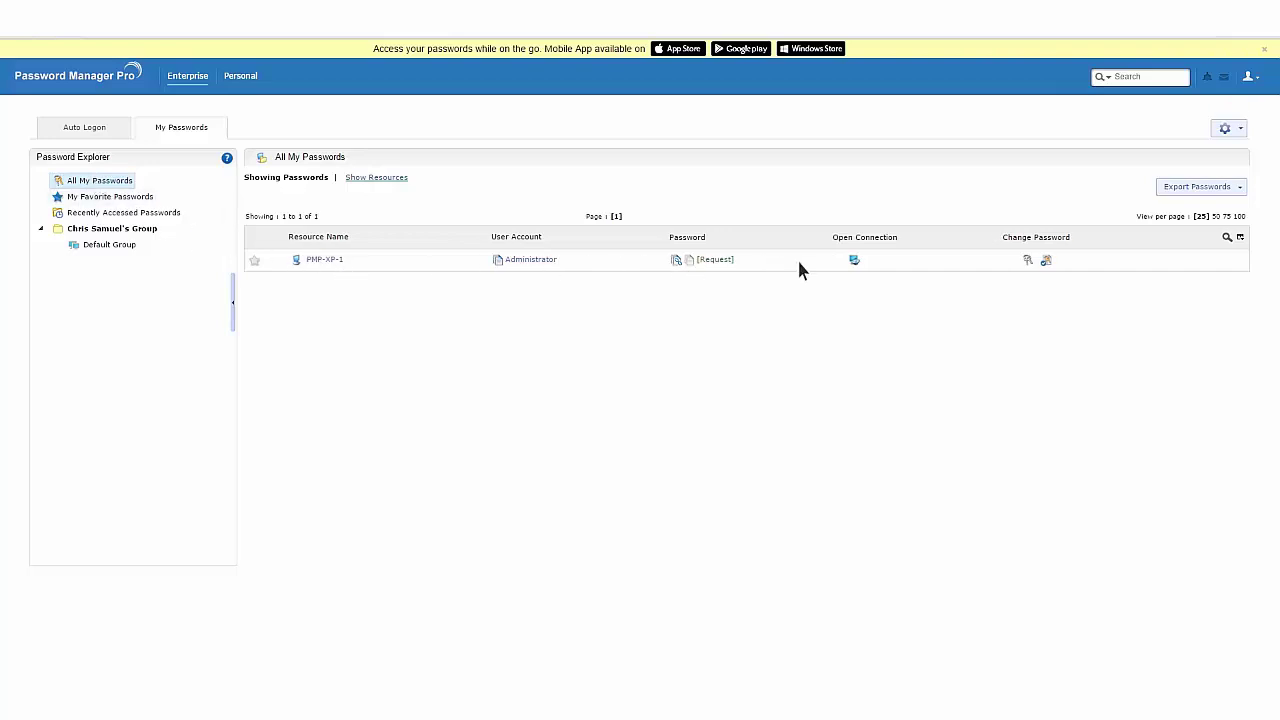
left_click(856, 259)
left_click(918, 268)
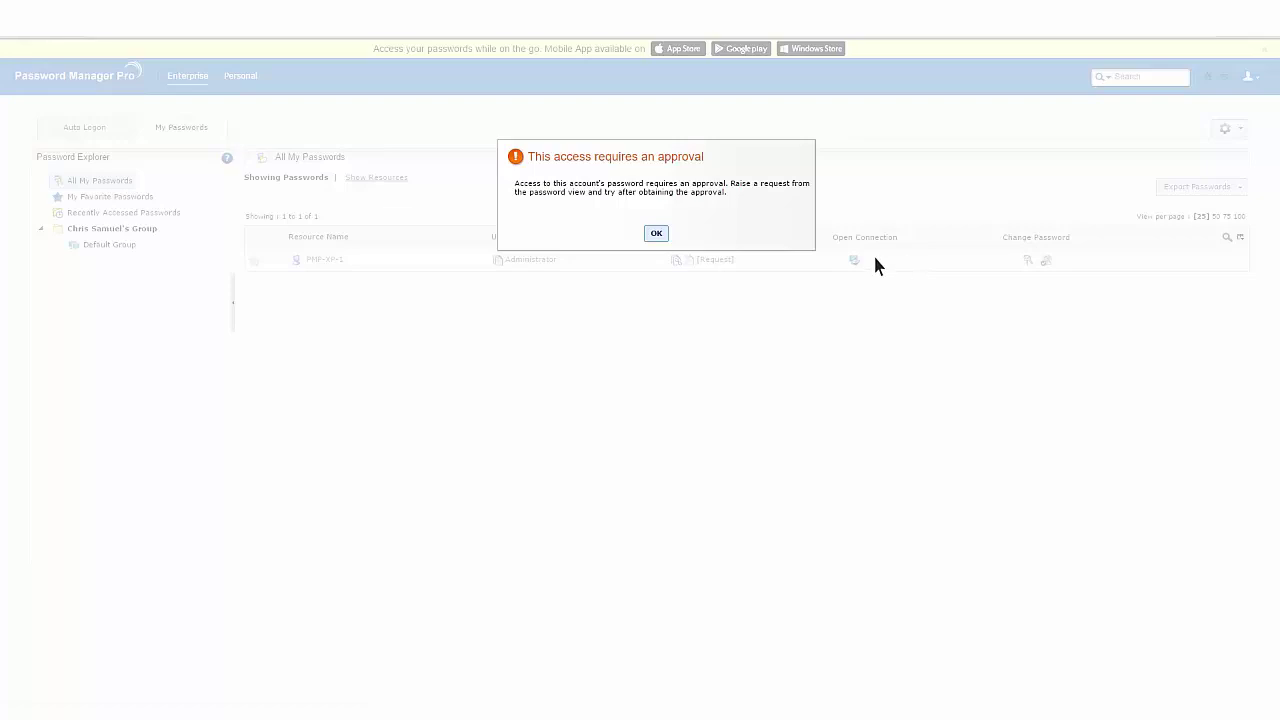
left_click(656, 234)
Send a password access request for the PMP-XP-1 Administrator account with the comment "Need to access the box"
left_click(726, 262)
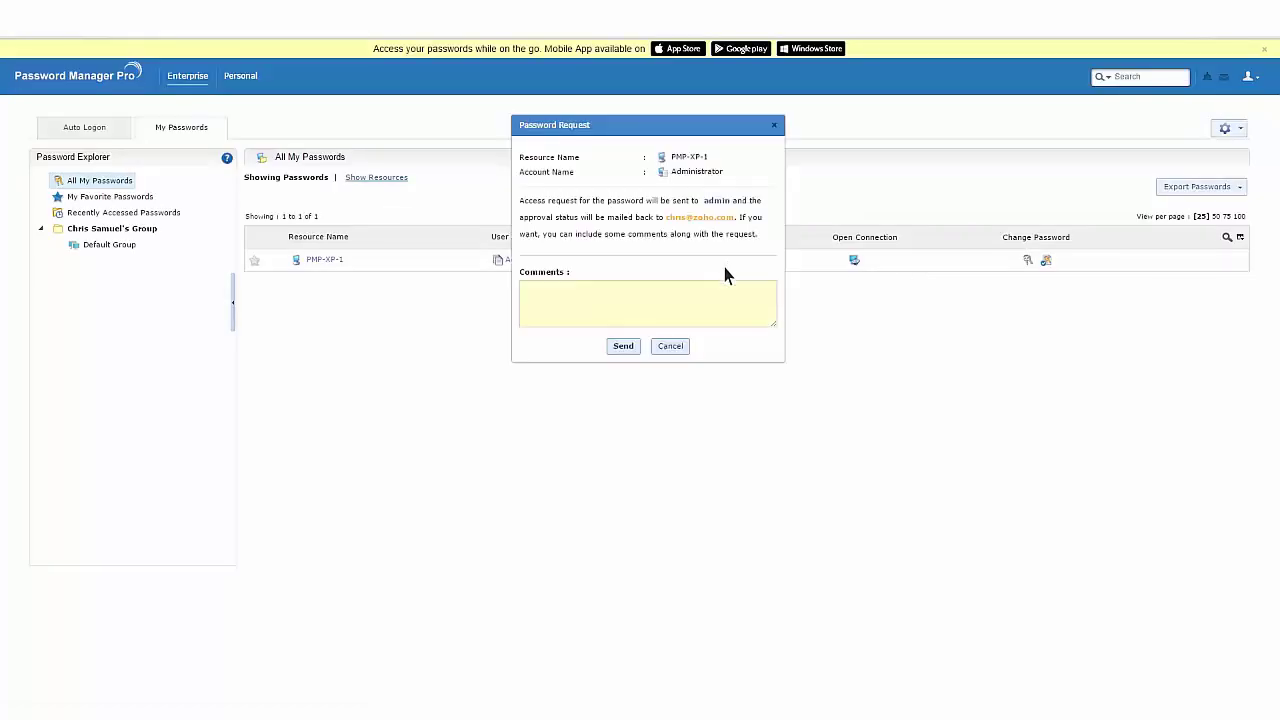
left_click(678, 301)
type("Need to c")
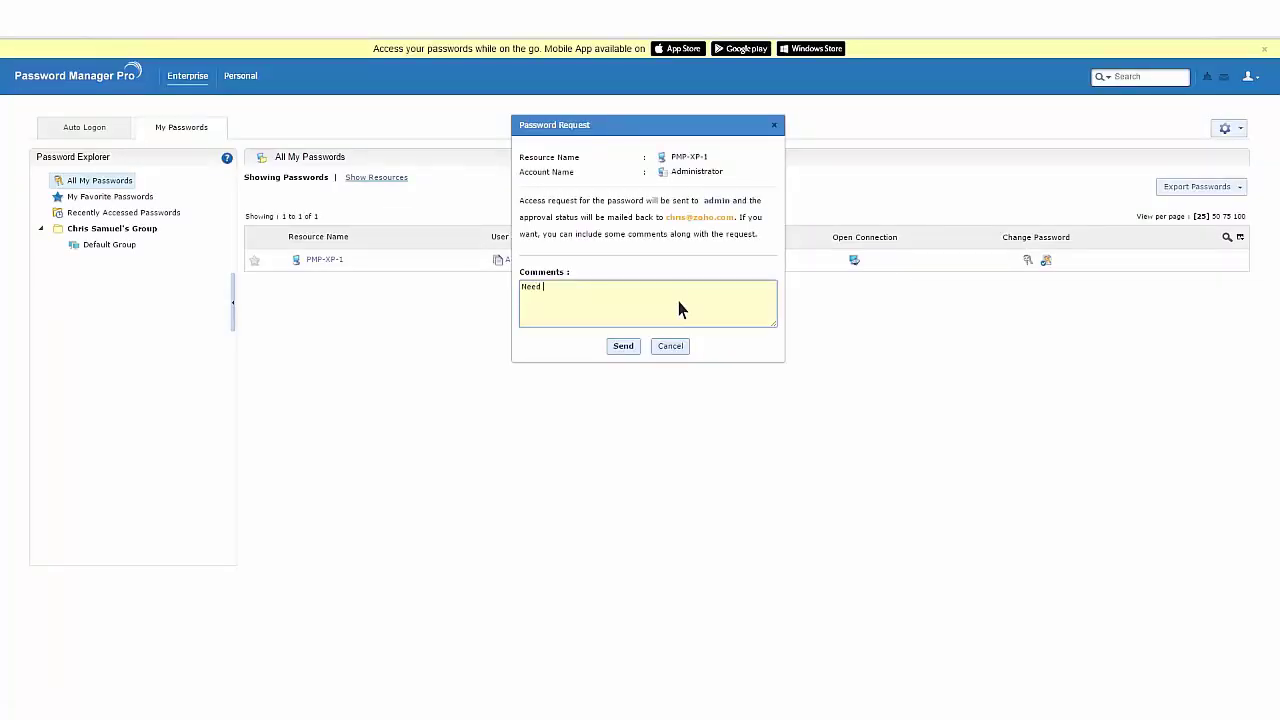
type("ccess the box")
left_click(623, 346)
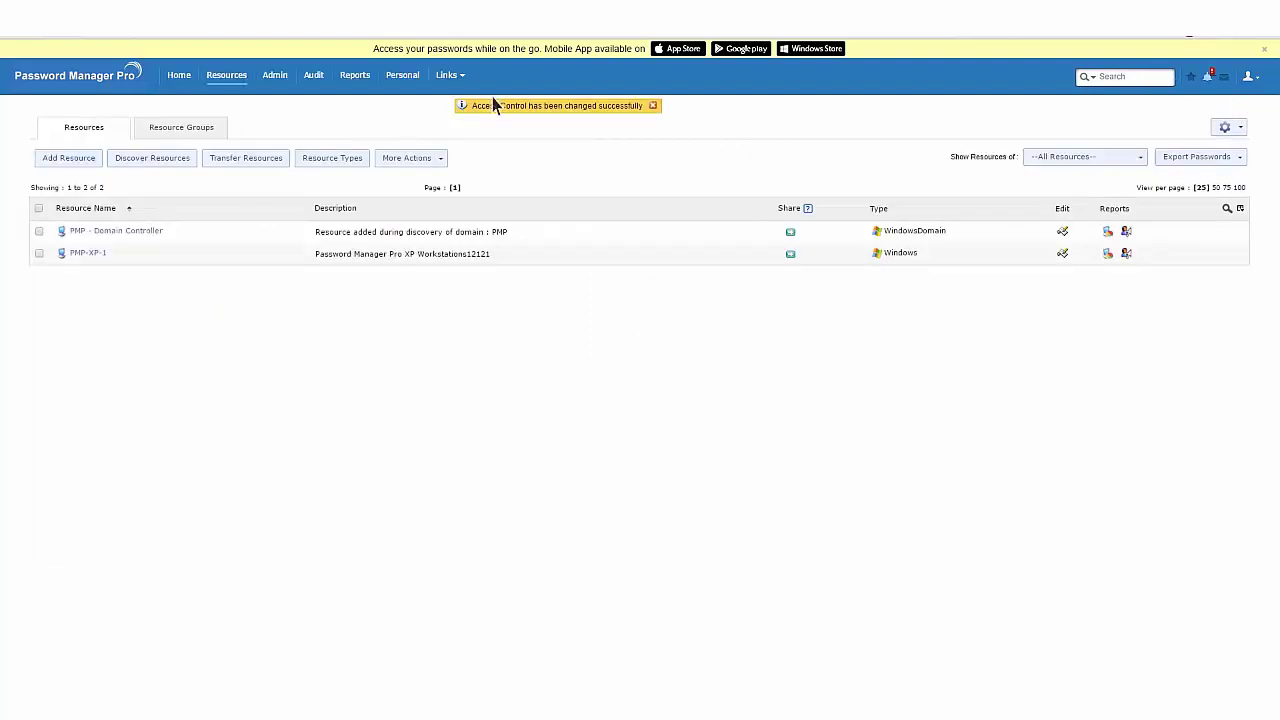
As the administrator, refresh the resources, open the pending password access requests and approve the request for PMP-XP-1's Administrator account
left_click(246, 81)
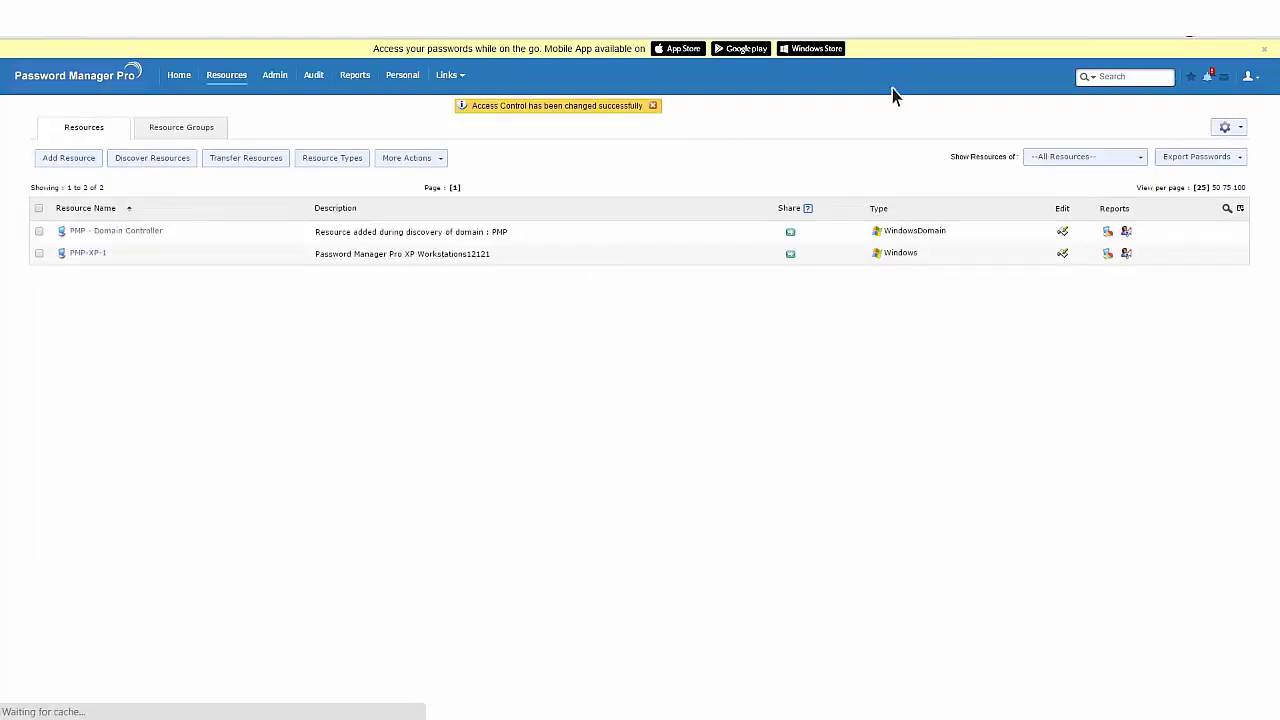
left_click(1208, 78)
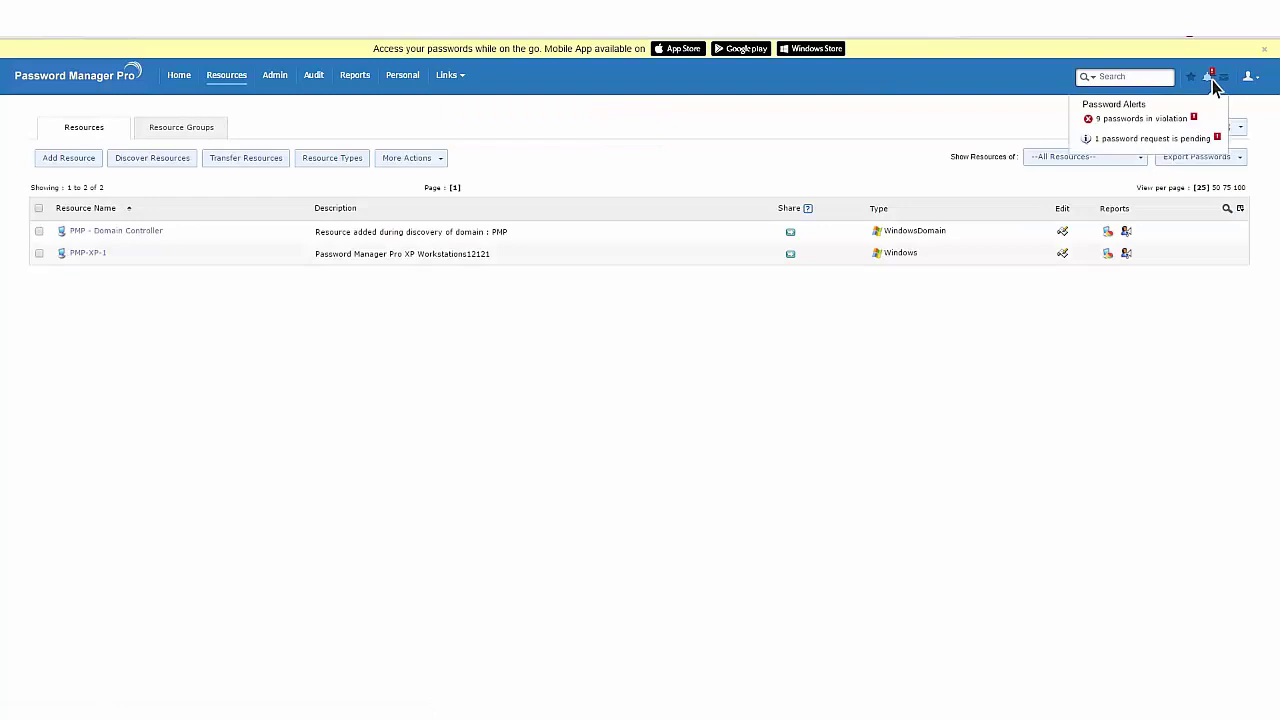
left_click(1132, 141)
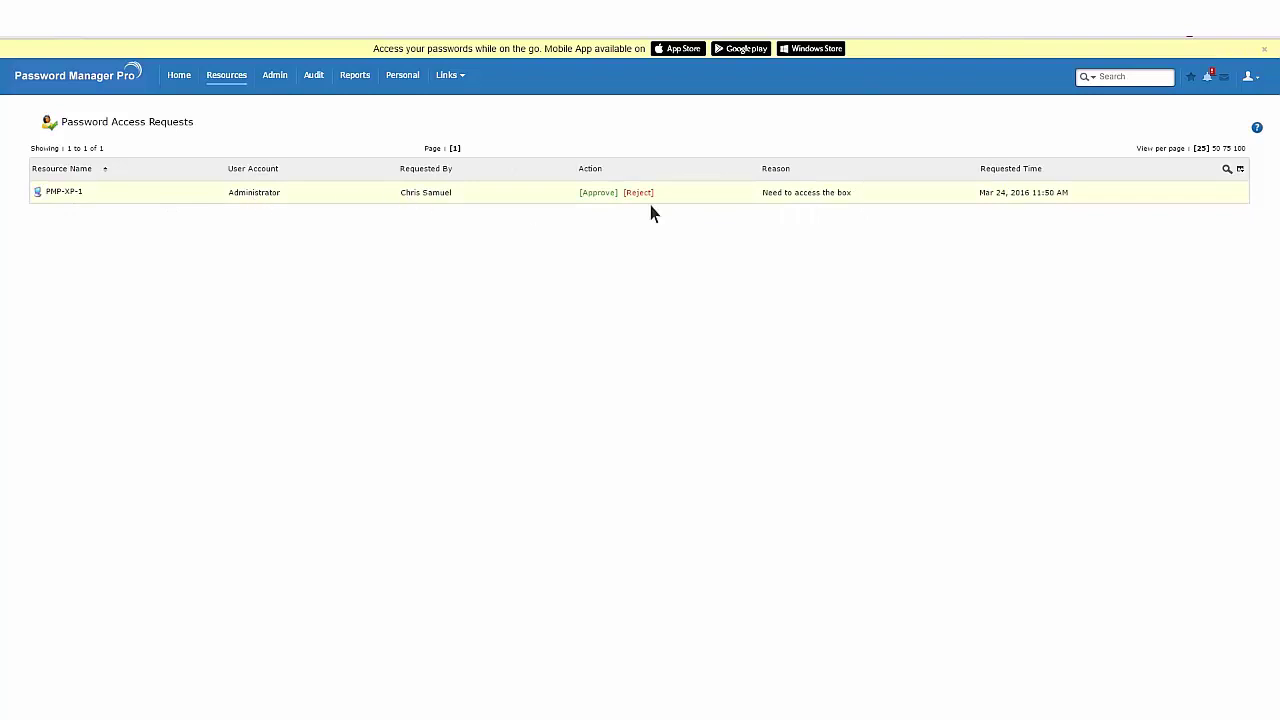
left_click(611, 196)
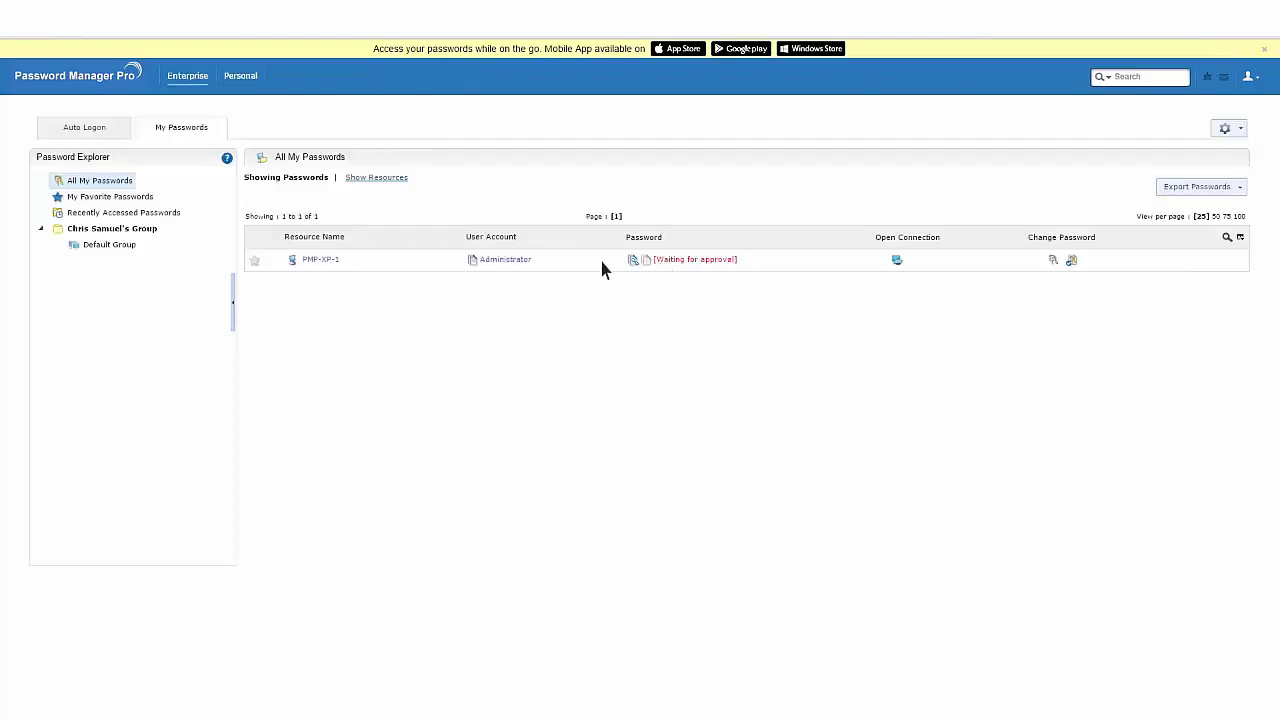
As the shared user, reload all passwords, check out PMP-XP-1's Administrator password and open a remote connection to the account
left_click(126, 181)
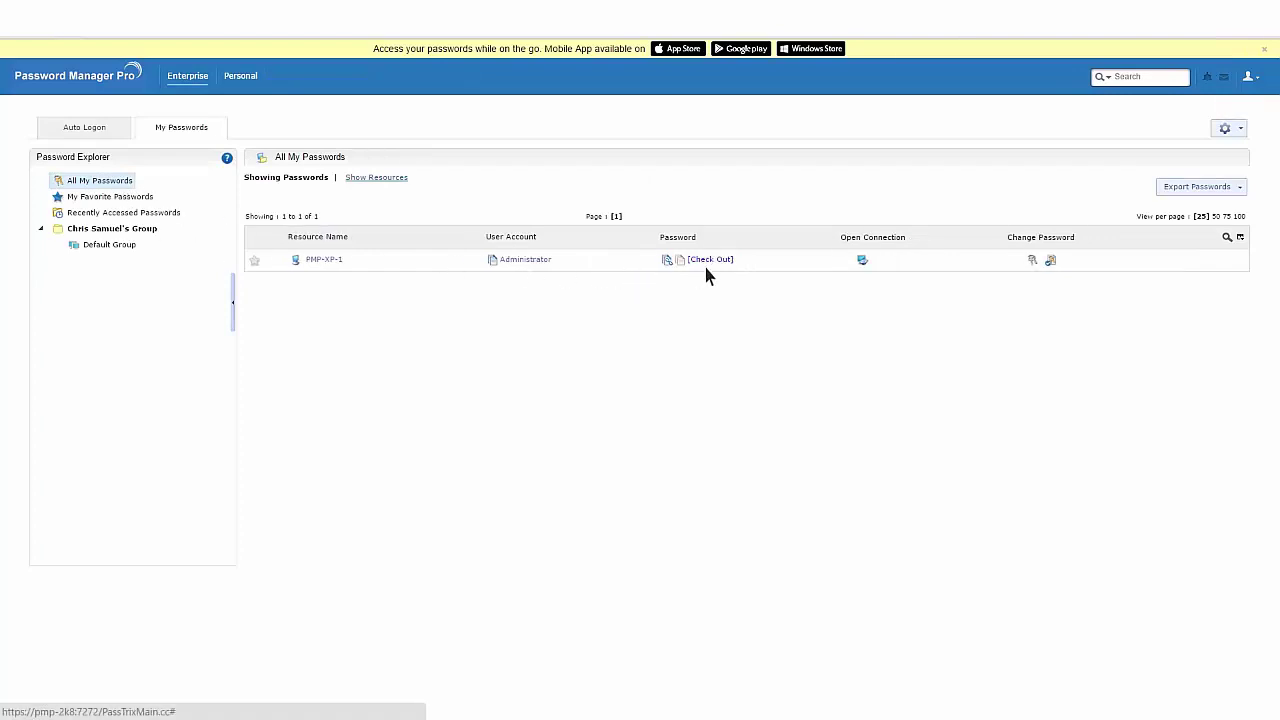
left_click(710, 262)
left_click(622, 257)
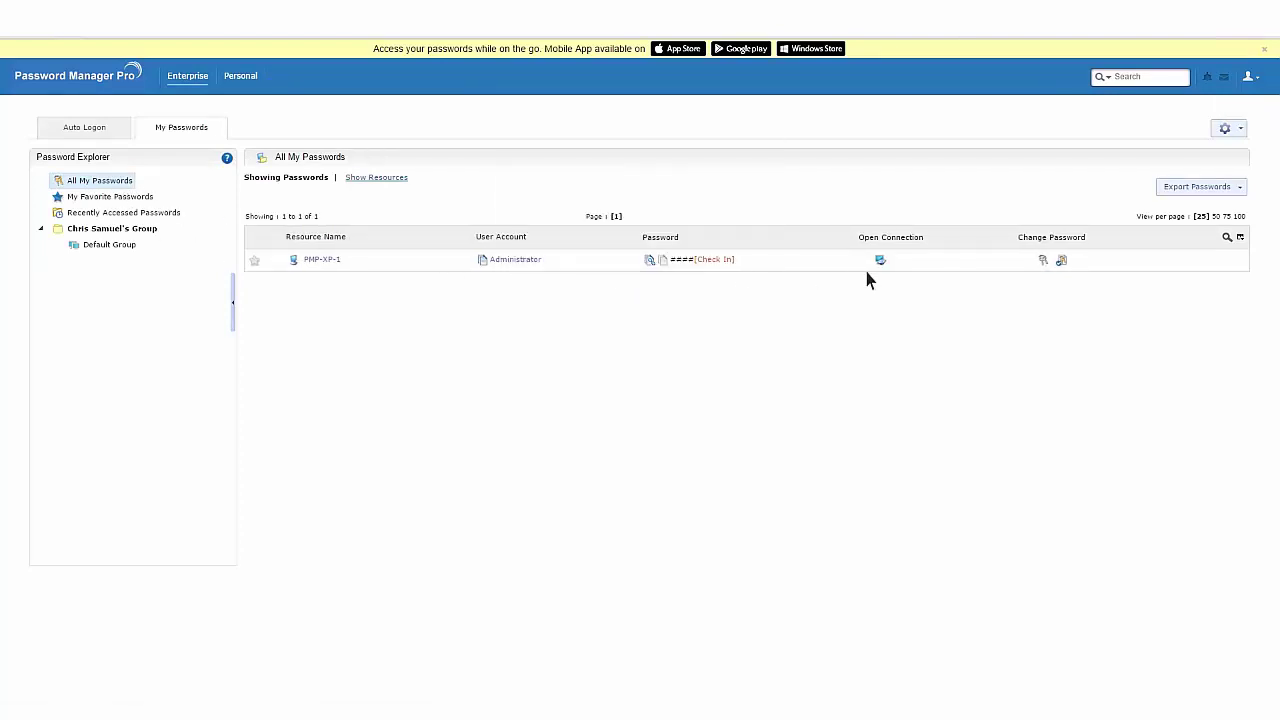
left_click(887, 263)
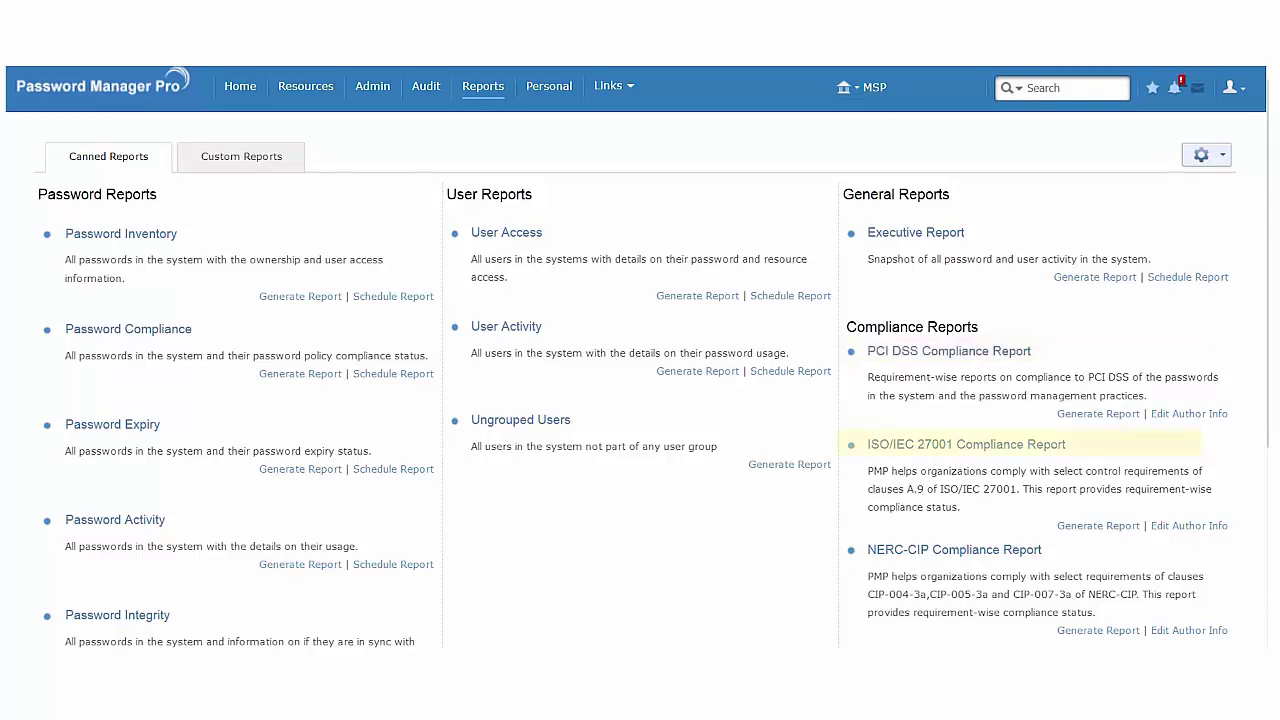
left_click(241, 156)
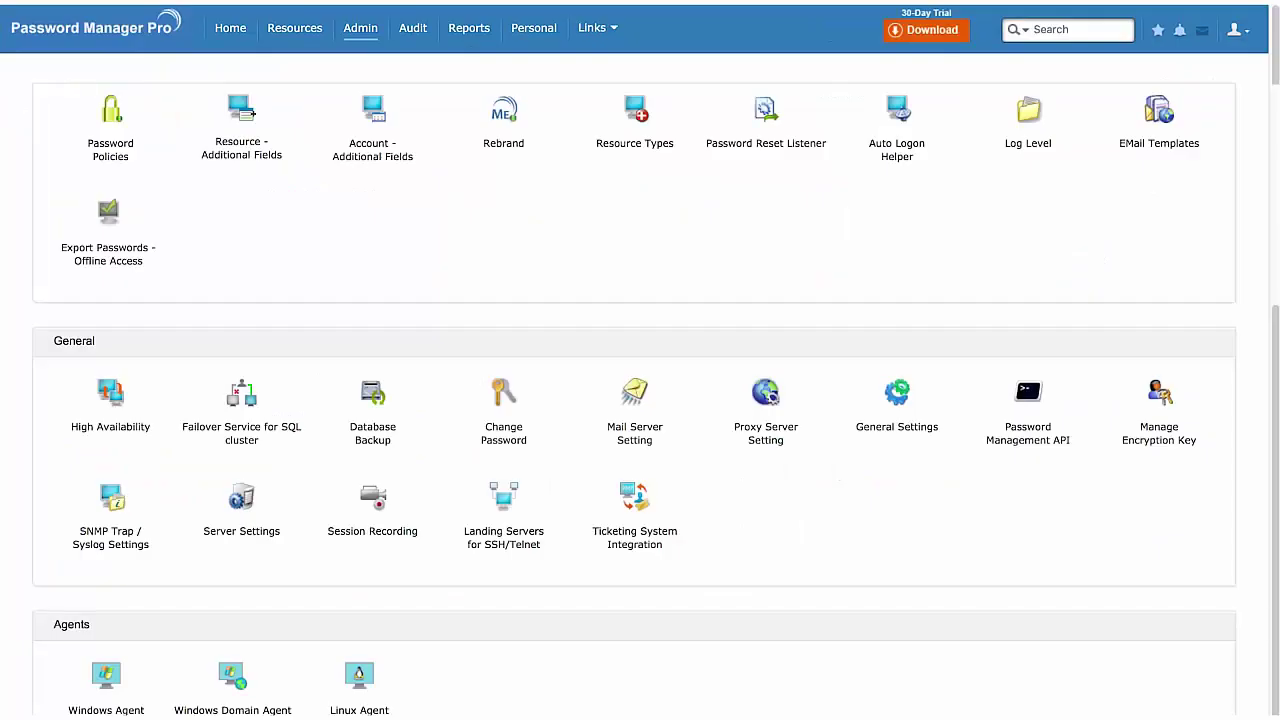
left_click(634, 514)
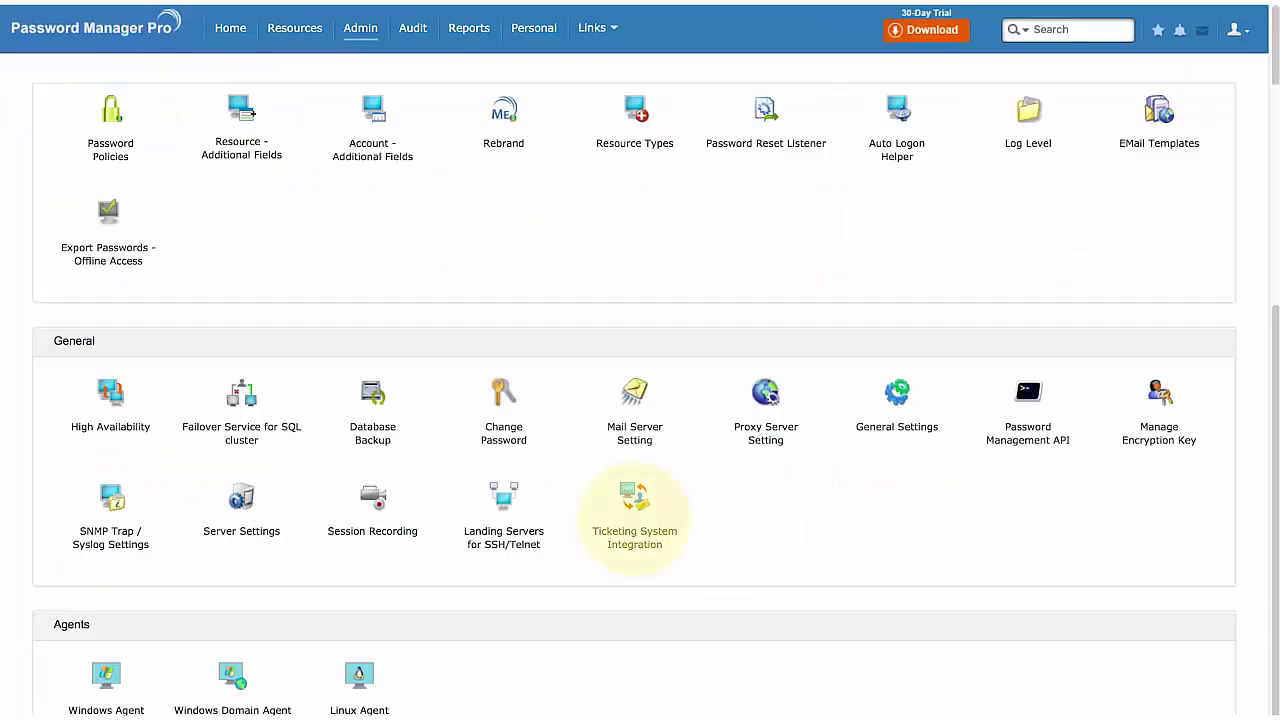